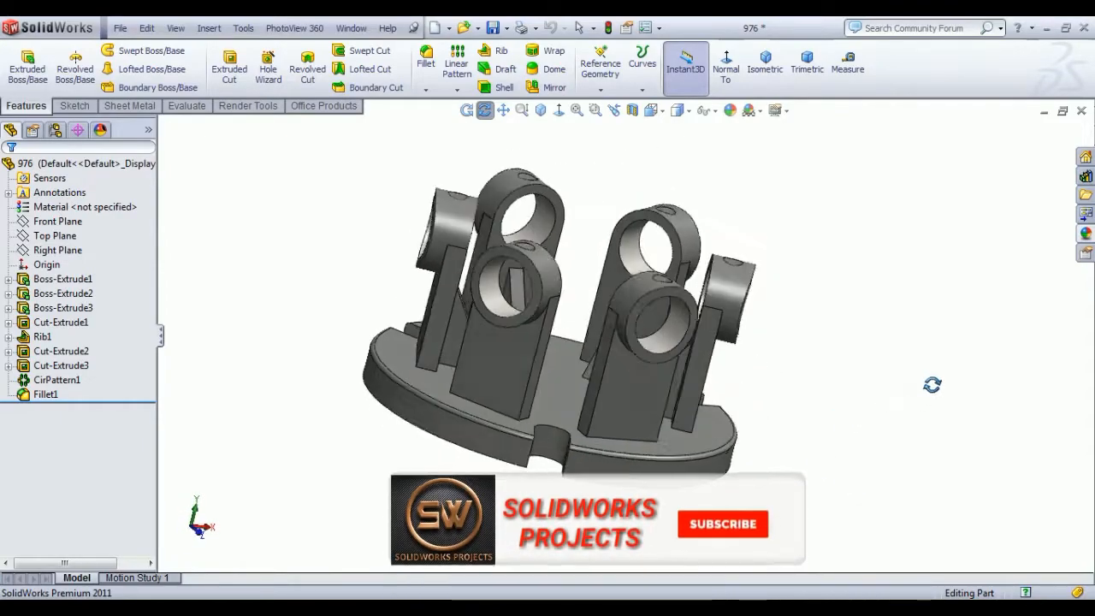
key("Escape")
middle_click_drag(552, 355, 665, 410)
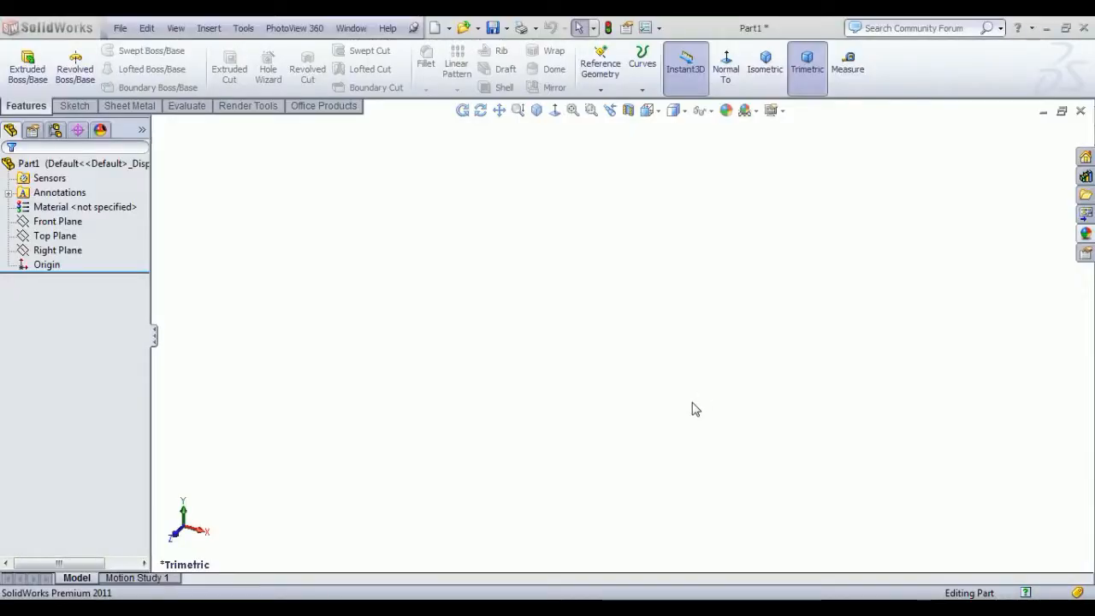
Check the exercise 976 drawing in Windows Photo Viewer and sketch a circle of about 31 mm radius at the origin on SolidWorks' Top Plane
left_click(379, 605)
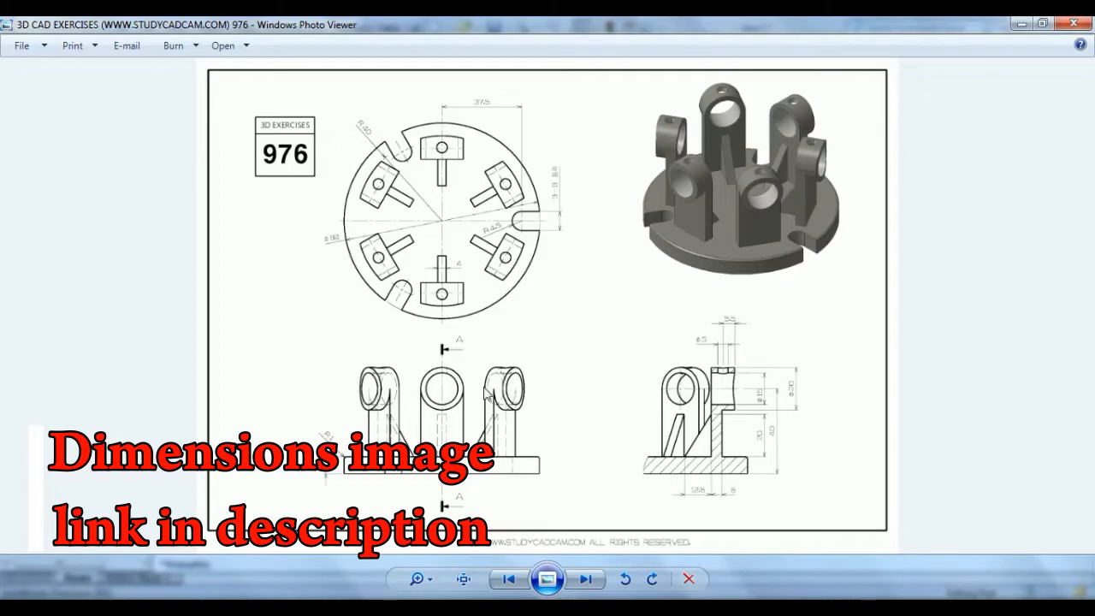
scroll(381, 236, "up", 2)
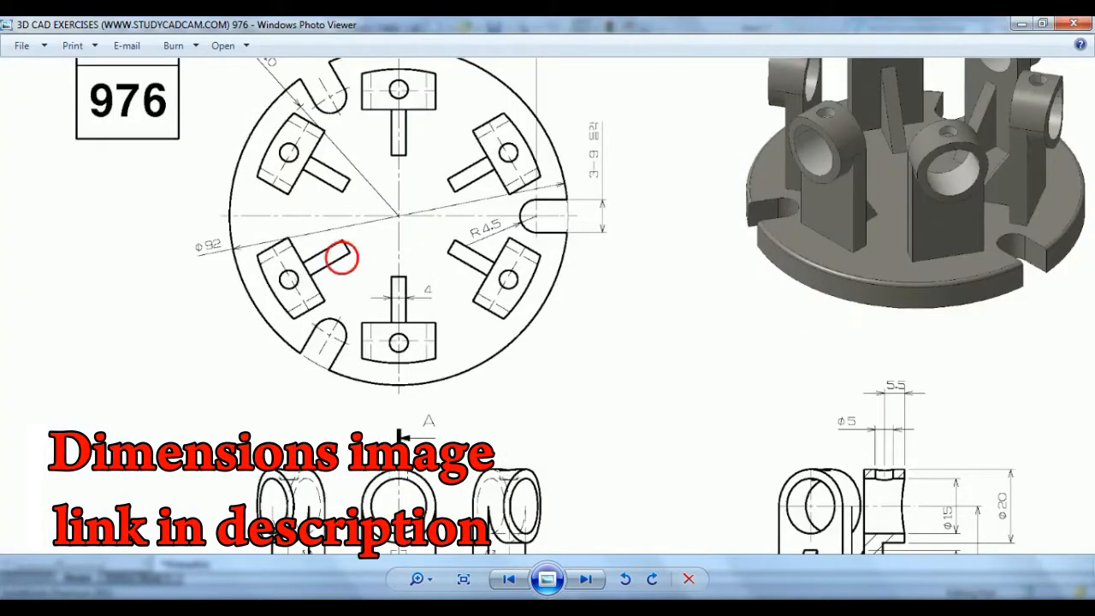
left_click_drag(342, 257, 360, 316)
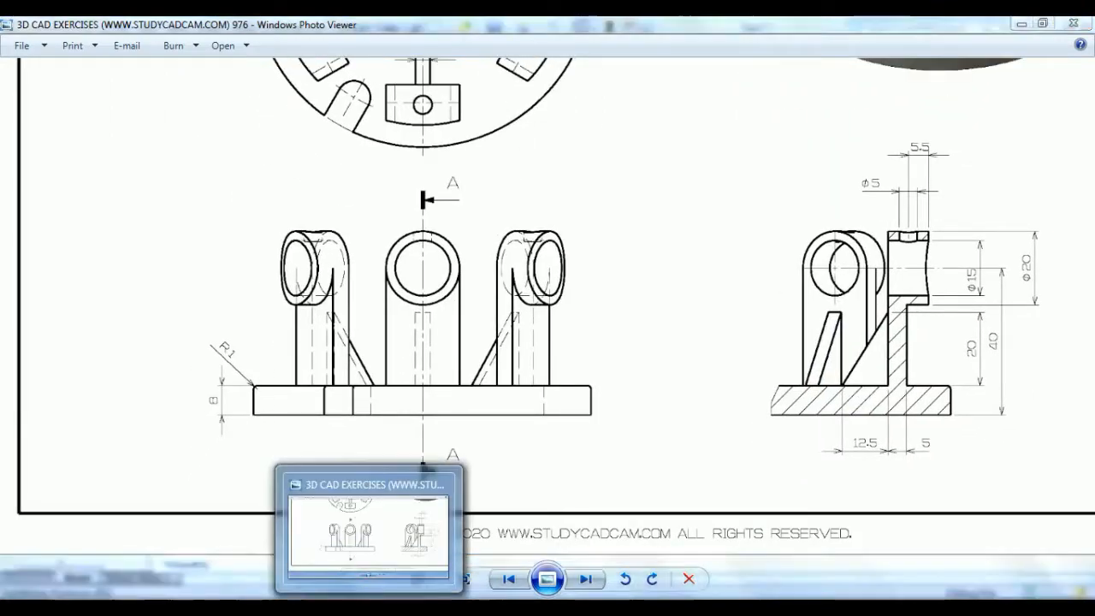
left_click(363, 608)
left_click(77, 235)
left_click(88, 209)
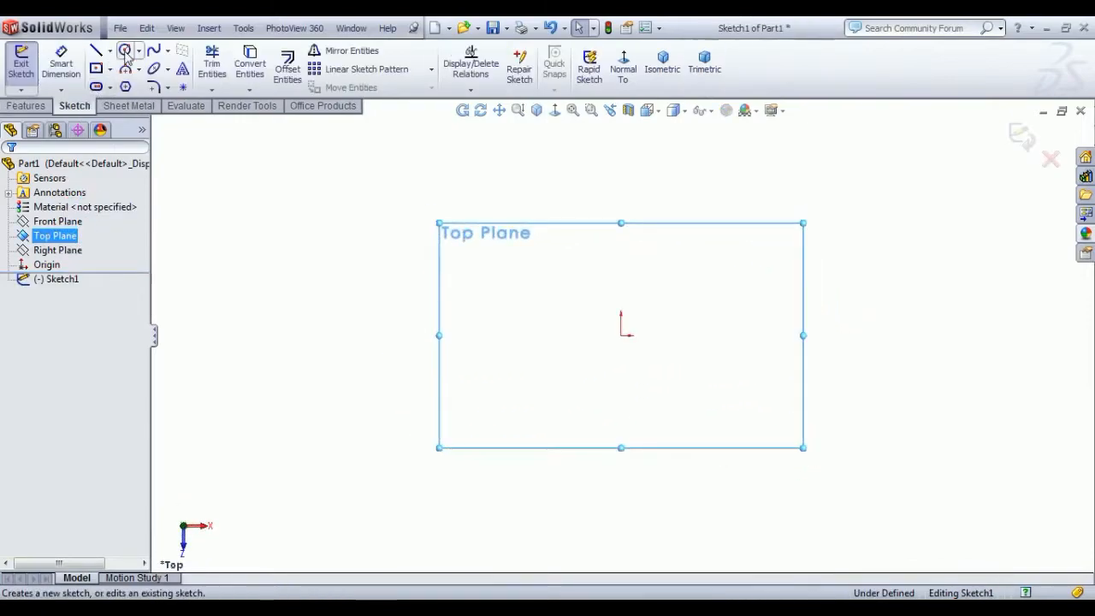
left_click(125, 50)
left_click_drag(623, 335, 659, 380)
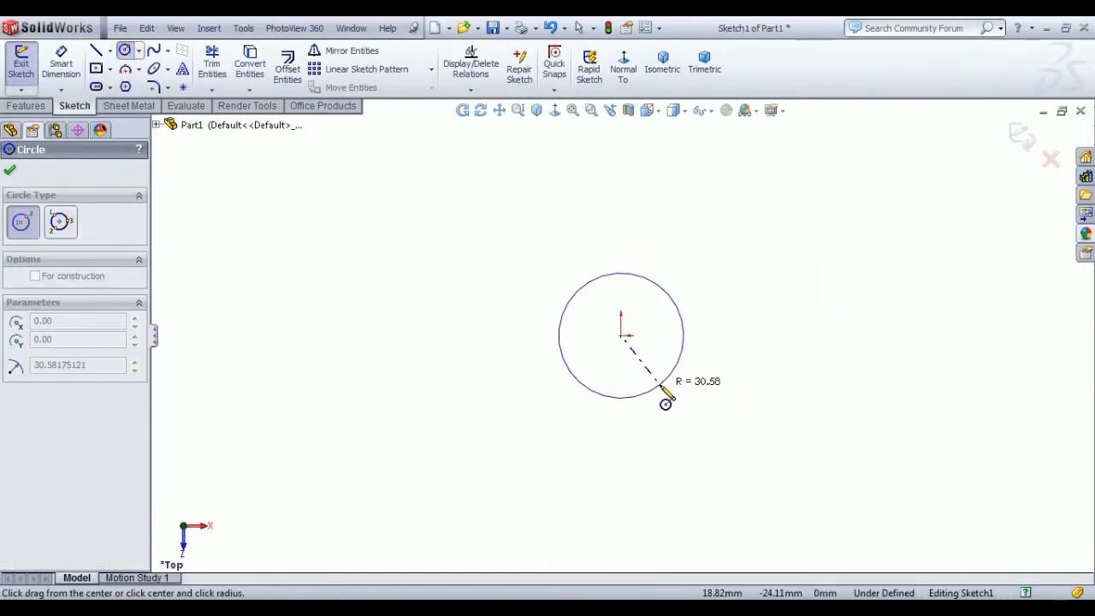
Dimension the circle's diameter as 92 mm and finish the sketch
left_click(61, 62)
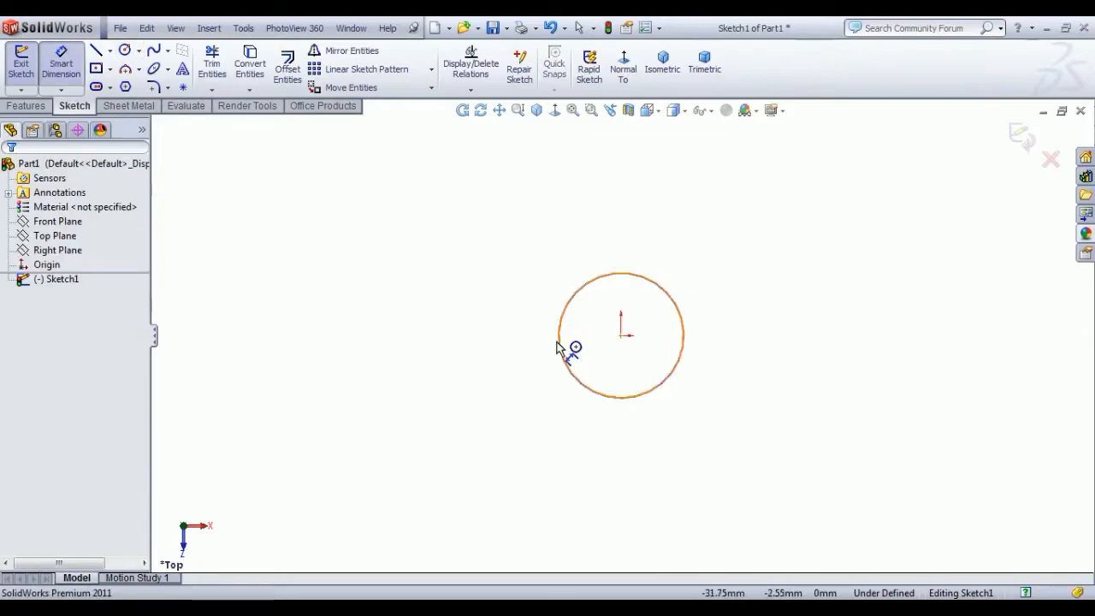
left_click(563, 346)
left_click(509, 346)
type("92")
key("Return")
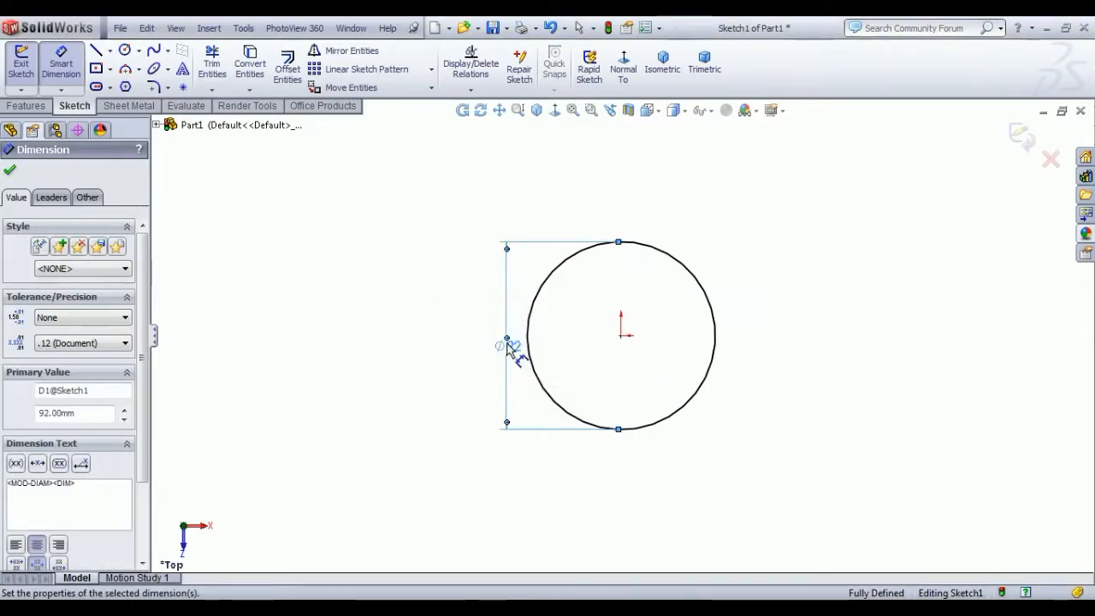
left_click(9, 173)
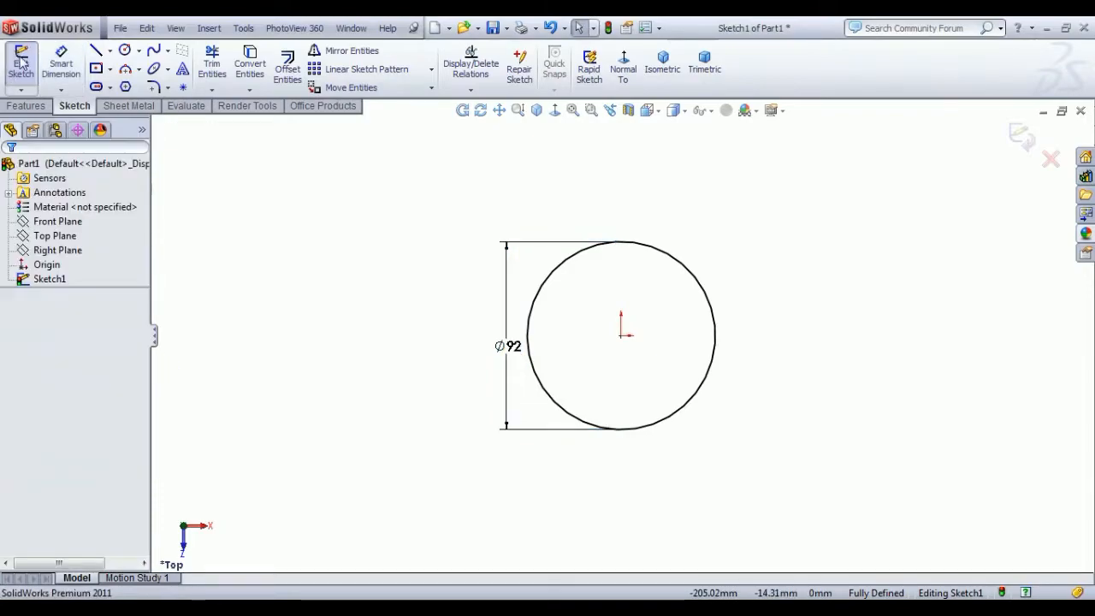
left_click(20, 59)
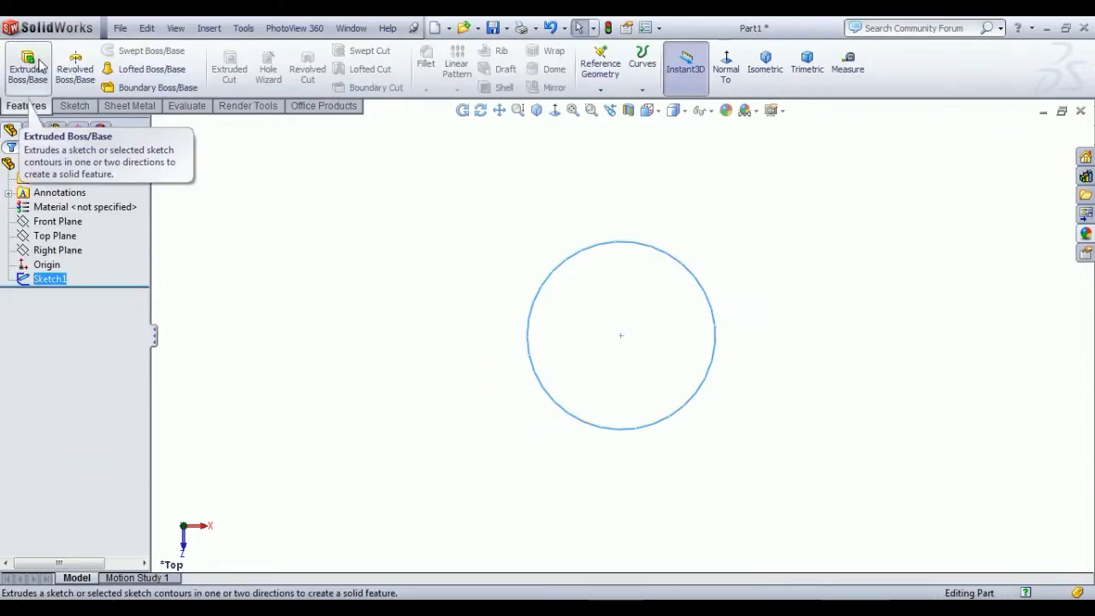
Extrude the circle as a blind boss 8 mm thick to form the base disc
left_click(34, 65)
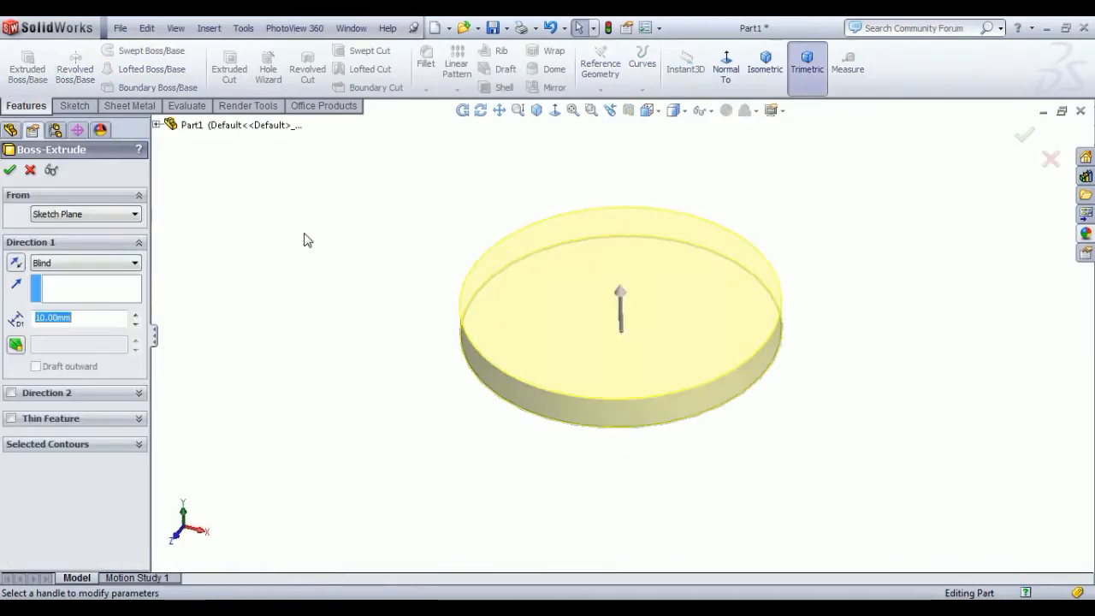
type("5")
key("Return")
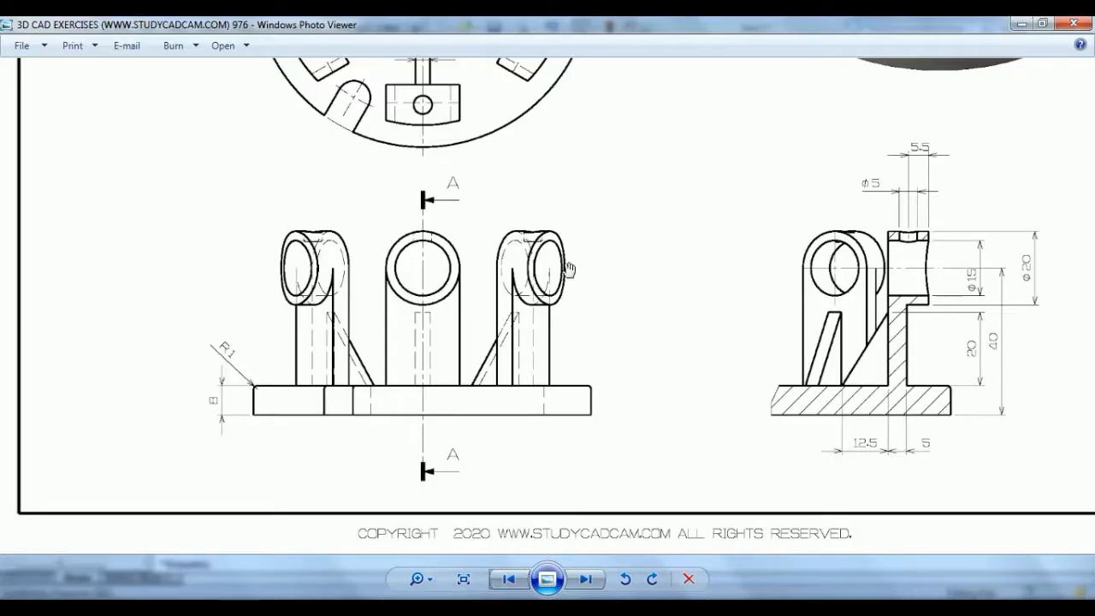
Consult the drawing and sketch a center rectangle about 27 by 8 mm on the disc's top face, directly below the origin
left_click_drag(569, 269, 563, 297)
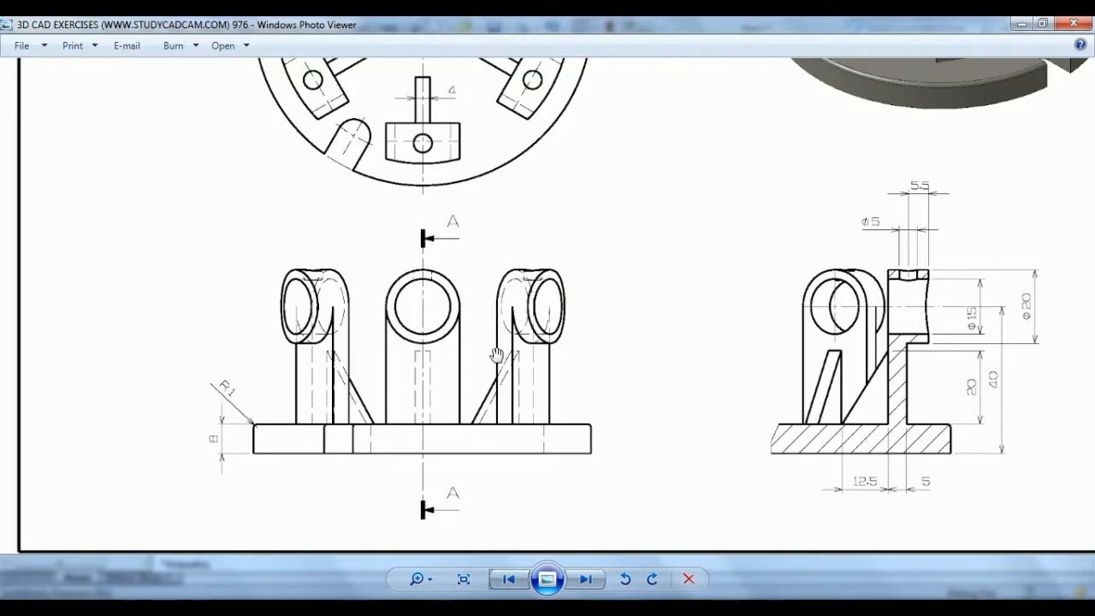
scroll(541, 341, "down", 5)
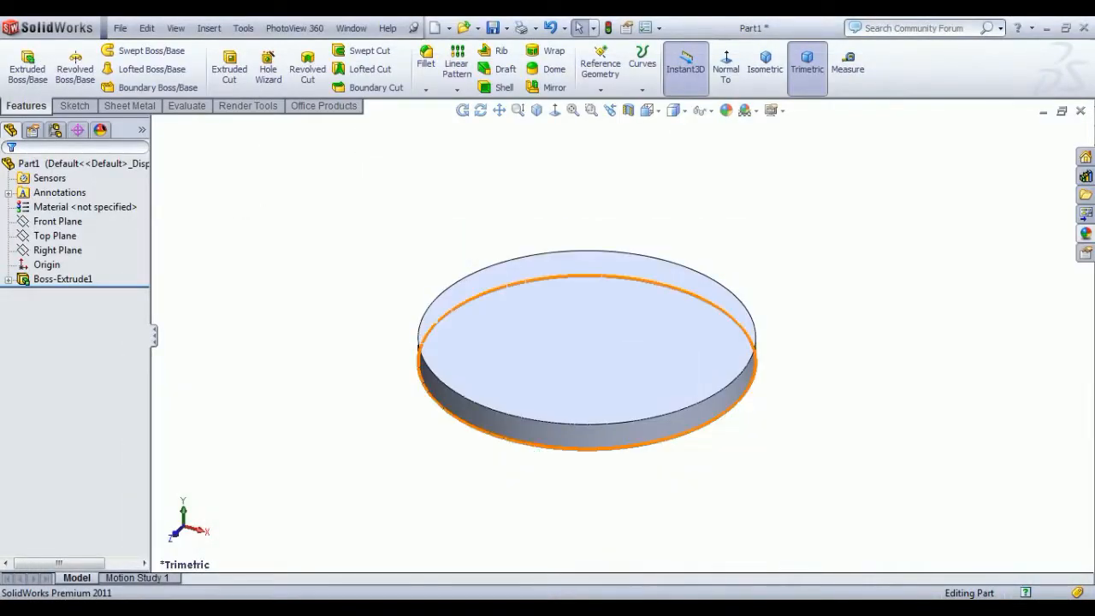
left_click(558, 387)
left_click(614, 337)
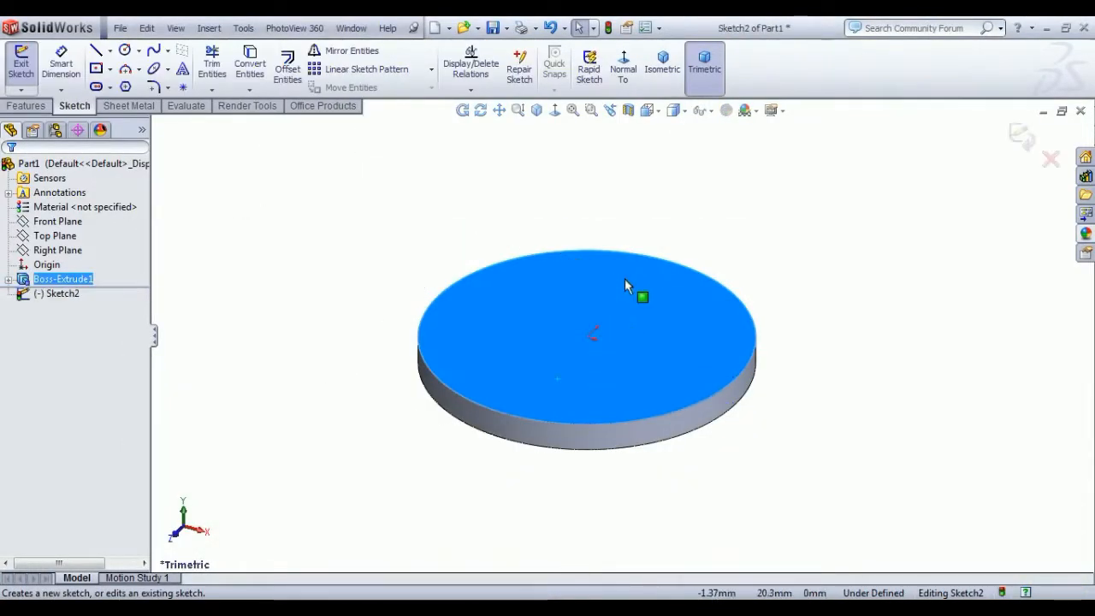
left_click(624, 68)
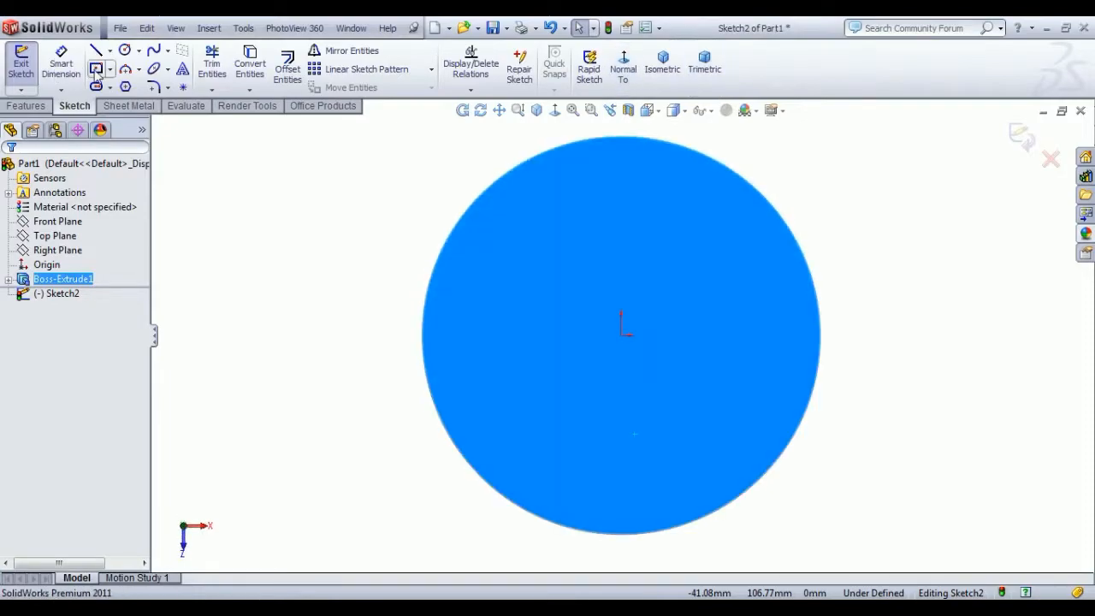
left_click(97, 69)
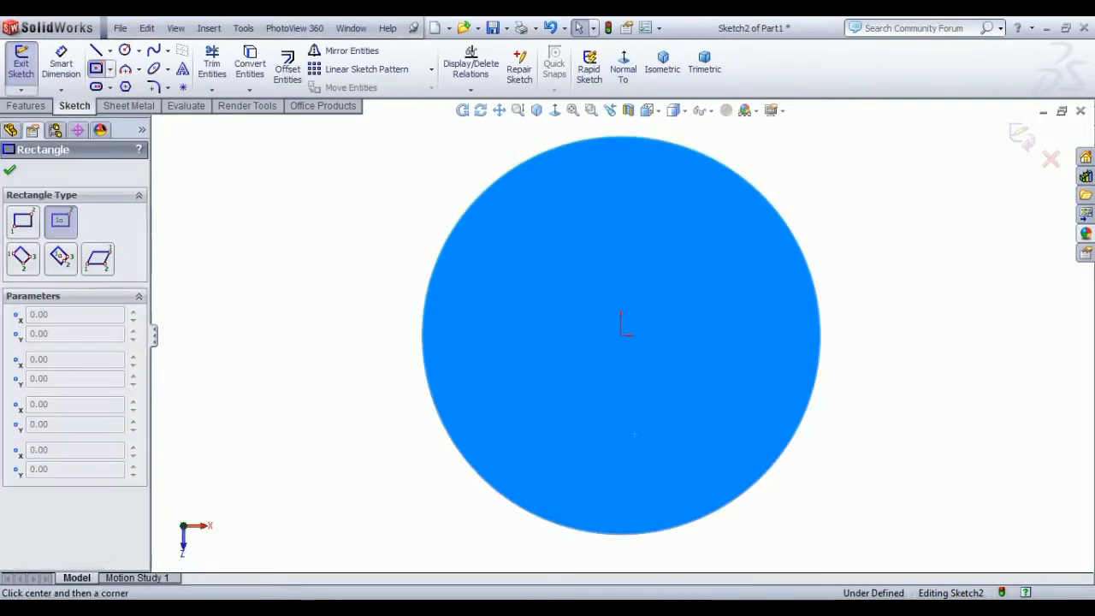
left_click(623, 471)
left_click(681, 486)
right_click(689, 374)
left_click(717, 337)
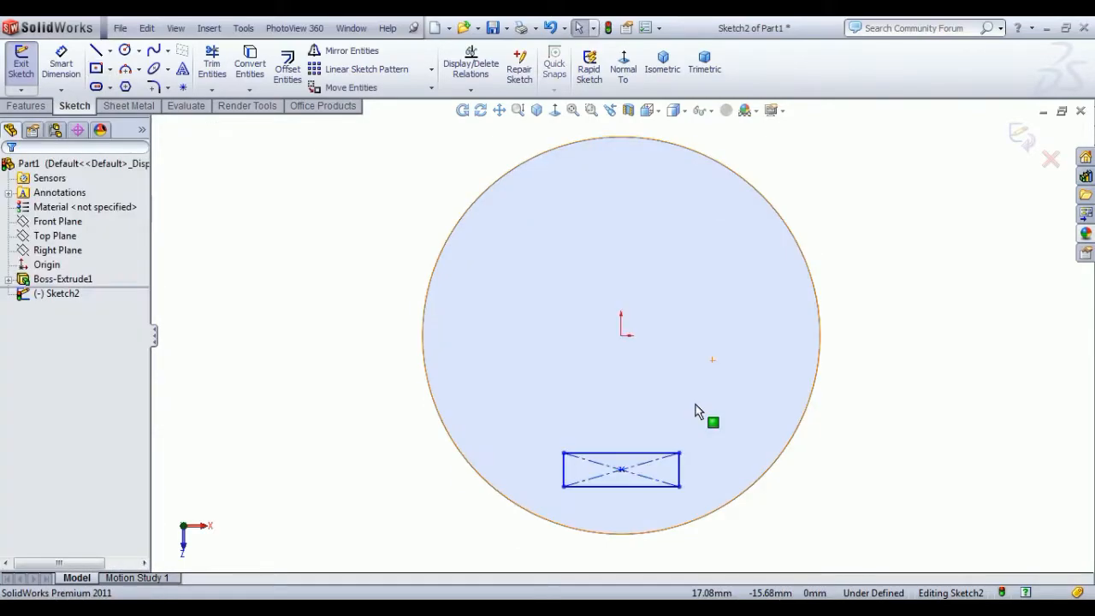
Consult the drawing's support position and dimension the rectangle's outer long edge from the origin as 40-5.5 mm
key("alt+Tab")
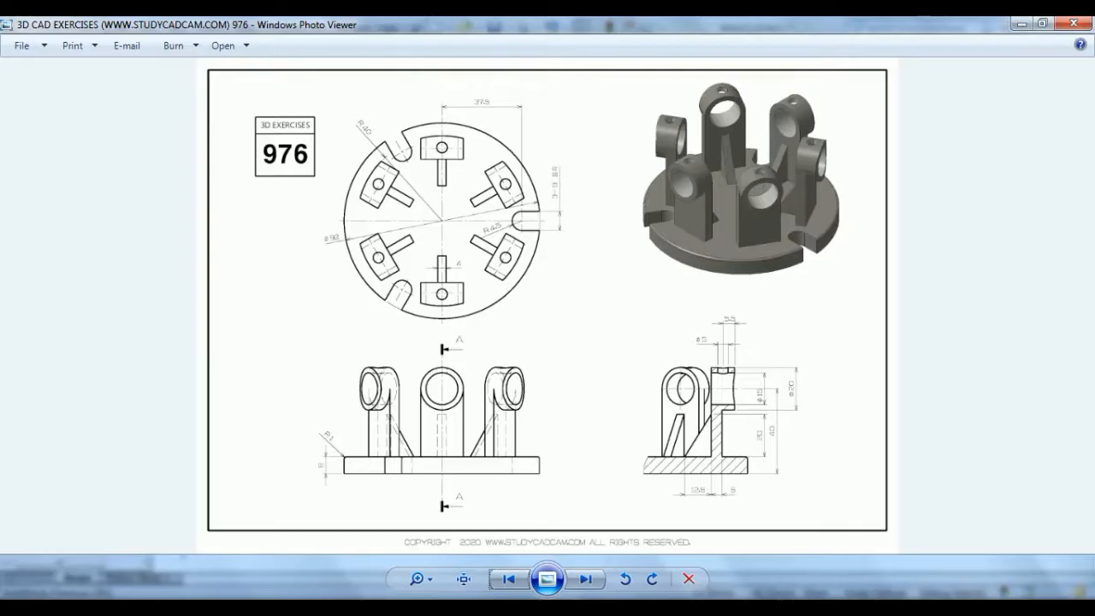
scroll(719, 475, "up", 2)
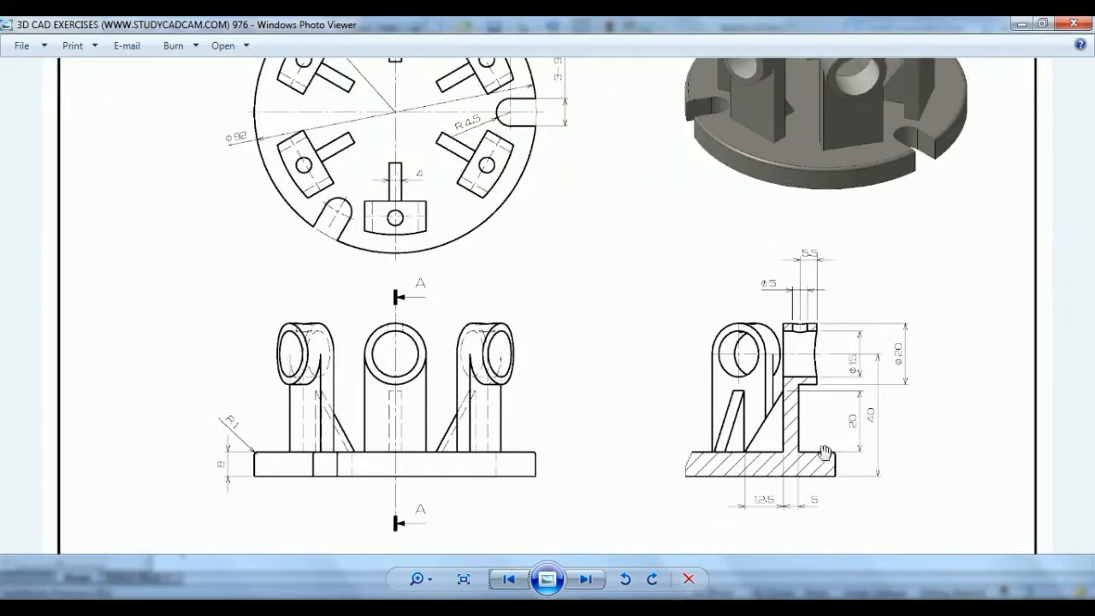
scroll(532, 320, "down", 1)
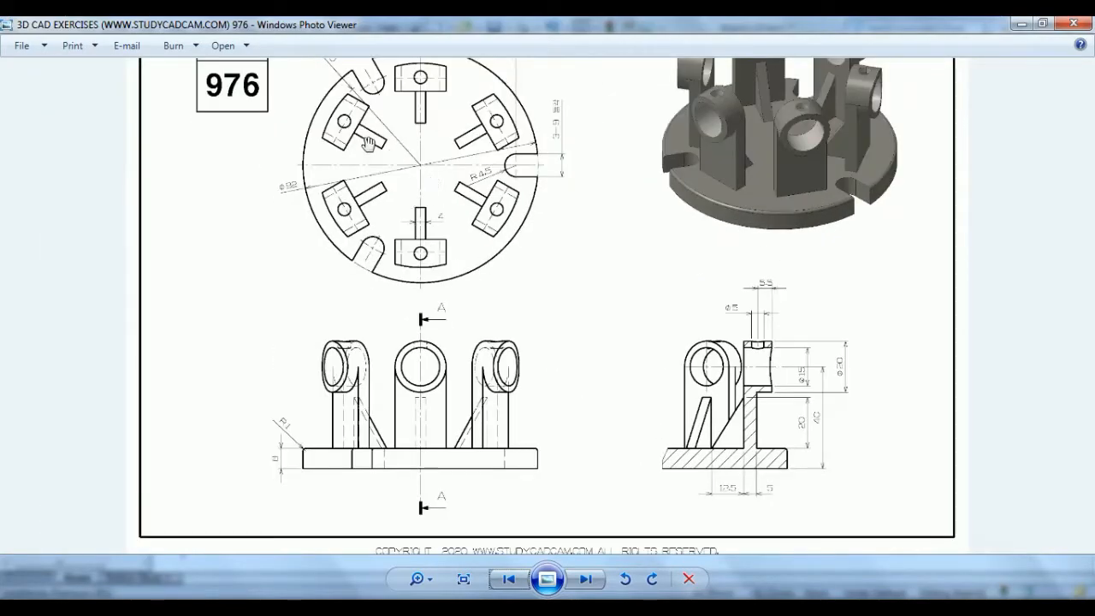
scroll(351, 147, "down", 1)
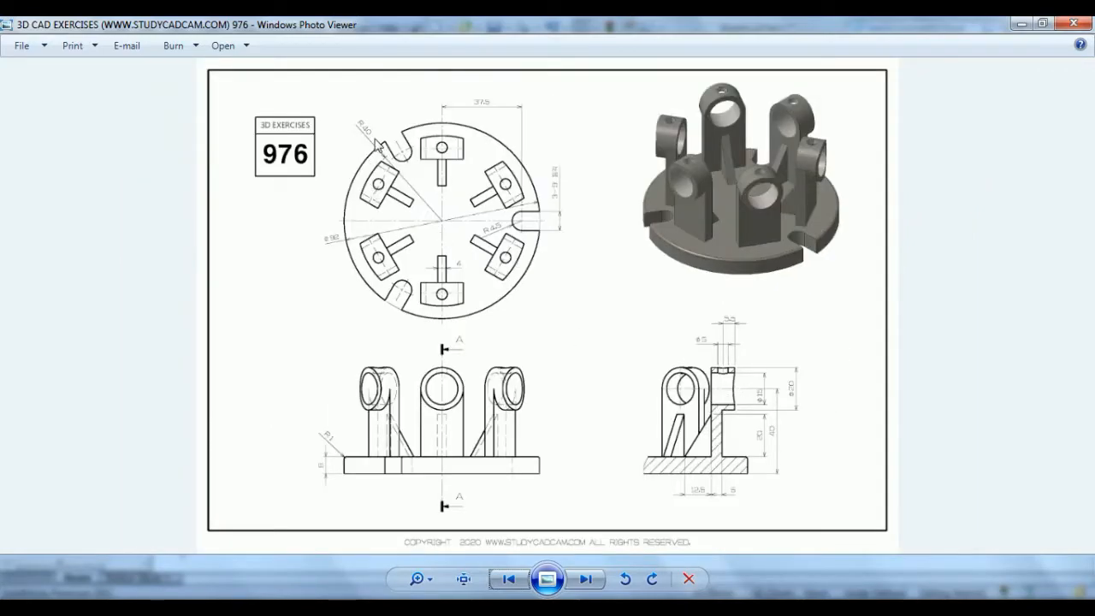
scroll(749, 425, "up", 1)
left_click_drag(832, 480, 795, 420)
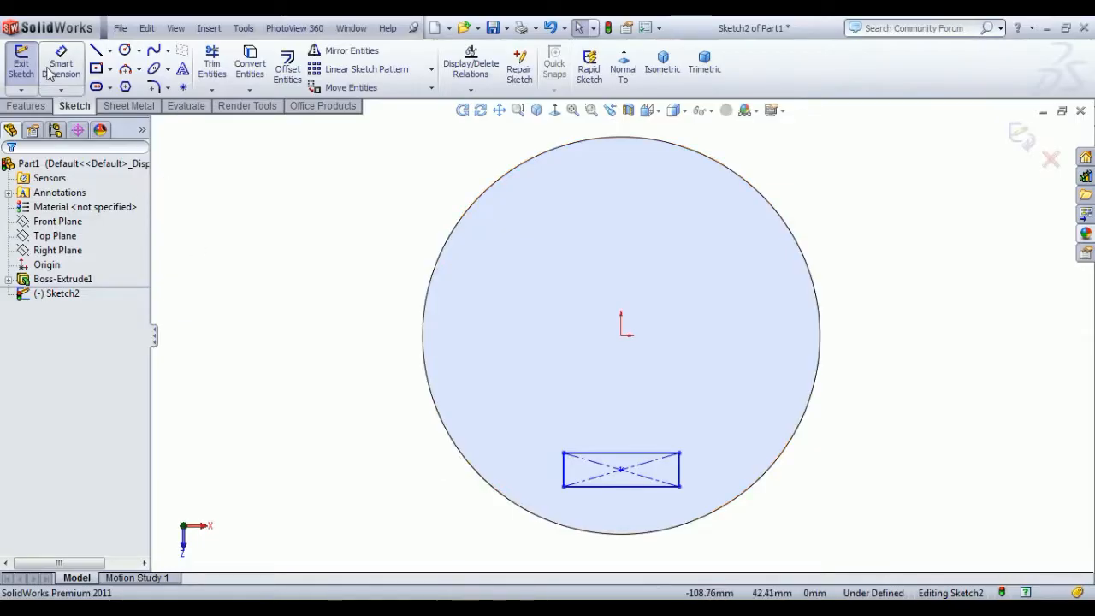
left_click(61, 66)
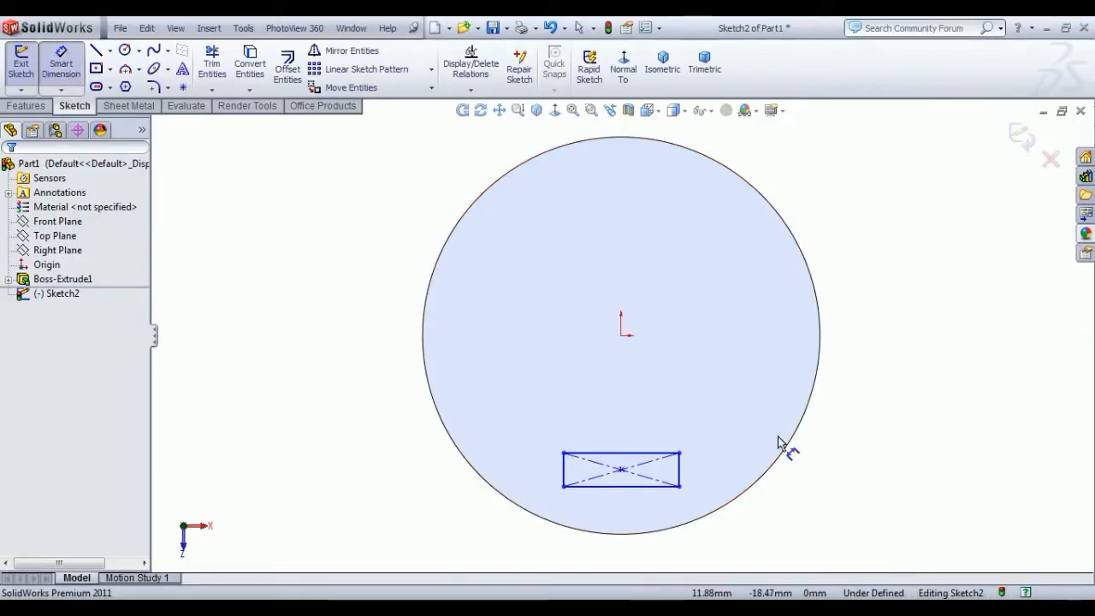
left_click(621, 335)
left_click(639, 487)
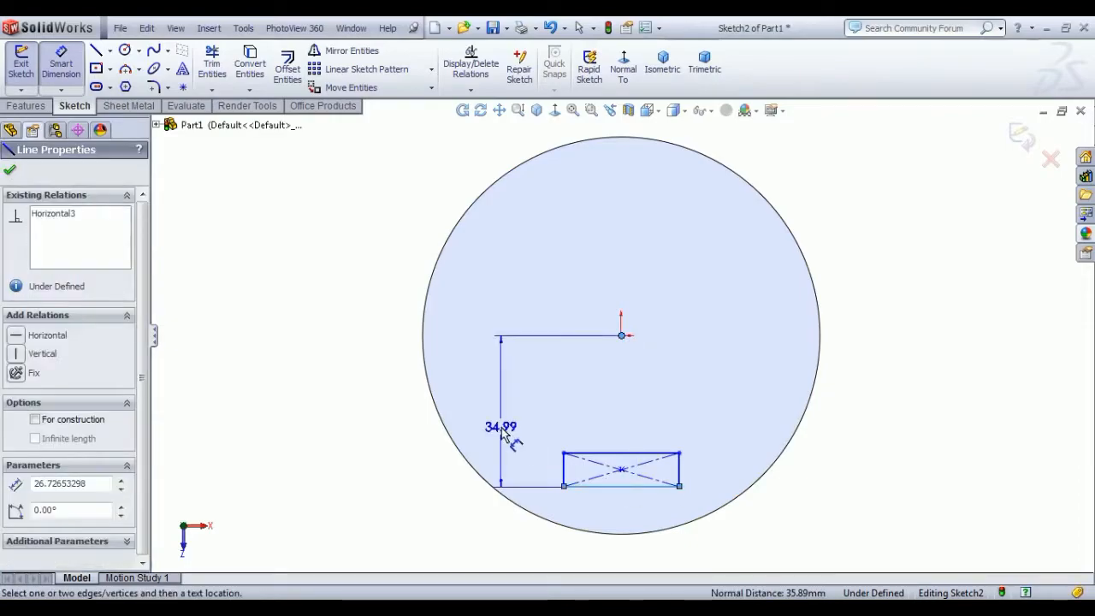
left_click(503, 430)
type("40-5.5")
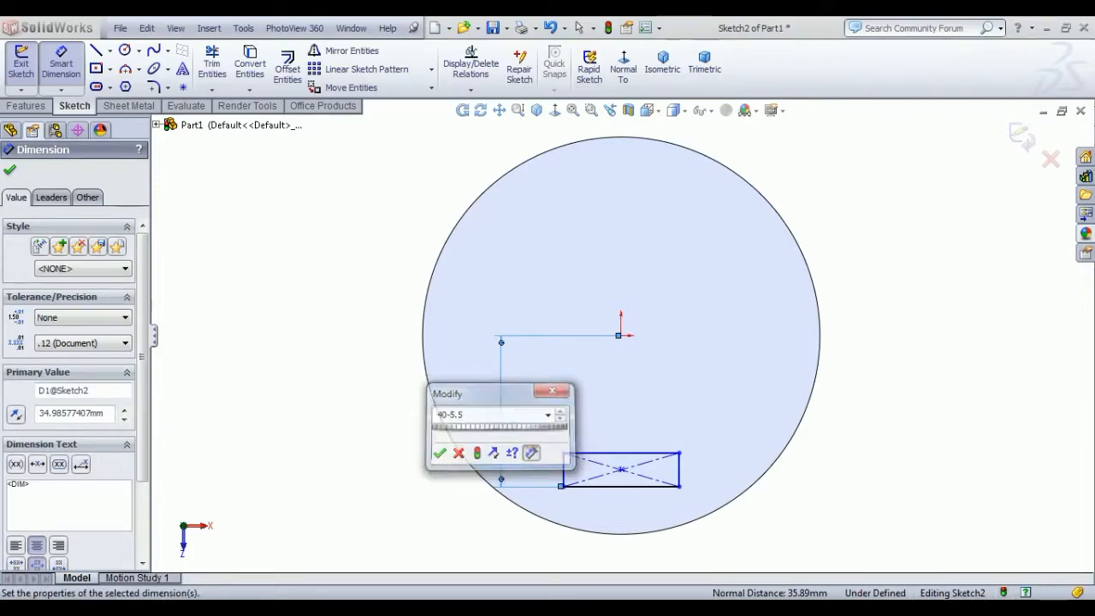
key("Return")
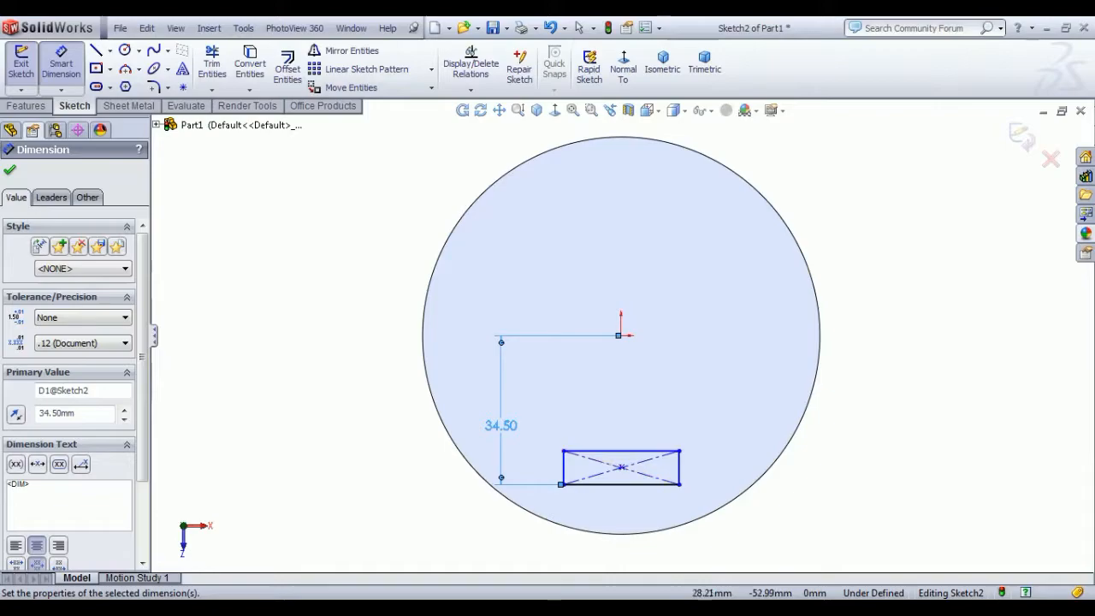
Dimension the rectangle's short side as 5 mm
left_click(681, 469)
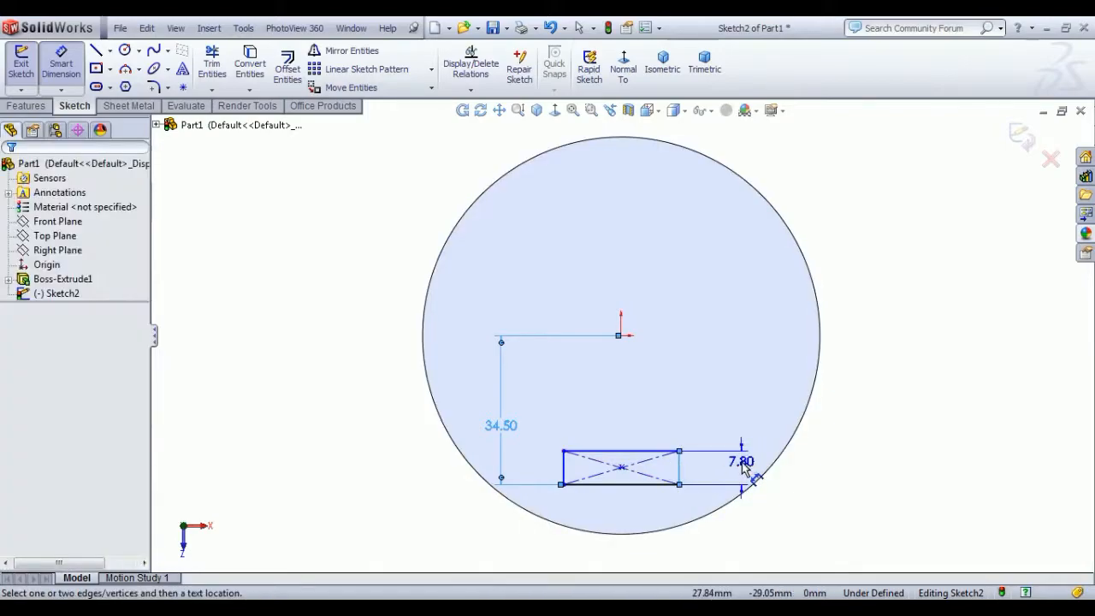
left_click(743, 464)
type("5")
key("Return")
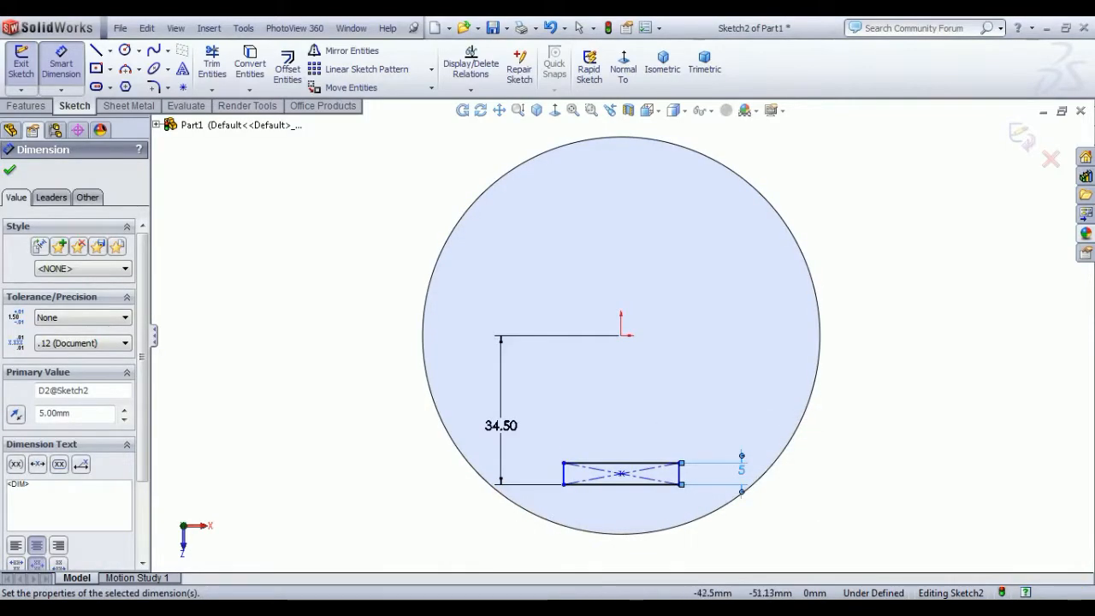
Check the support width in the drawing and dimension the rectangle's long side as 20 mm
key("alt+Tab")
mouse_move(486, 319)
left_mouse_down()
mouse_move(520, 351)
mouse_move(545, 354)
left_mouse_up()
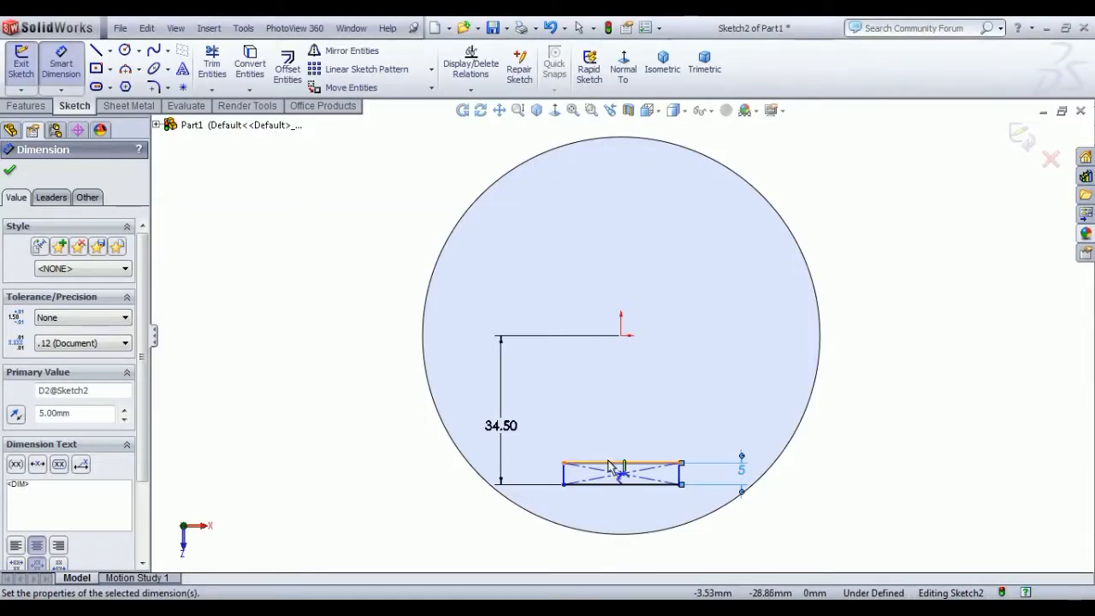
left_click(618, 463)
left_click(615, 451)
type("20")
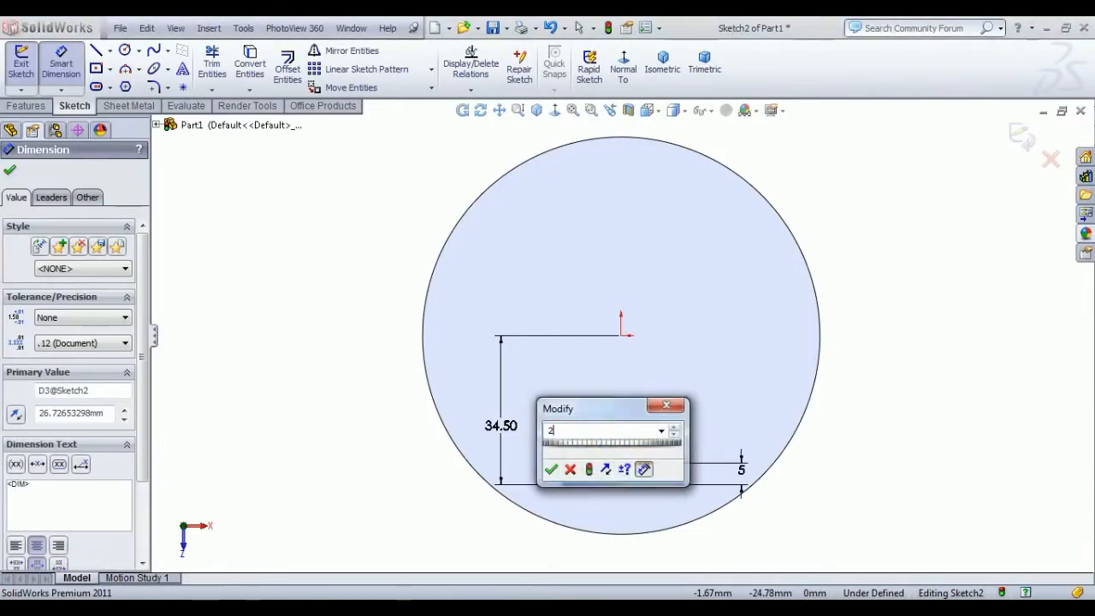
key("Return")
right_click(314, 275)
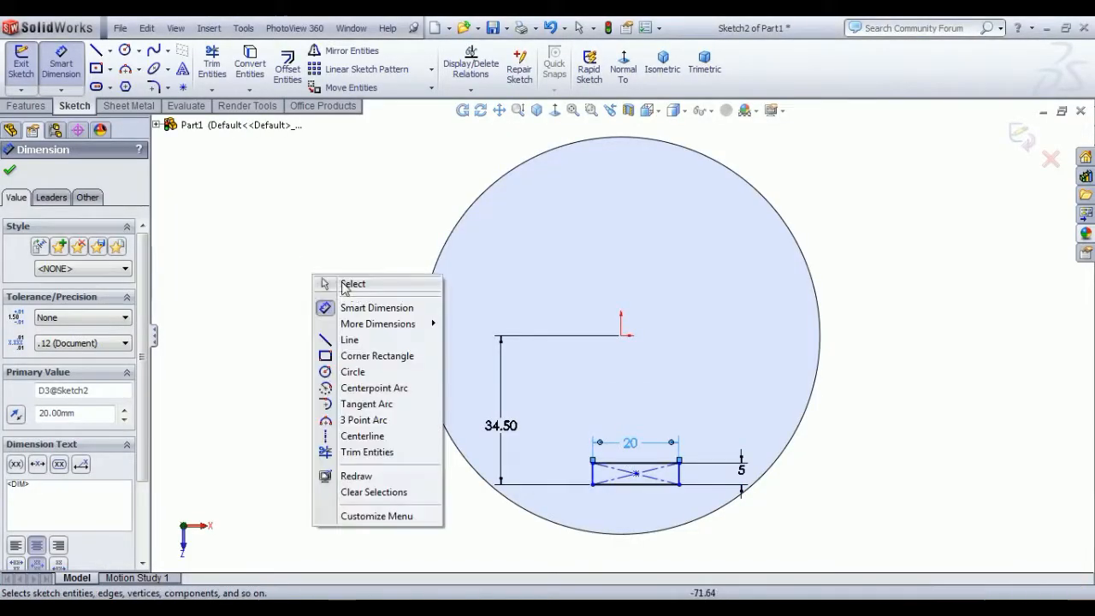
left_click(346, 283)
Add a vertical relation between the sketch origin and the rectangle's center point
left_click(622, 336)
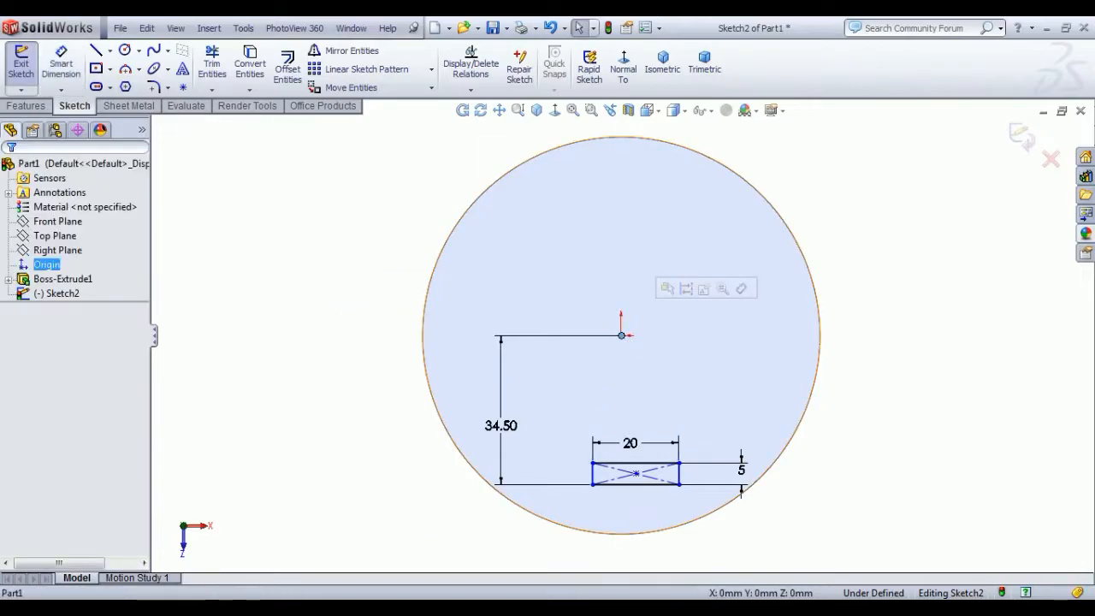
left_click(638, 475, "ctrl")
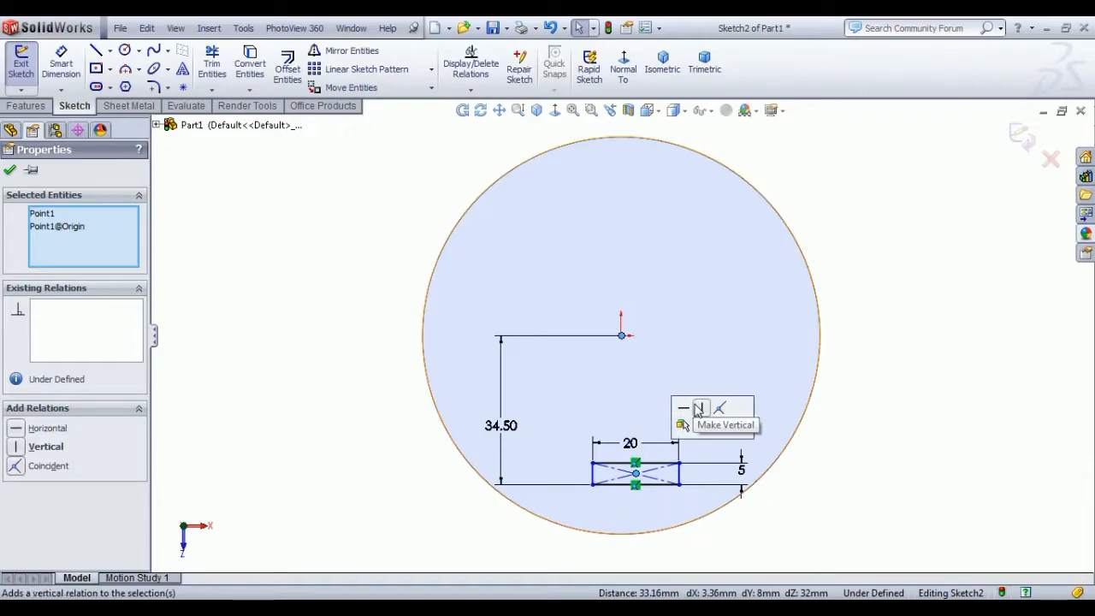
left_click(700, 409)
left_click(935, 346)
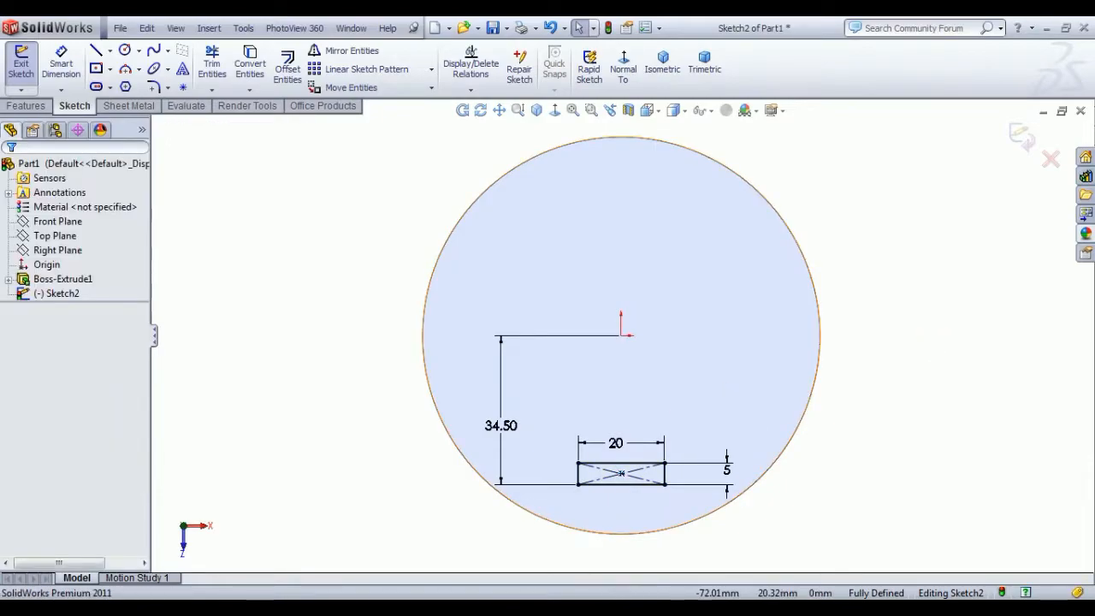
Close the rectangle sketch, check the support height in the drawing, and extrude the rectangle 40 mm upward from the base
left_click(21, 67)
left_click(21, 74)
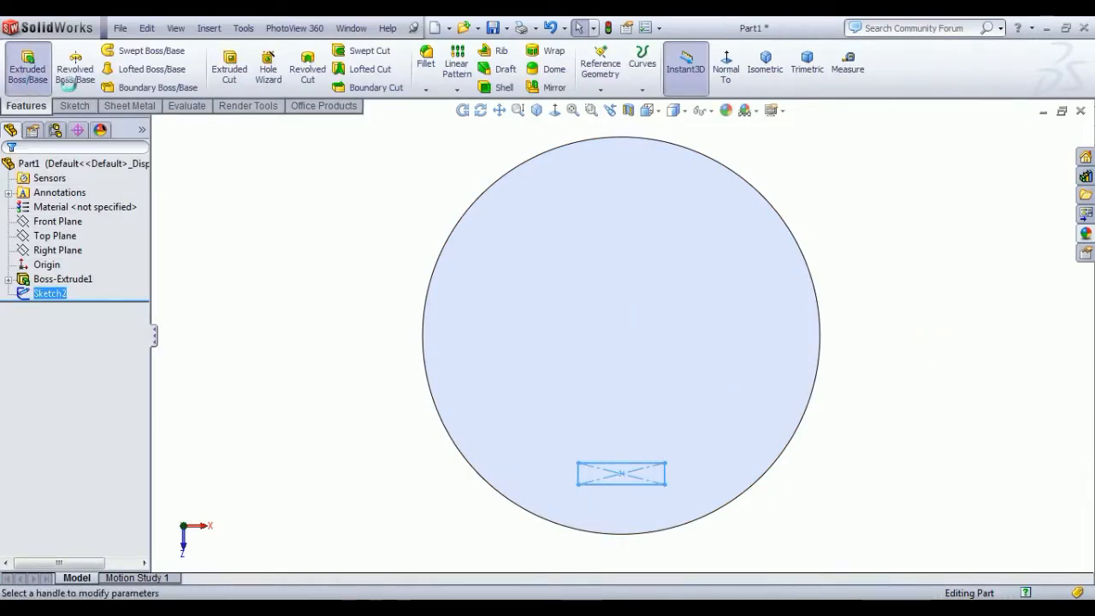
left_click(765, 64)
left_click(229, 608)
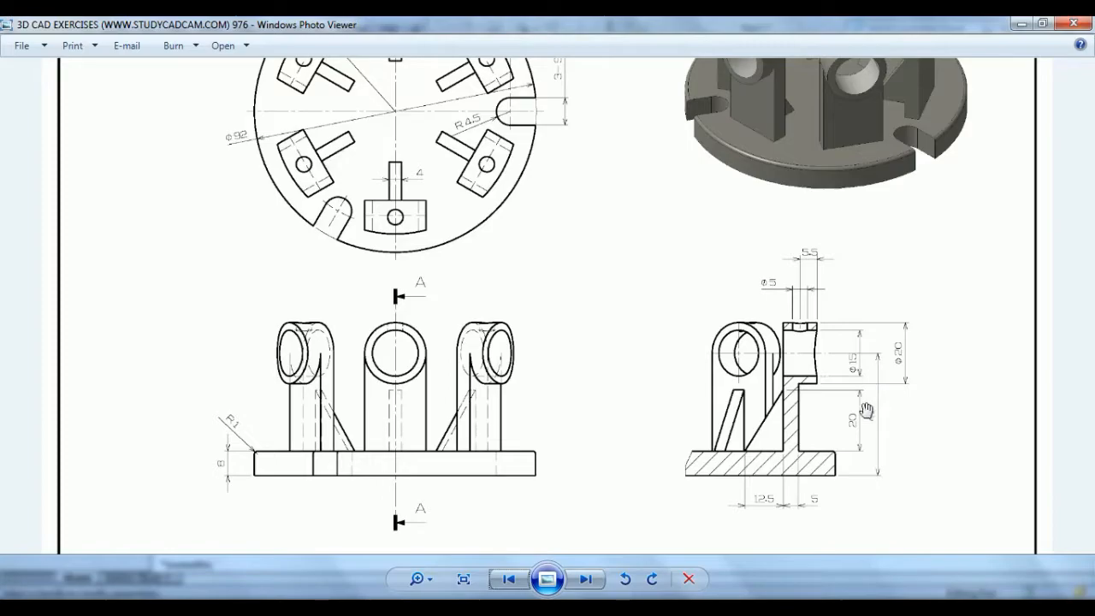
left_click(428, 605)
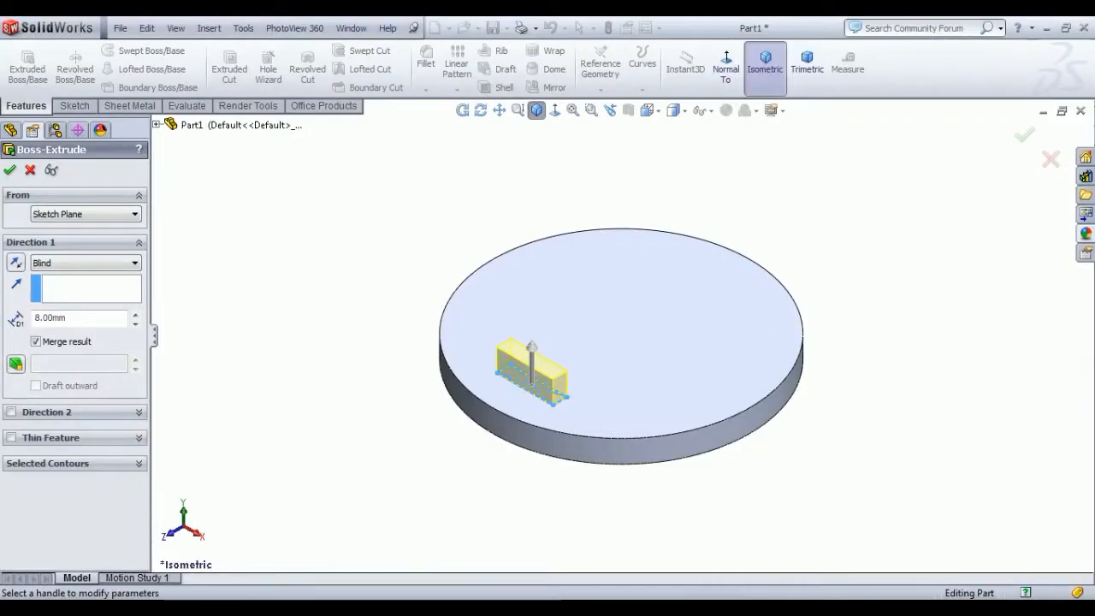
type("40")
key("Return")
key("Return")
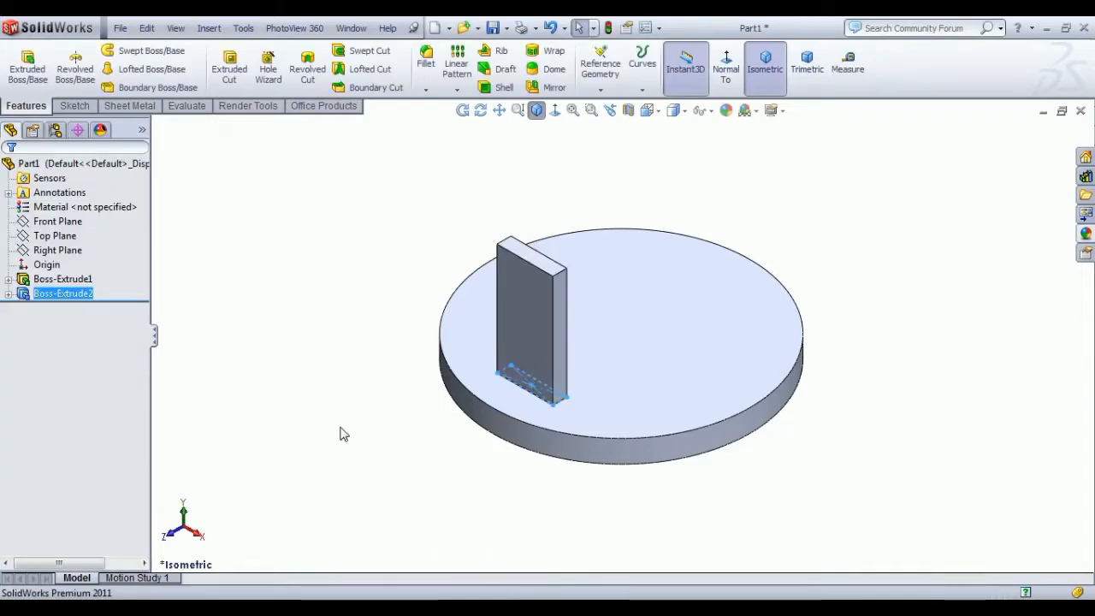
left_click(339, 432)
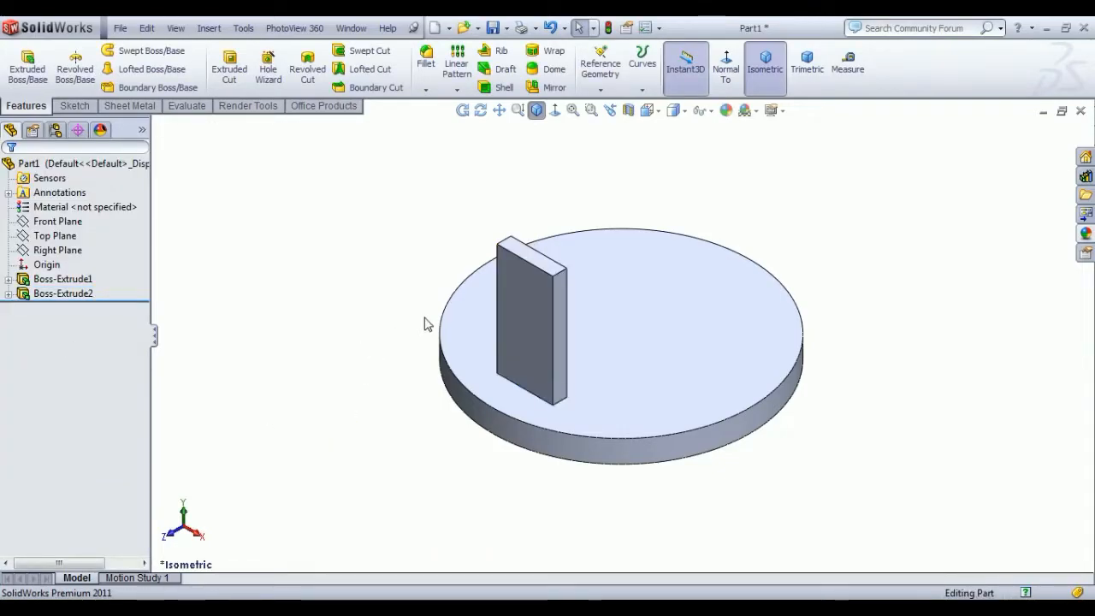
Sketch a 10 mm radius circle on the support plate's outer face, centered on the midpoint of its top edge
left_click(513, 303)
left_click(571, 253)
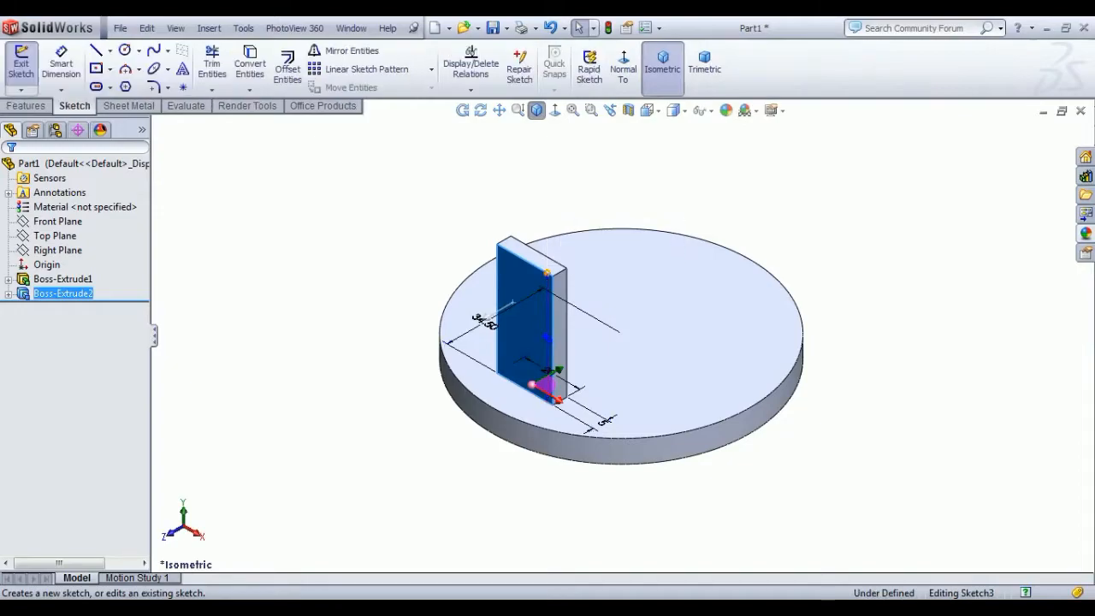
left_click(623, 68)
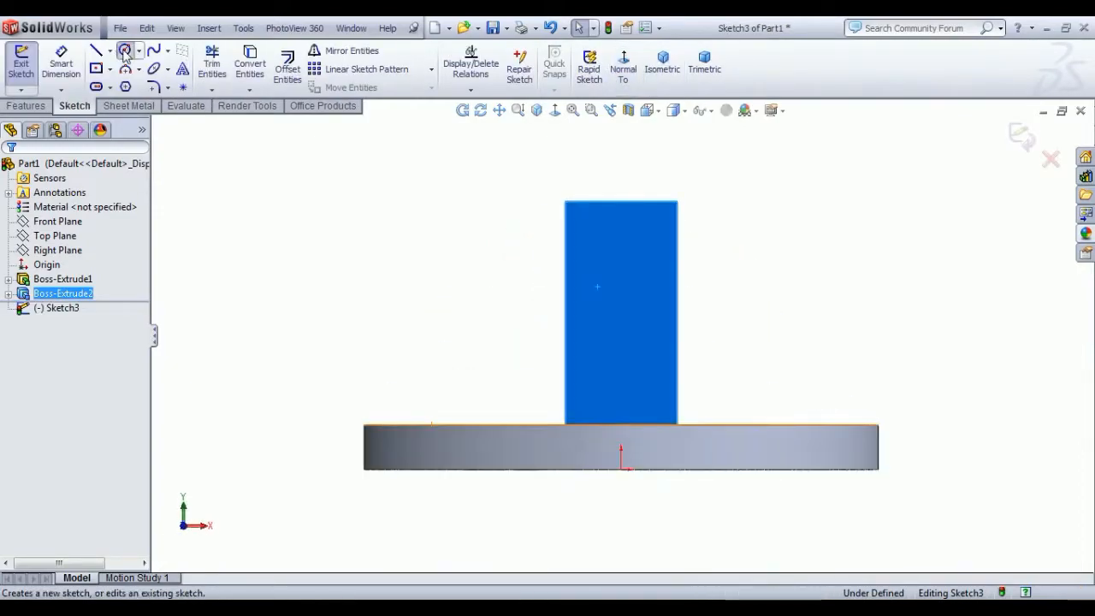
left_click(125, 51)
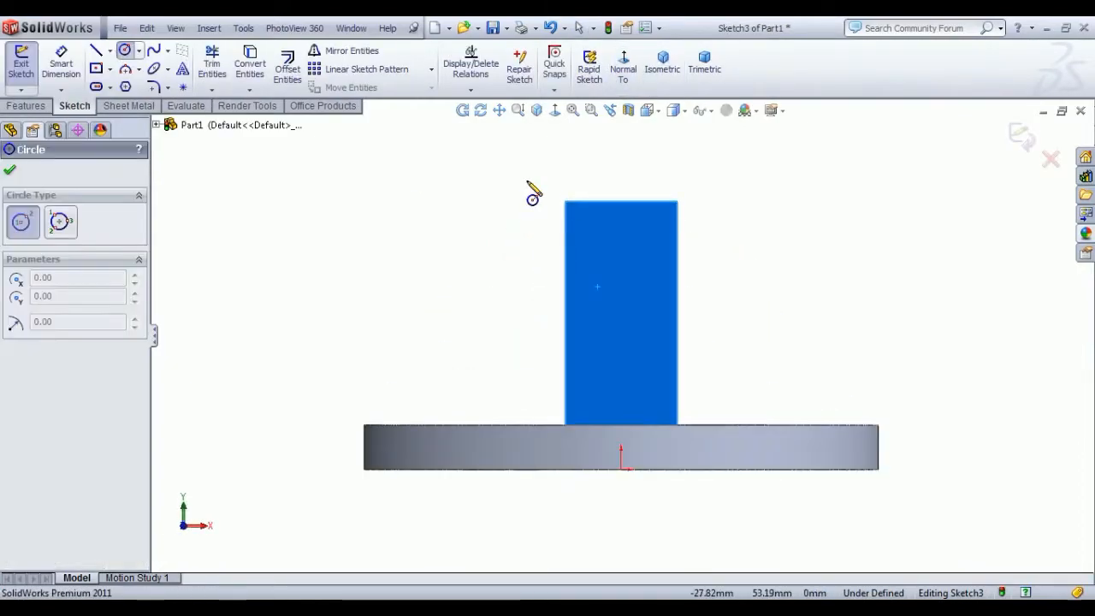
left_click(620, 201)
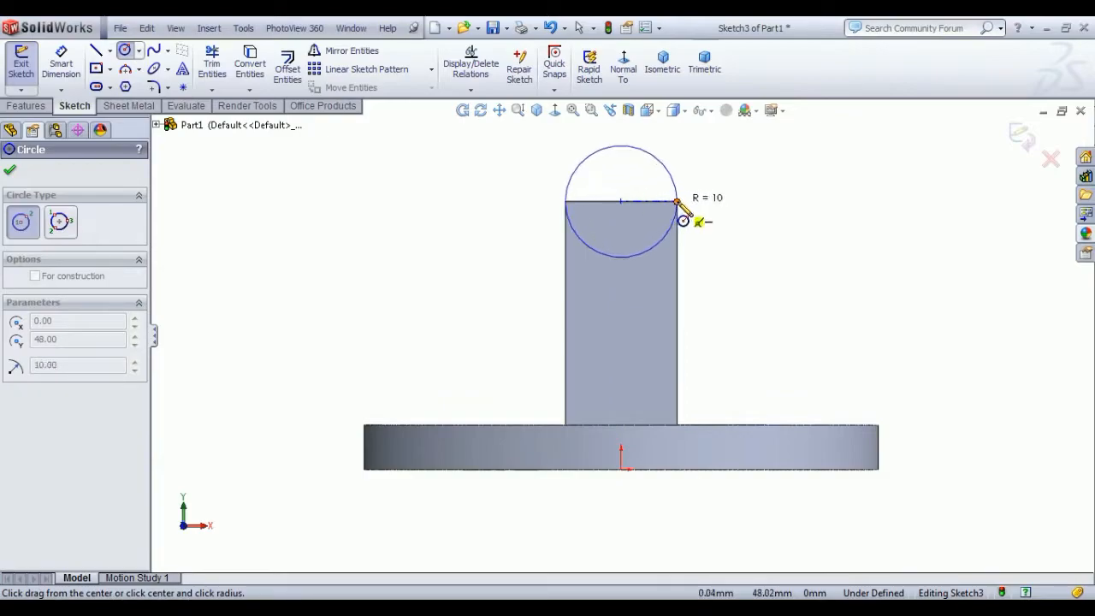
left_click(676, 202)
right_click(813, 162)
left_click(847, 174)
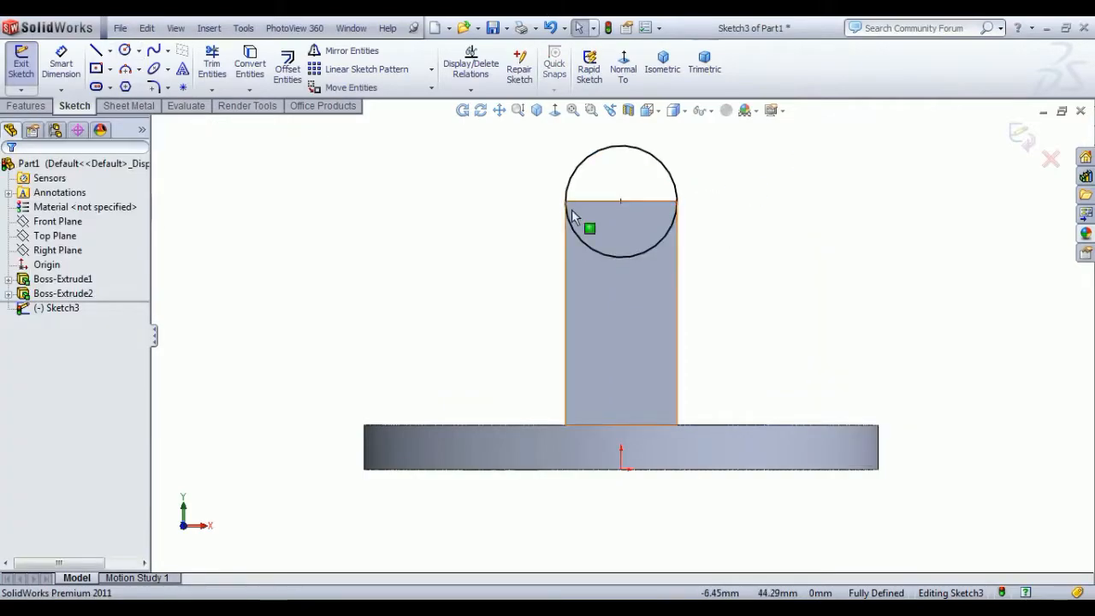
Extrude the circle in two blind directions, 5.5 mm outward and 5 mm back through the support plate
left_click(24, 75)
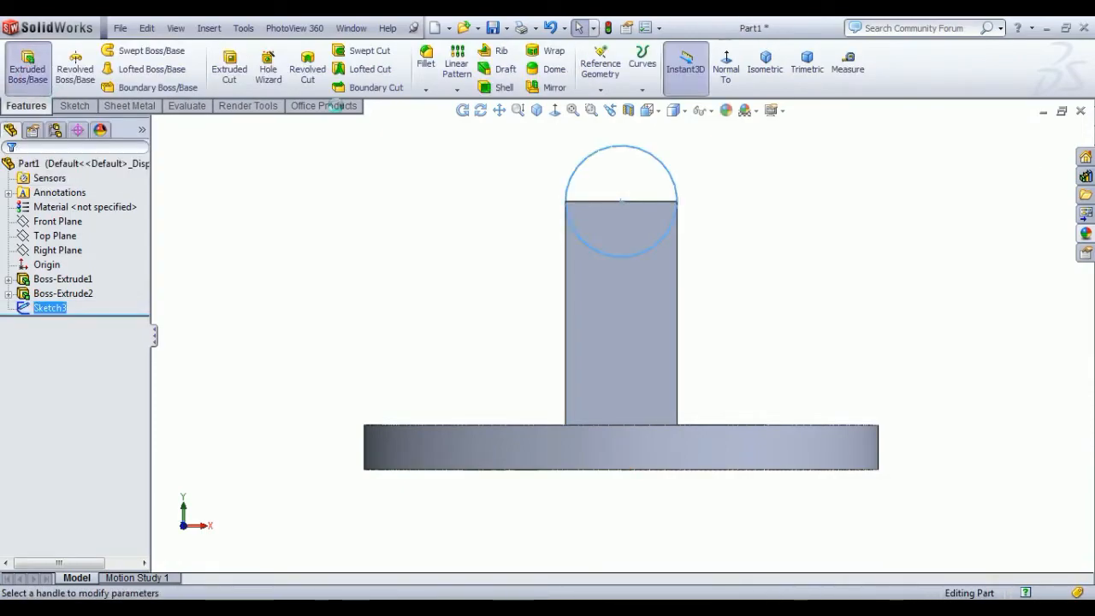
left_click(25, 73)
left_click(765, 64)
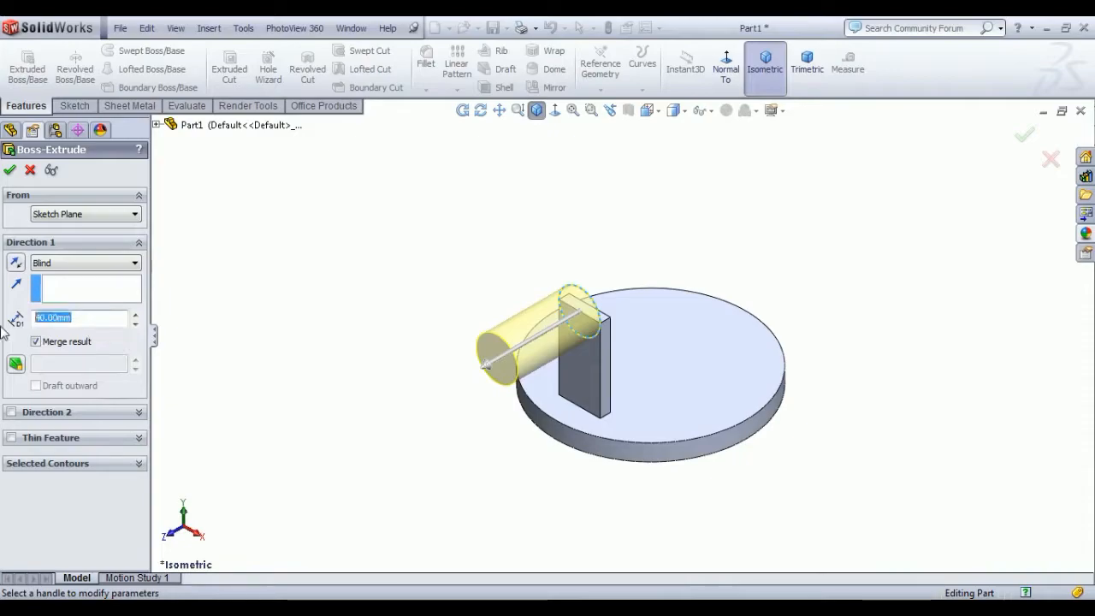
key("Return")
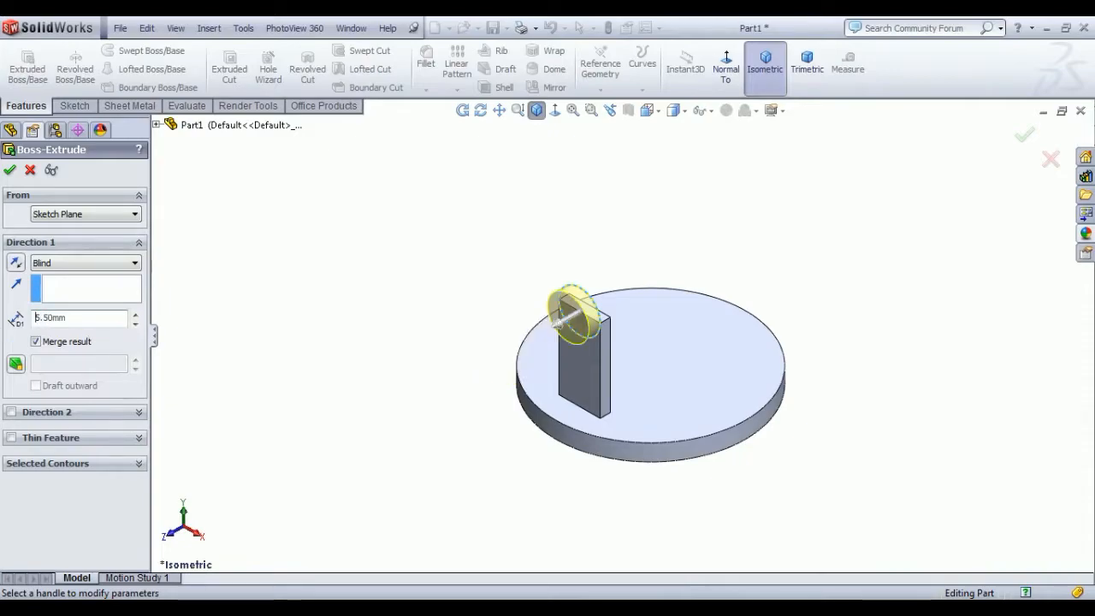
left_click(11, 412)
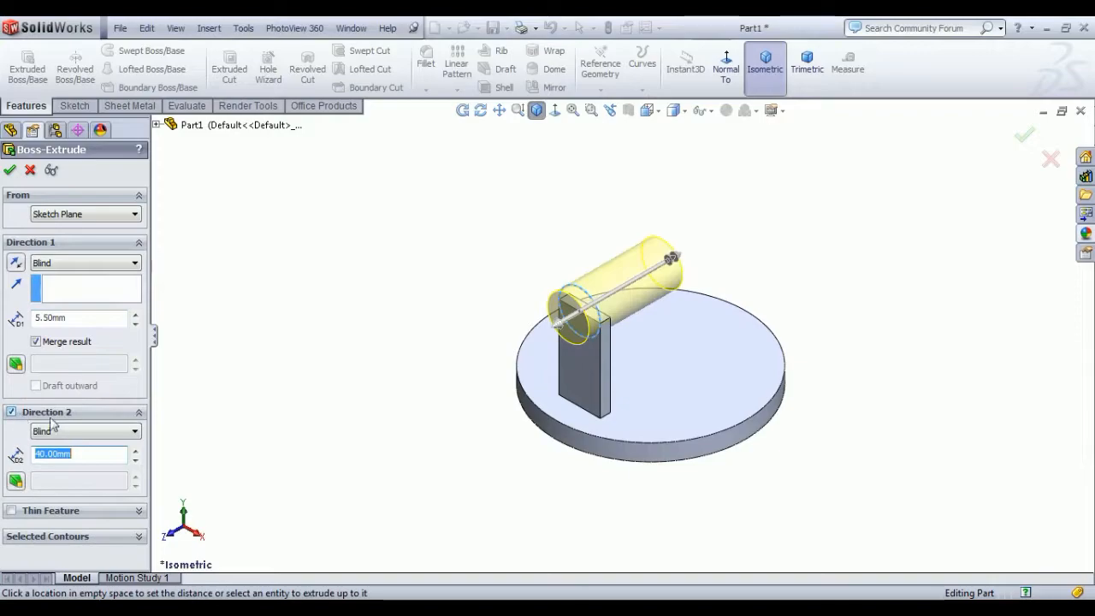
type("5")
key("Return")
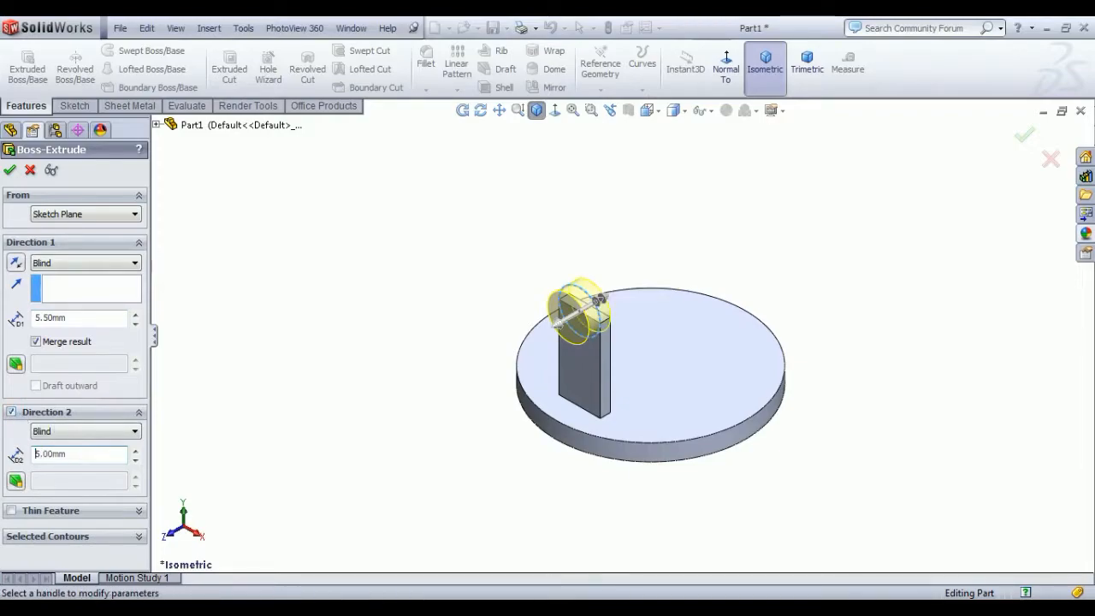
key("Return")
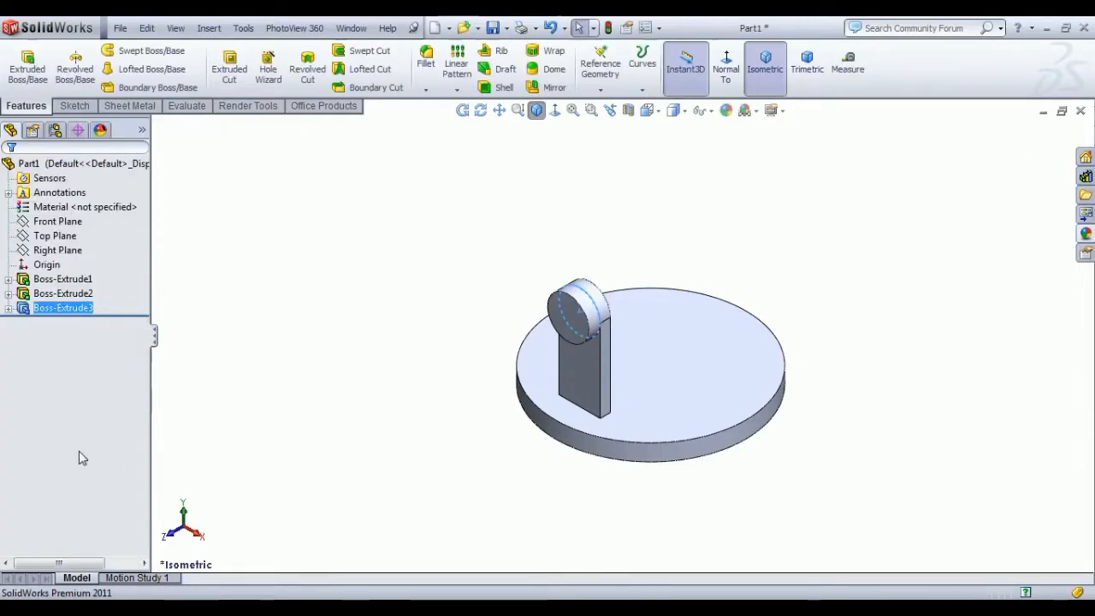
left_click(233, 408)
Sketch a circle of about 4.6 mm radius on the cylindrical boss's outer face, concentric with the boss
scroll(522, 342, "up", 5)
middle_click_drag(665, 362, 651, 325)
left_click(765, 61)
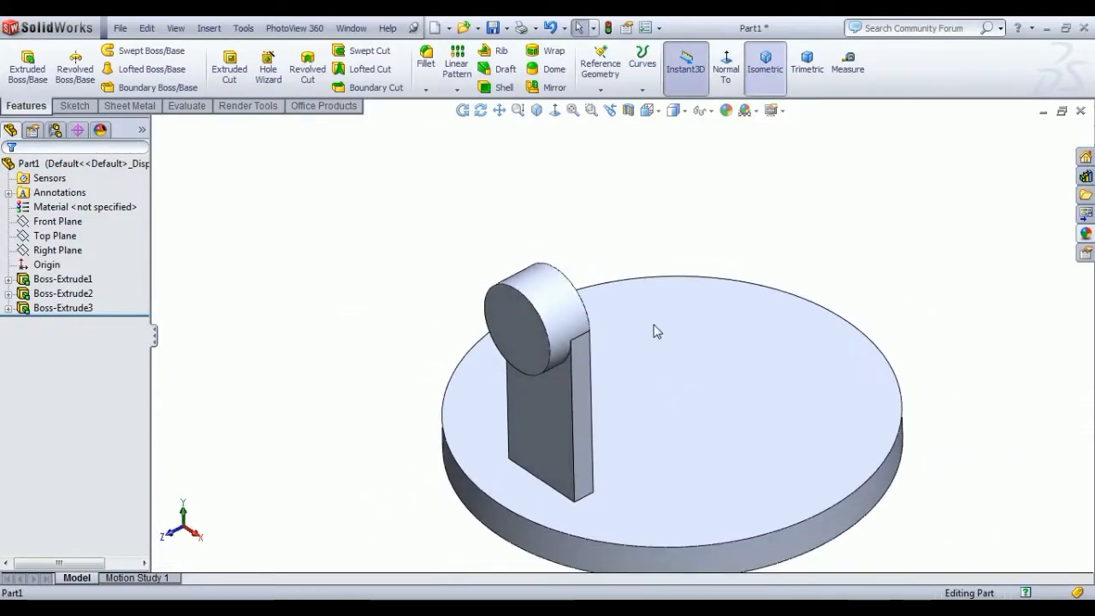
middle_click_drag(559, 462, 596, 477)
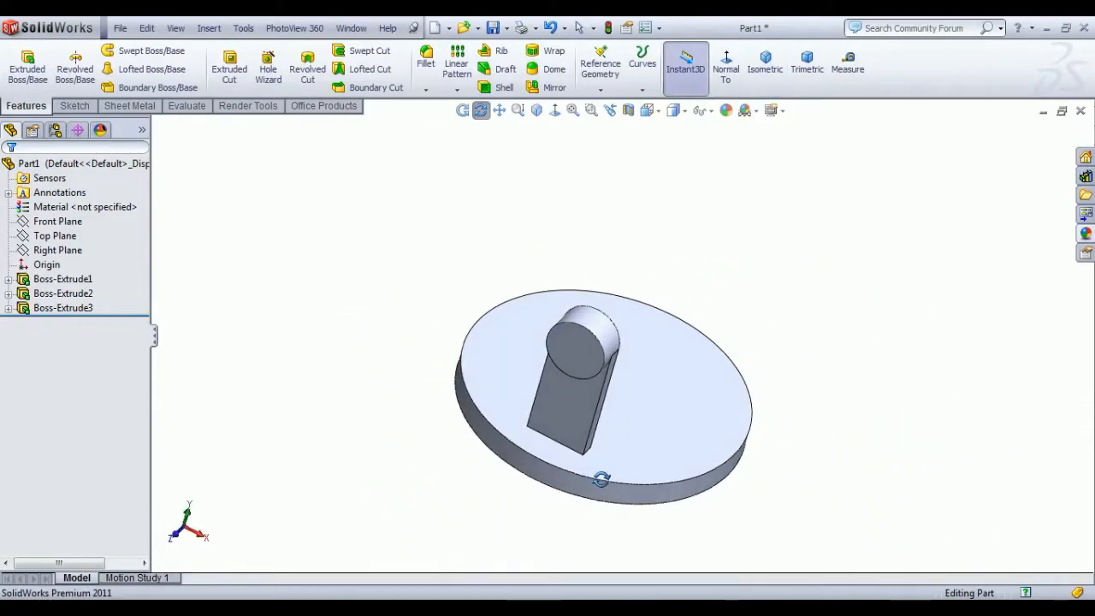
left_click(575, 351)
left_click(636, 298)
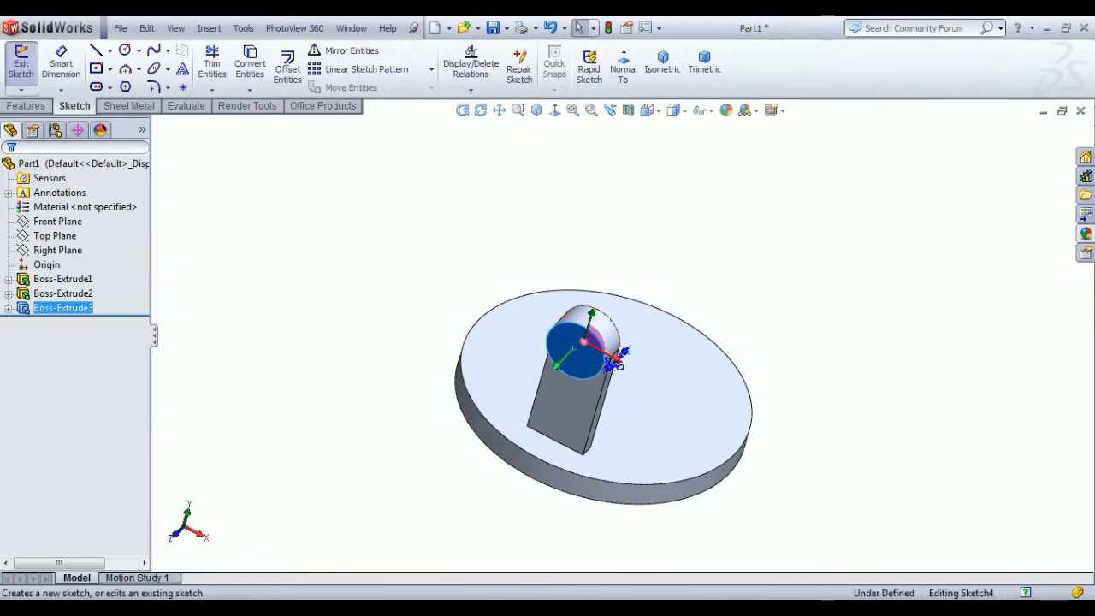
scroll(600, 352, "down", 2)
scroll(604, 357, "down", 2)
left_click(125, 49)
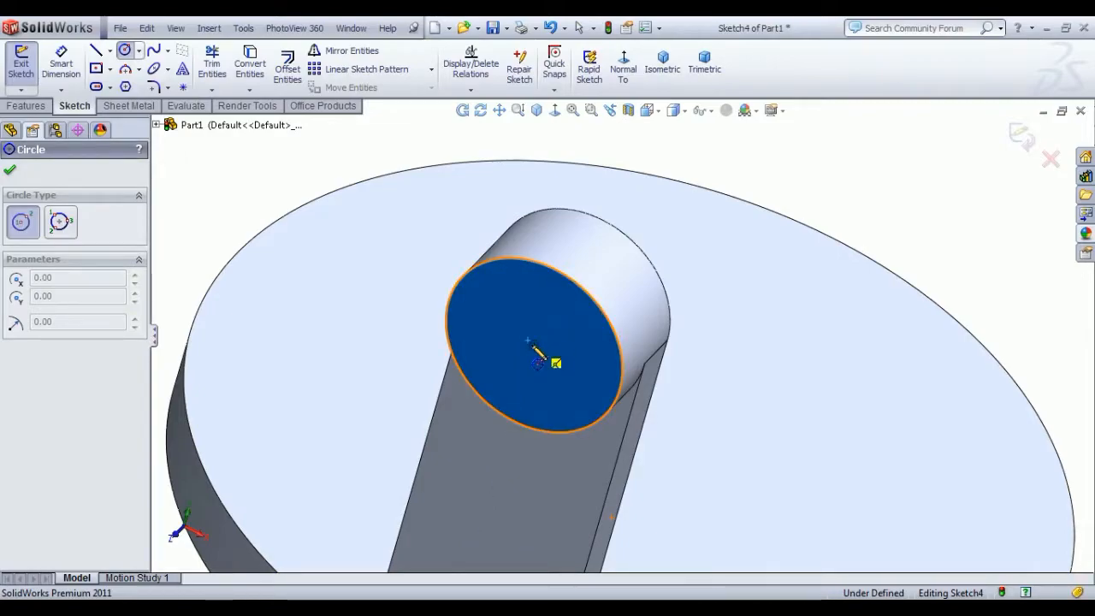
left_click(534, 345)
left_click(574, 366)
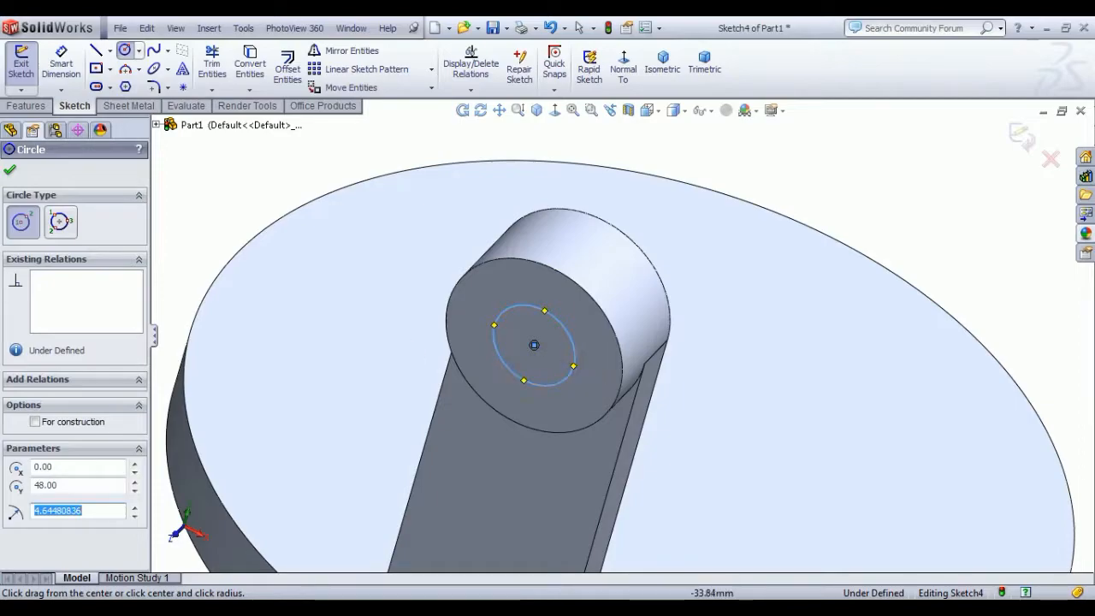
left_click(13, 171)
scroll(402, 479, "up", 1)
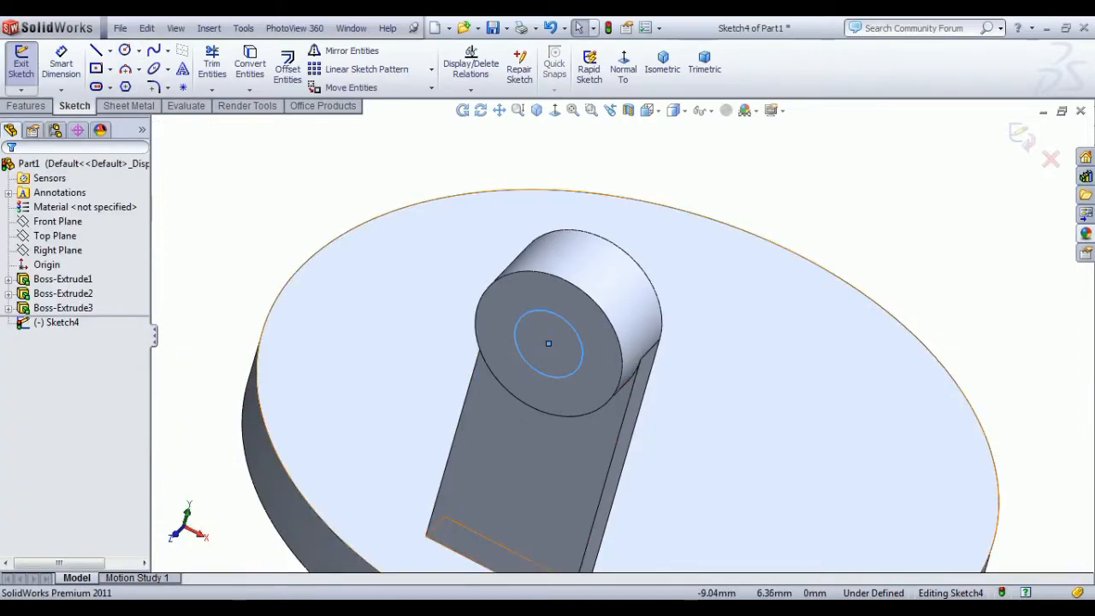
Check the ring's bore in the drawing and dimension the inner circle's diameter as 15 mm
key("alt+Tab")
scroll(834, 395, "up", 2)
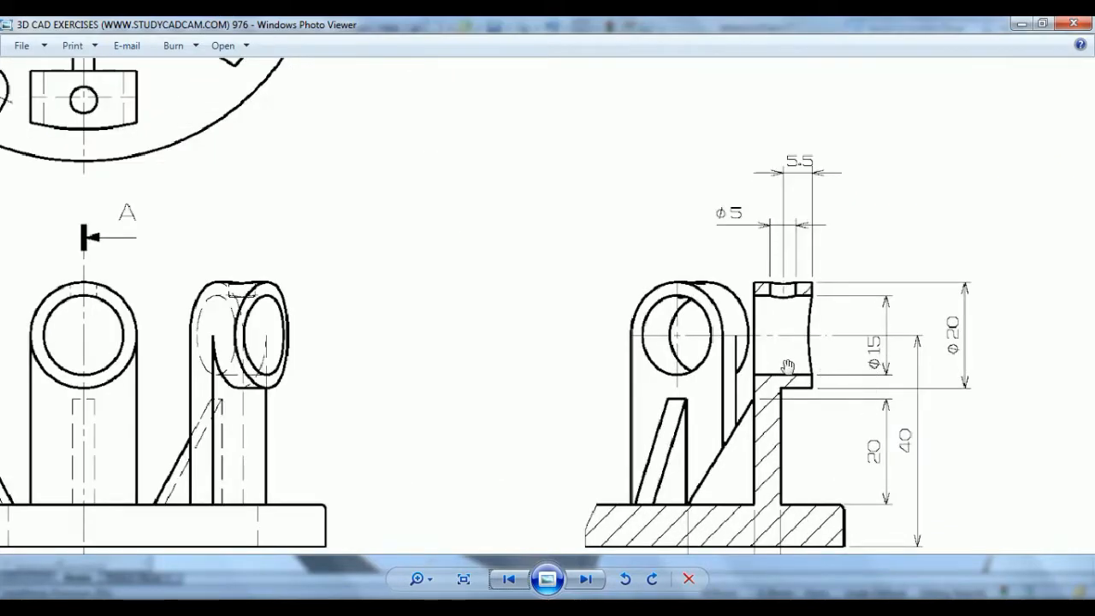
key("alt+Tab")
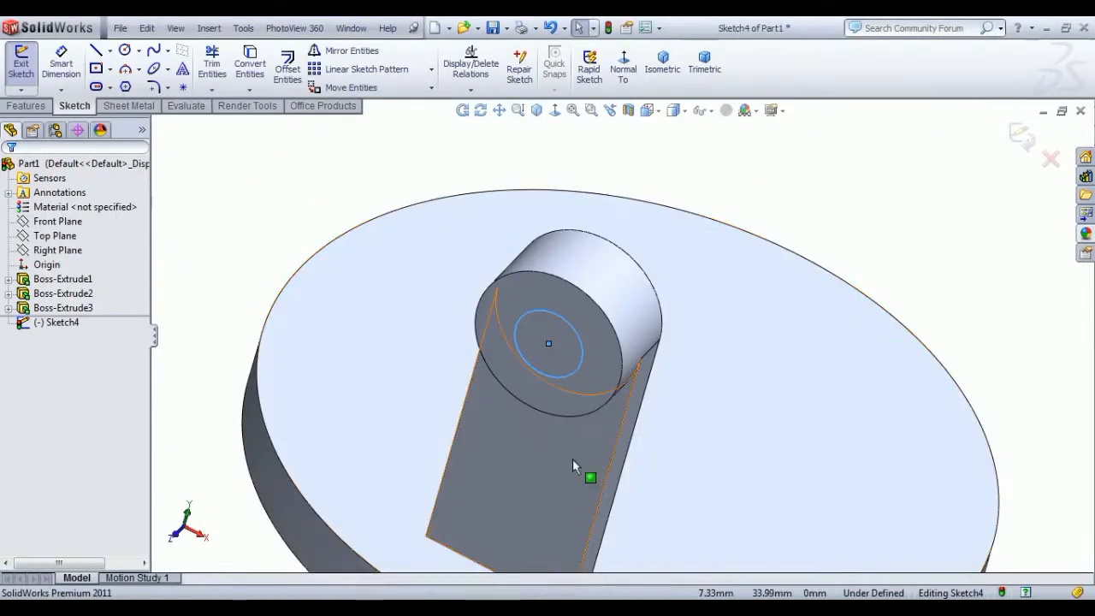
left_click(61, 61)
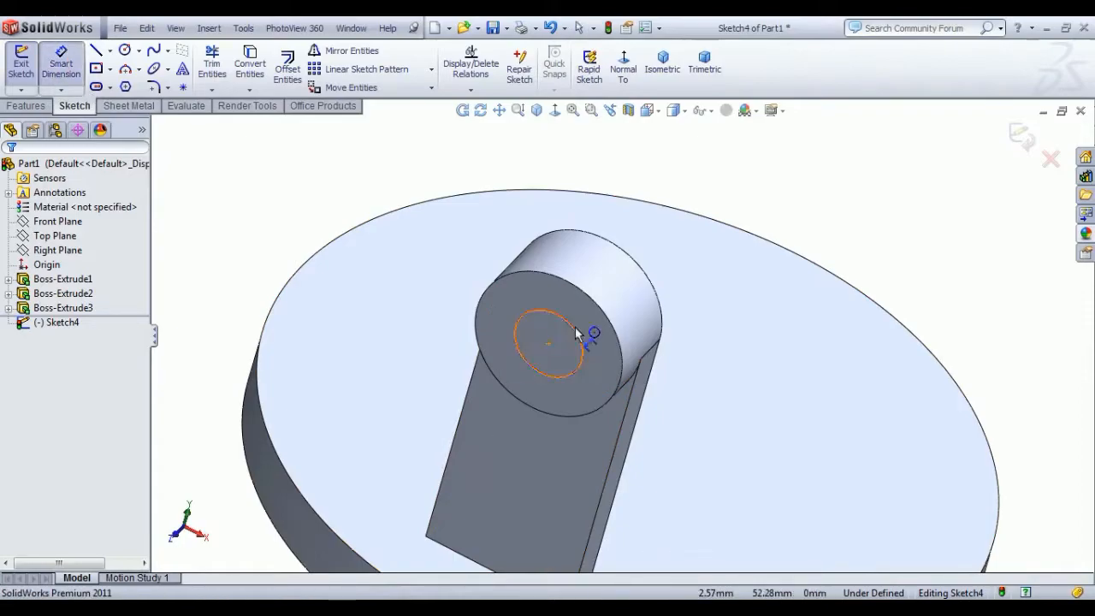
left_click(575, 327)
left_click(660, 265)
type("15")
key("Return")
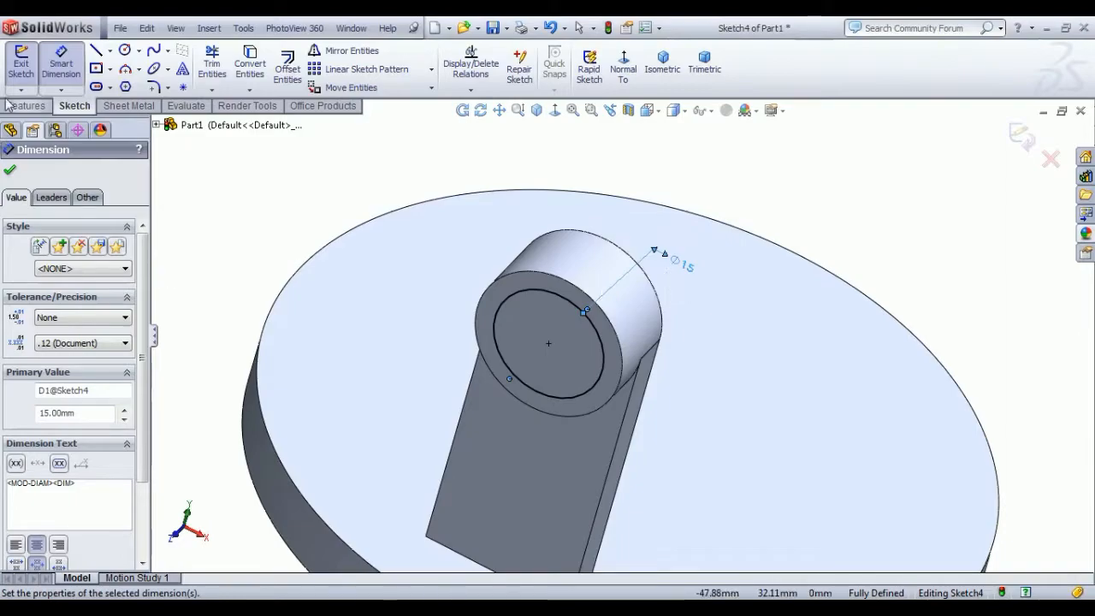
Extrude-cut the 15 mm circle through the boss and support plate to open the ring
left_click(21, 62)
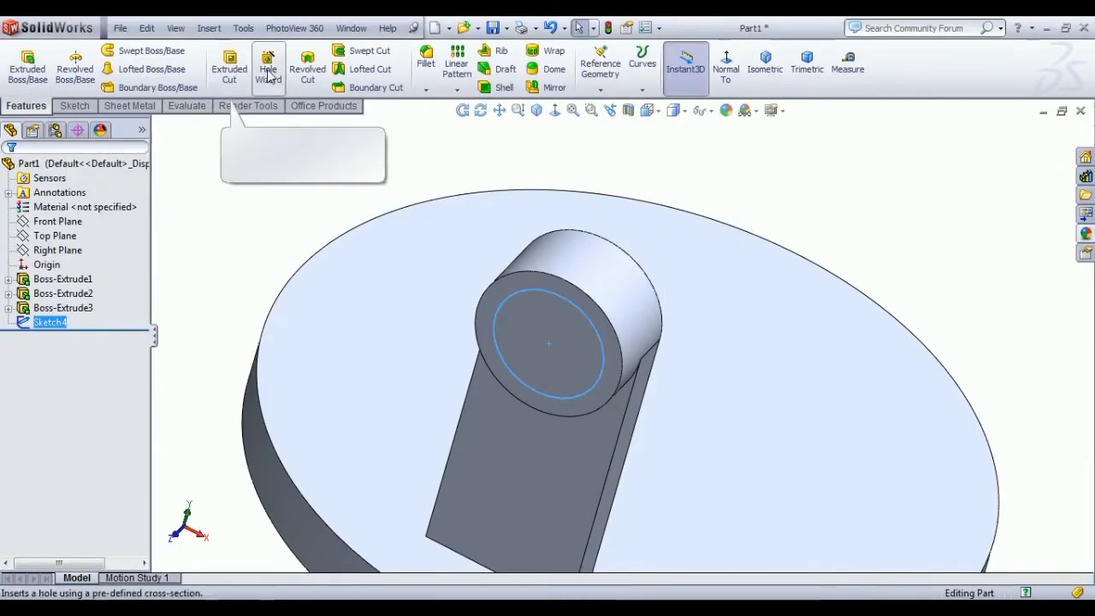
left_click(229, 70)
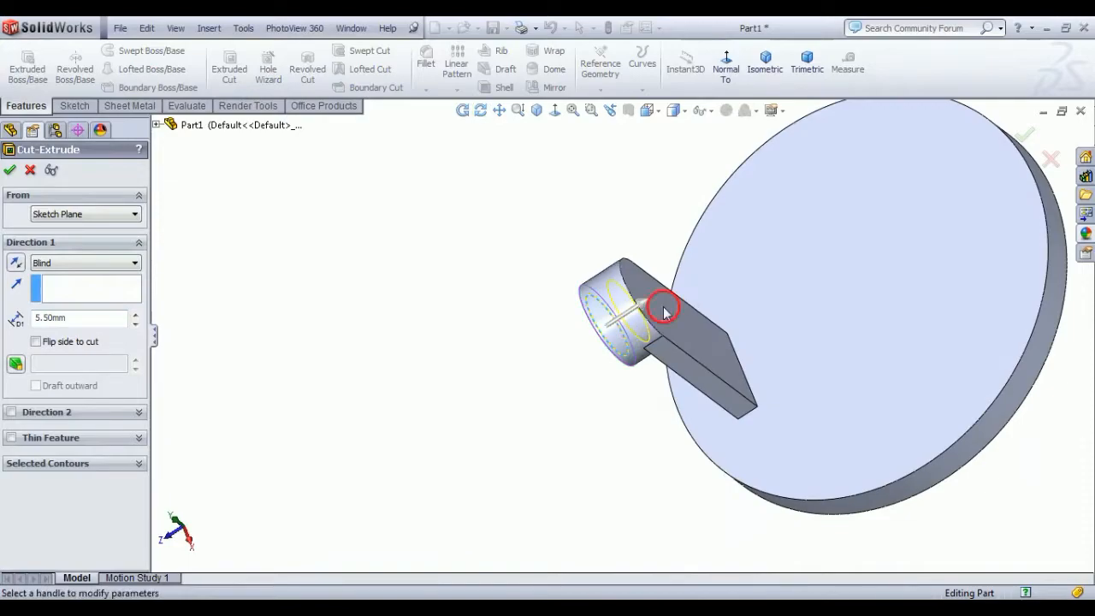
left_click(663, 308)
right_click(663, 308)
middle_click_drag(676, 350, 800, 237)
left_click(799, 237)
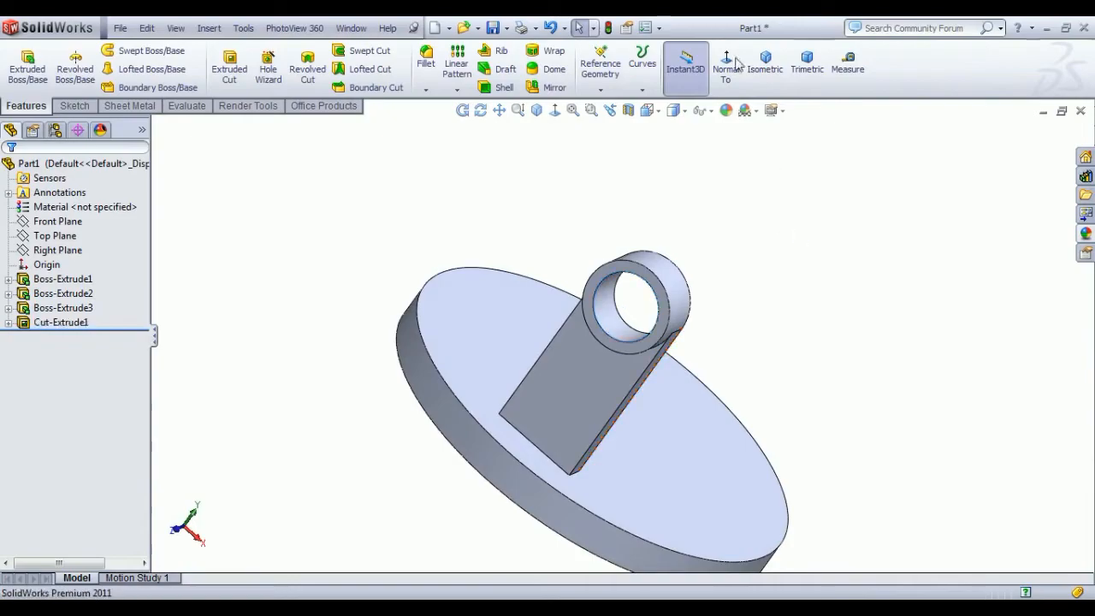
left_click(765, 64)
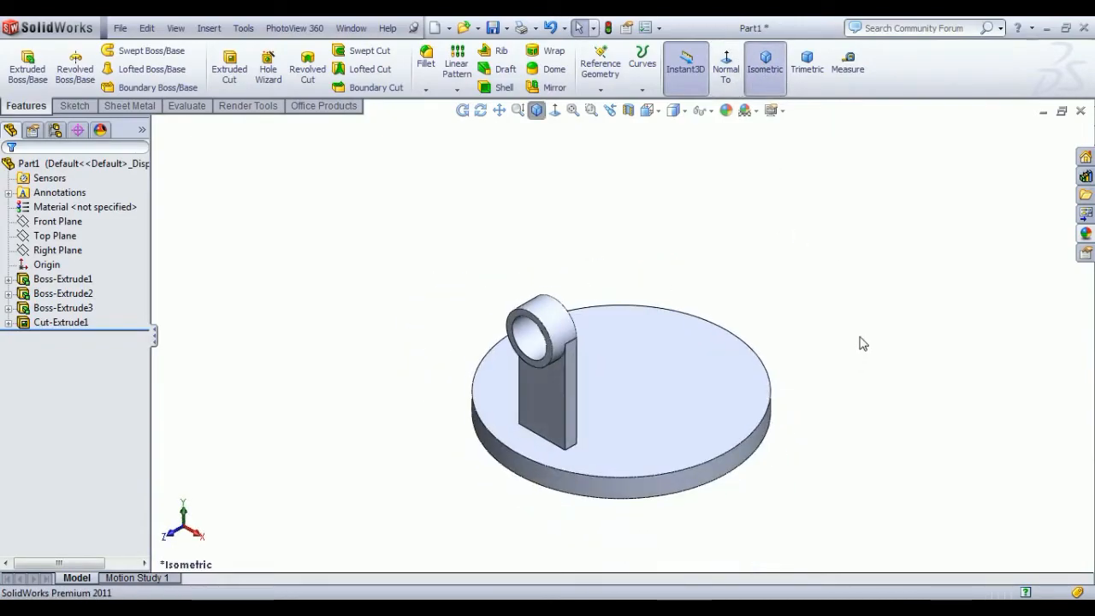
Sketch a sloping line on the Right Plane from the support plate's inner face to the base's top, about 24 mm high and 8.7 mm out
left_click(64, 250)
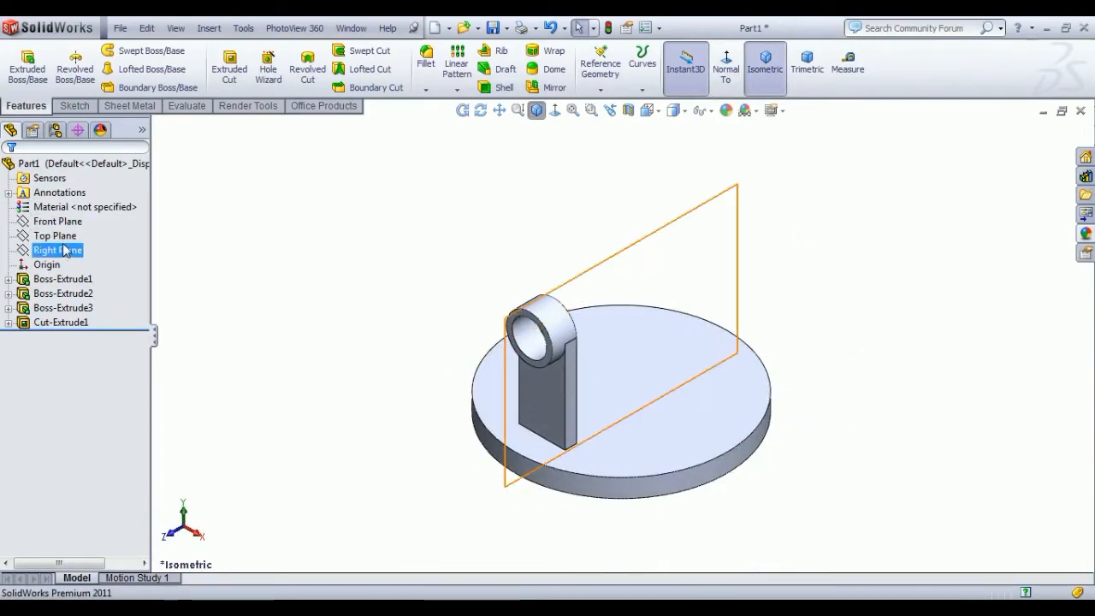
left_click(141, 225)
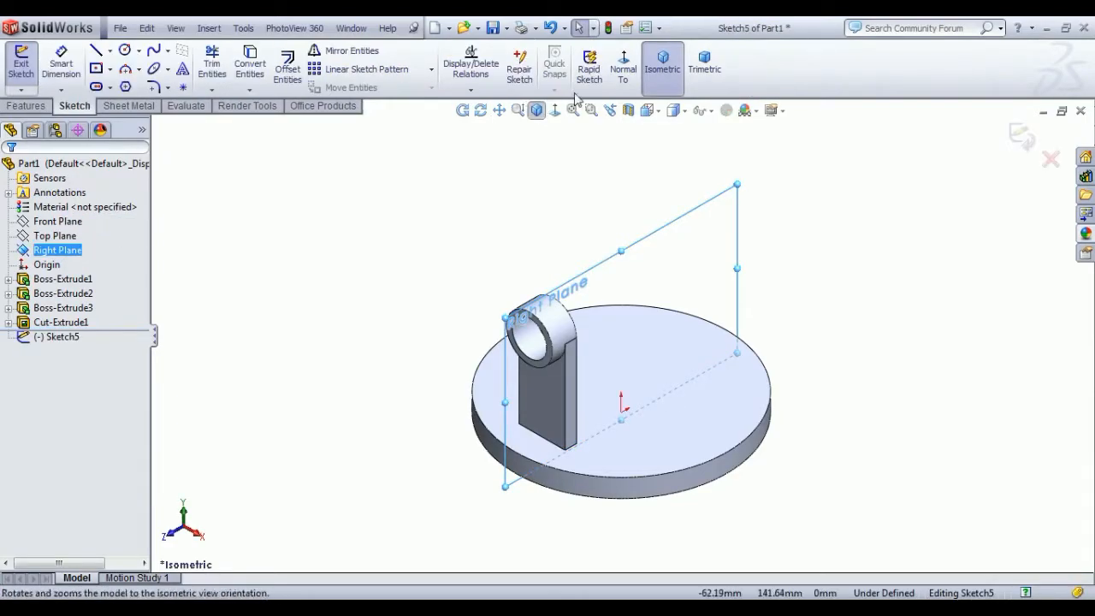
left_click(623, 69)
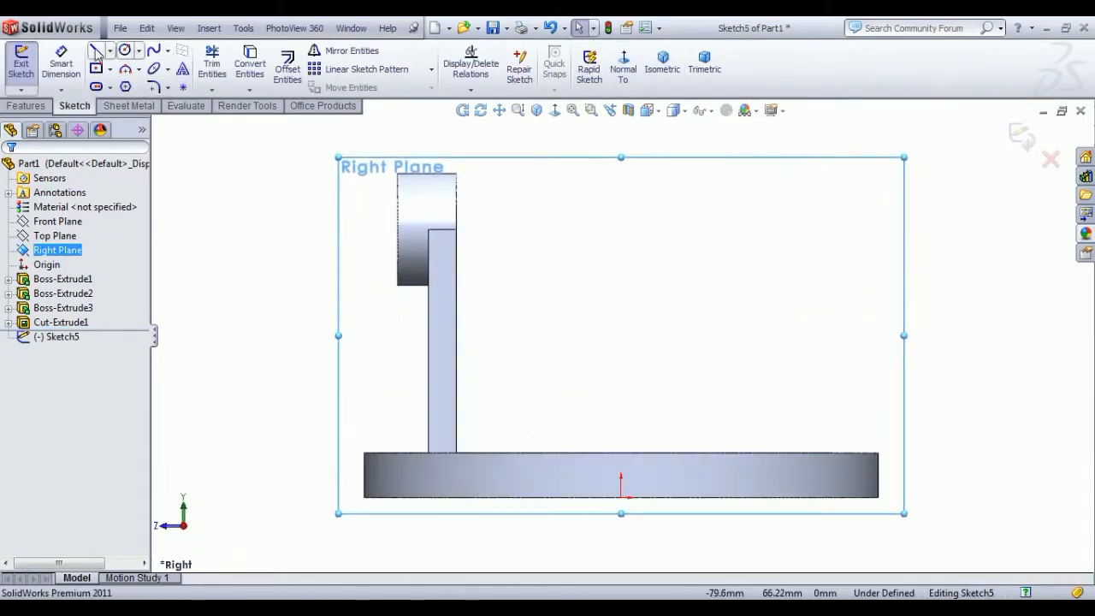
left_click(97, 53)
scroll(479, 360, "up", 2)
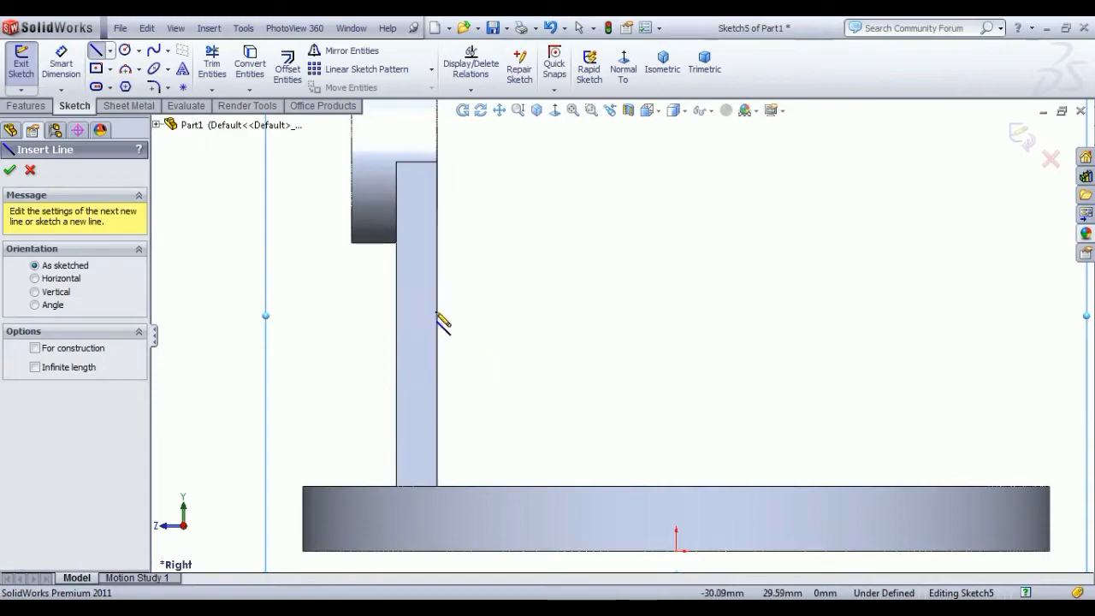
left_click(437, 295)
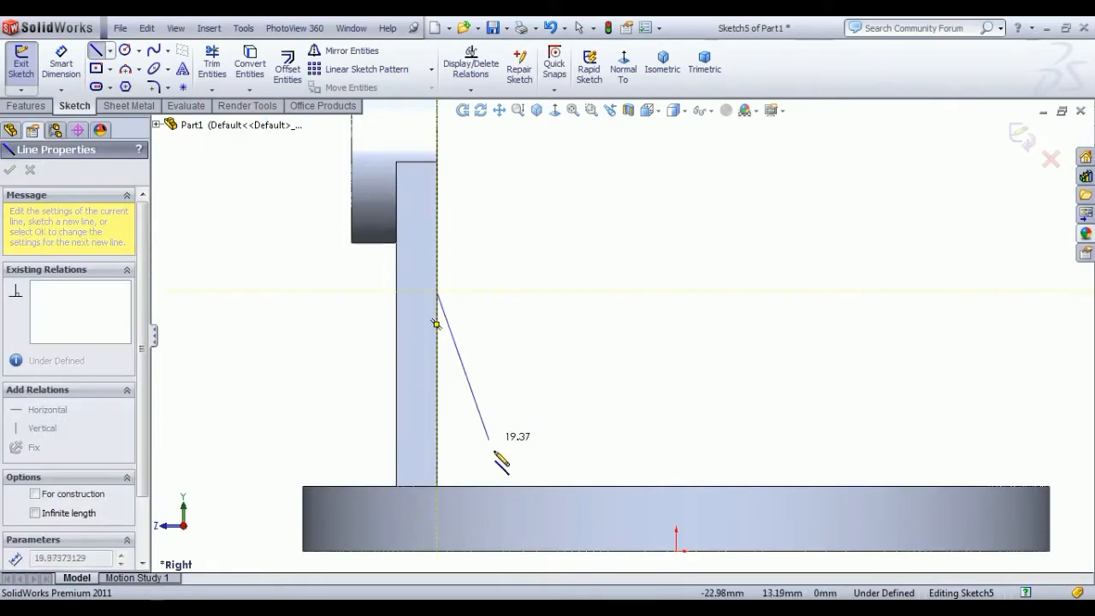
left_click(508, 486)
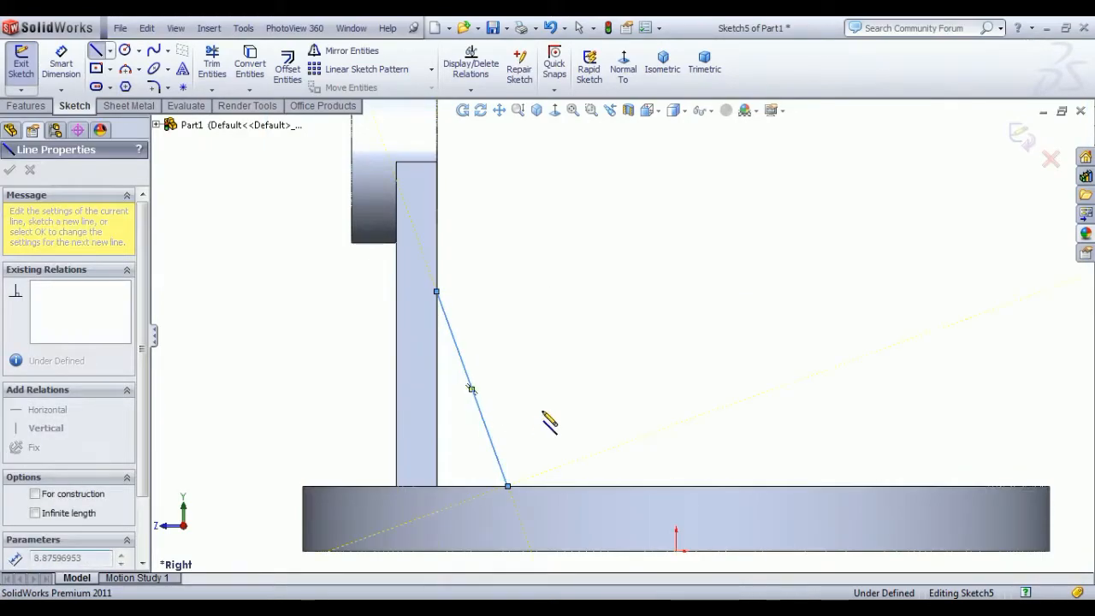
right_click(544, 351)
left_click(557, 359)
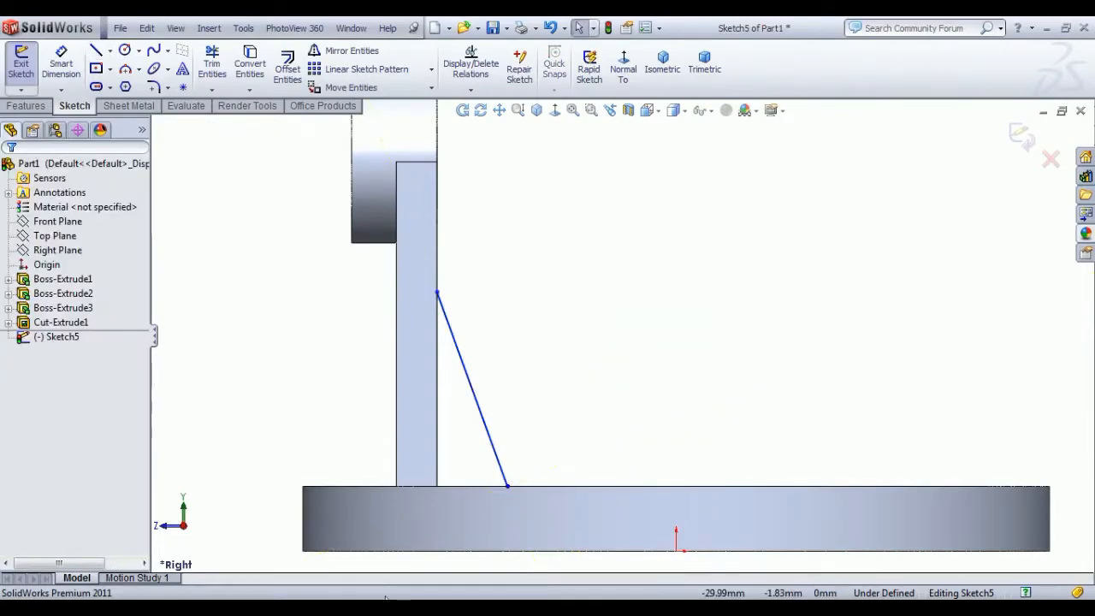
Check the rib's dimensions in the drawing and dimension the line's upper endpoint 20 mm above the base's top face
key("alt+Tab")
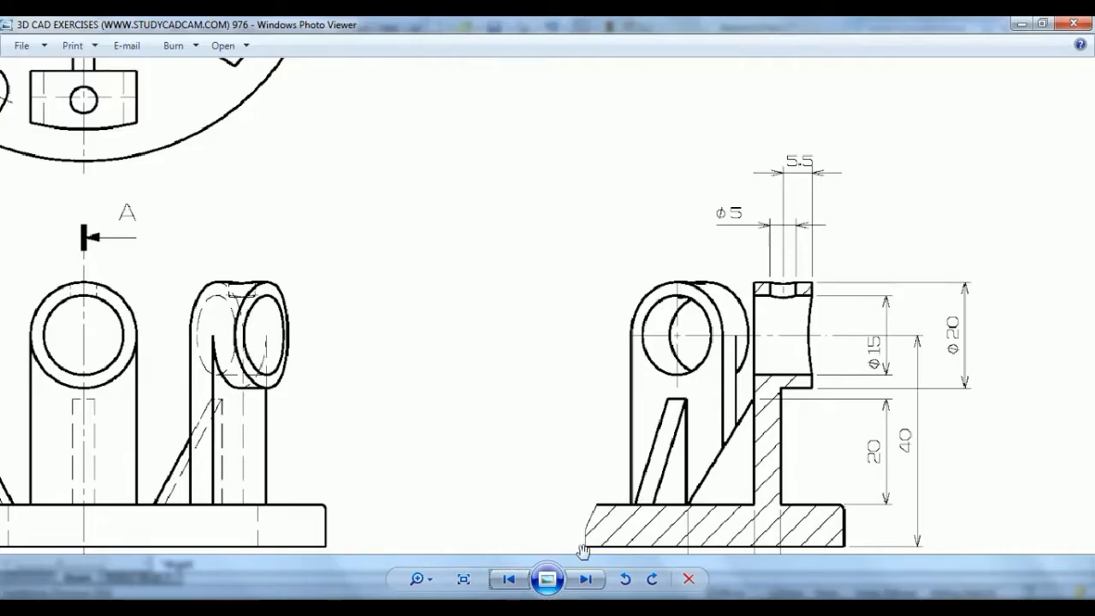
left_click_drag(735, 508, 734, 428)
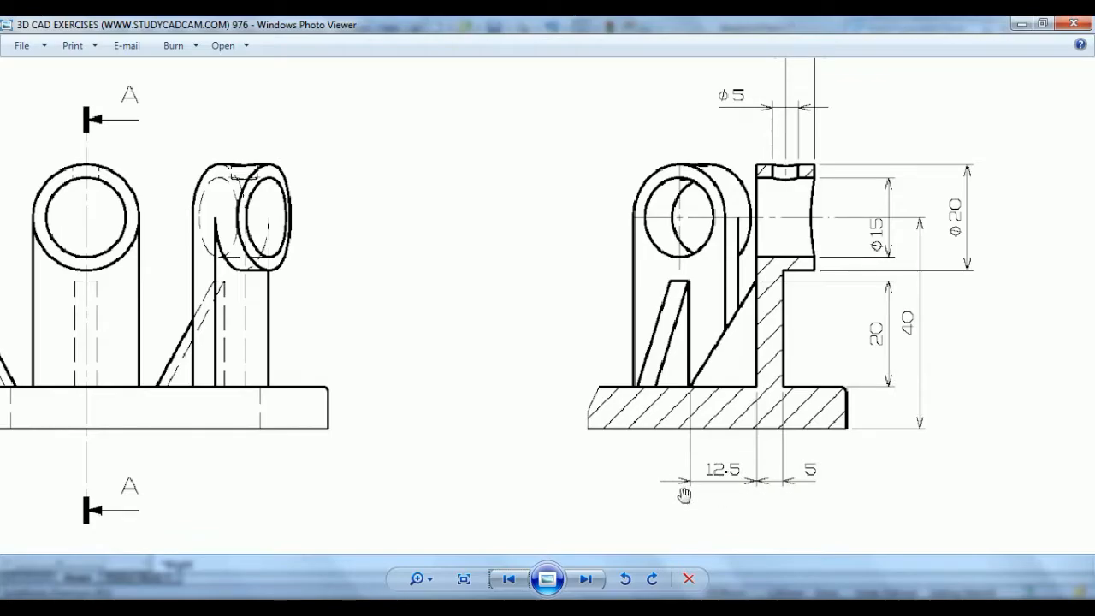
key("alt+Tab")
left_click(61, 65)
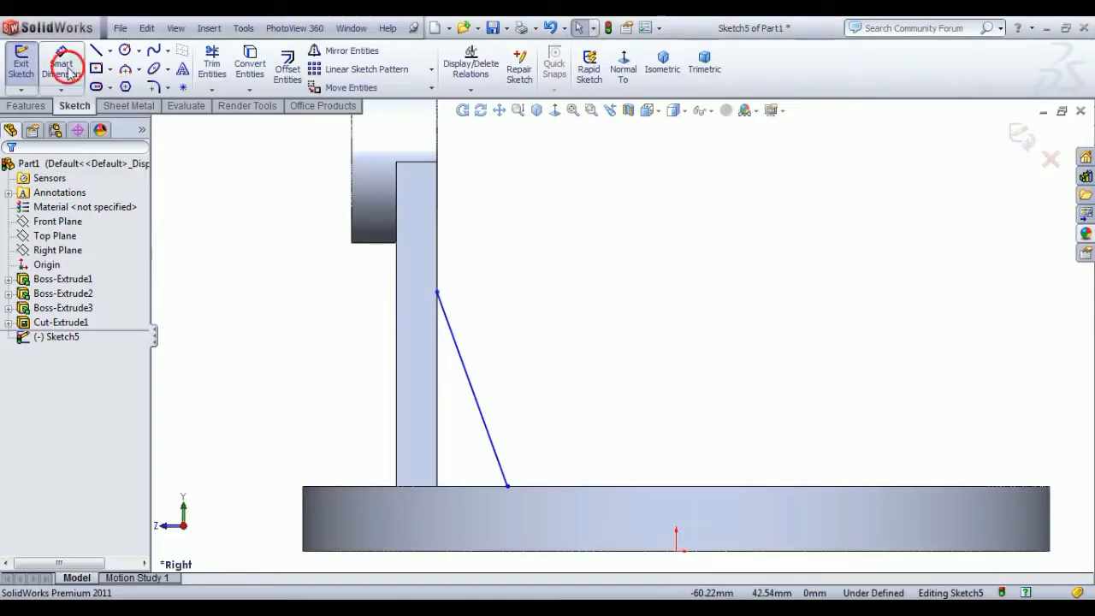
left_click(436, 292)
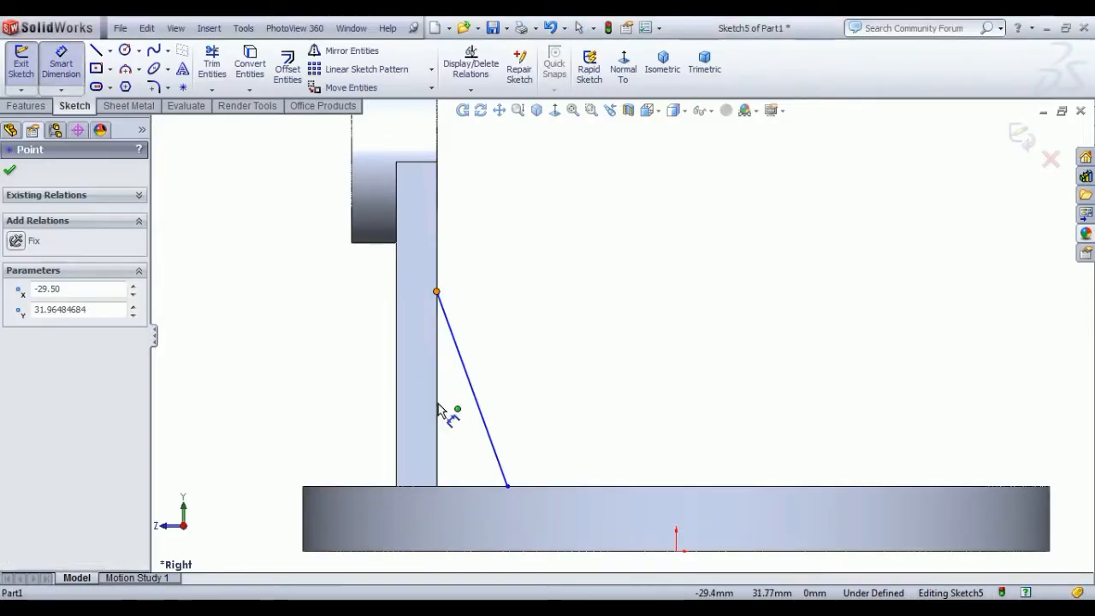
left_click(463, 485)
left_click(377, 442)
type("20")
key("Return")
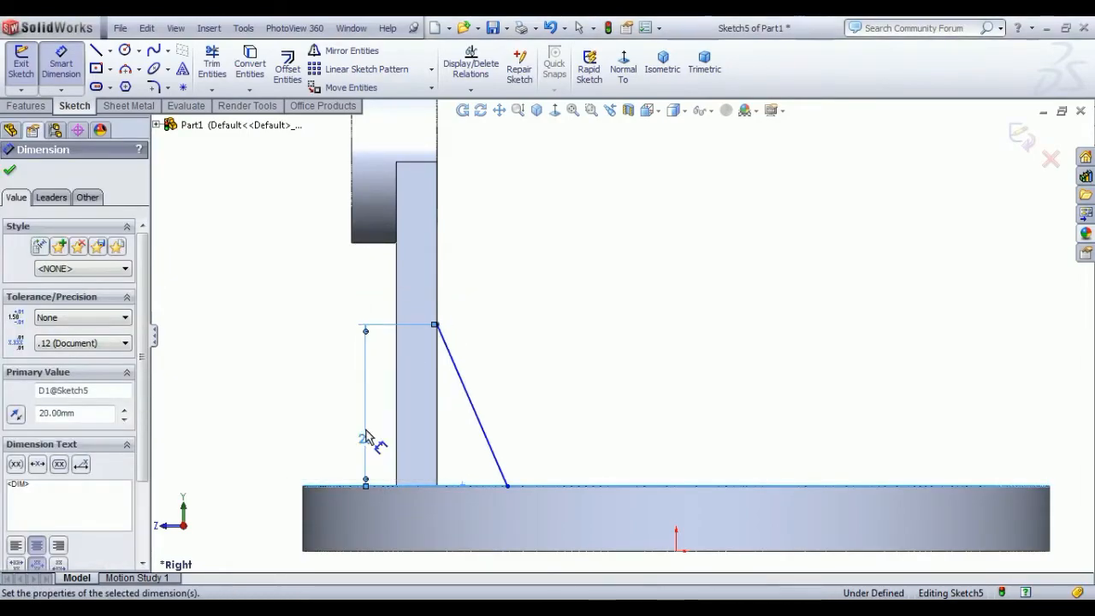
Dimension the horizontal distance from the support plate's inner face to the line's lower endpoint as 12.5 mm
left_click(437, 475)
left_click(508, 486)
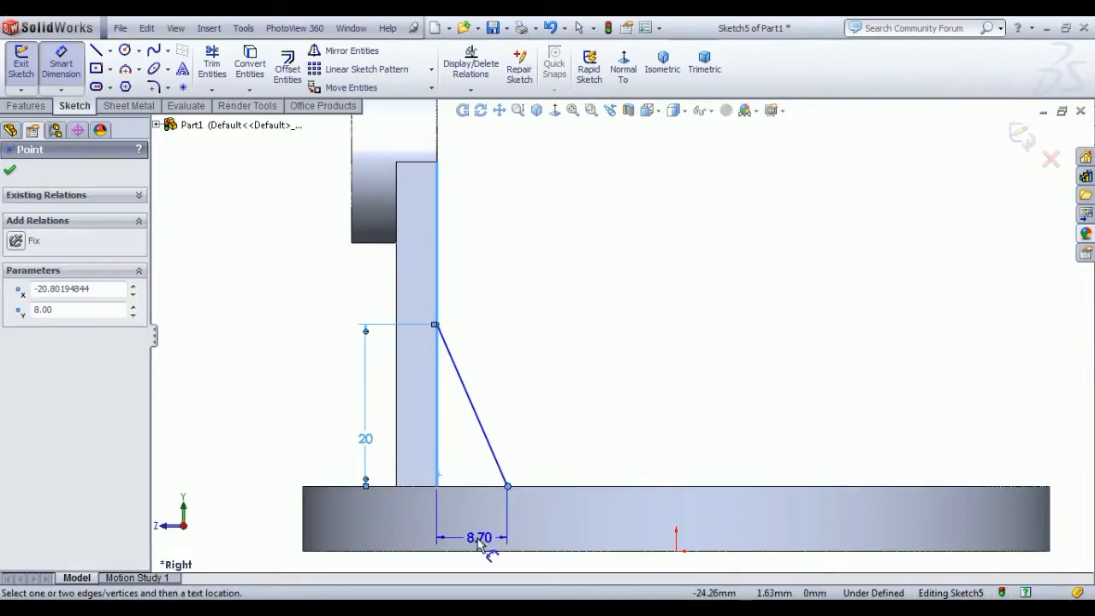
left_click(469, 527)
type("0")
key("BackSpace")
type("1")
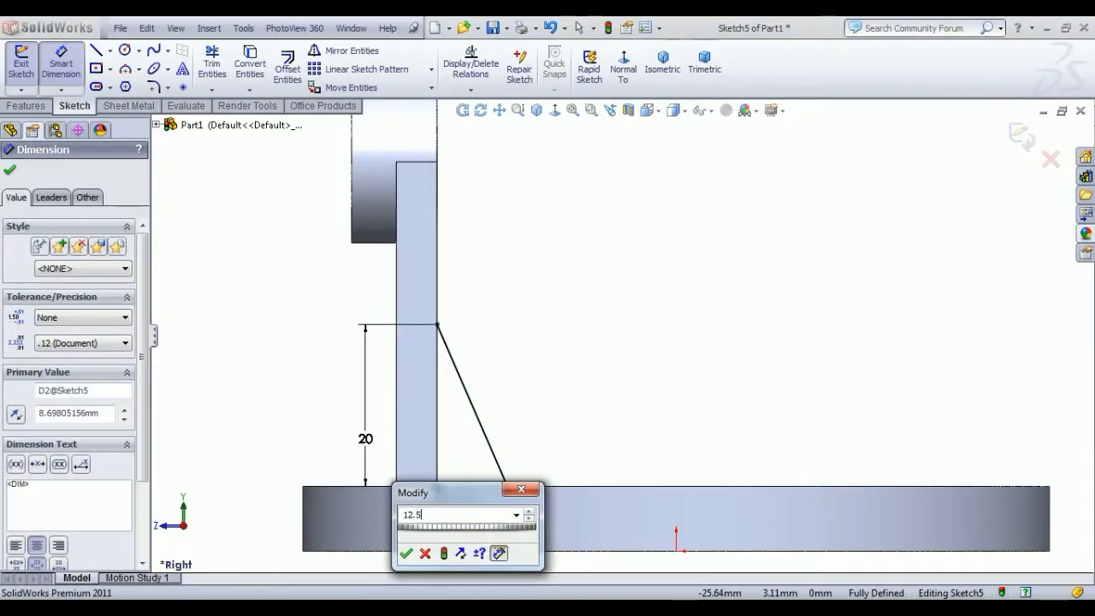
type("2.5")
key("Return")
right_click(680, 342)
left_click(717, 345)
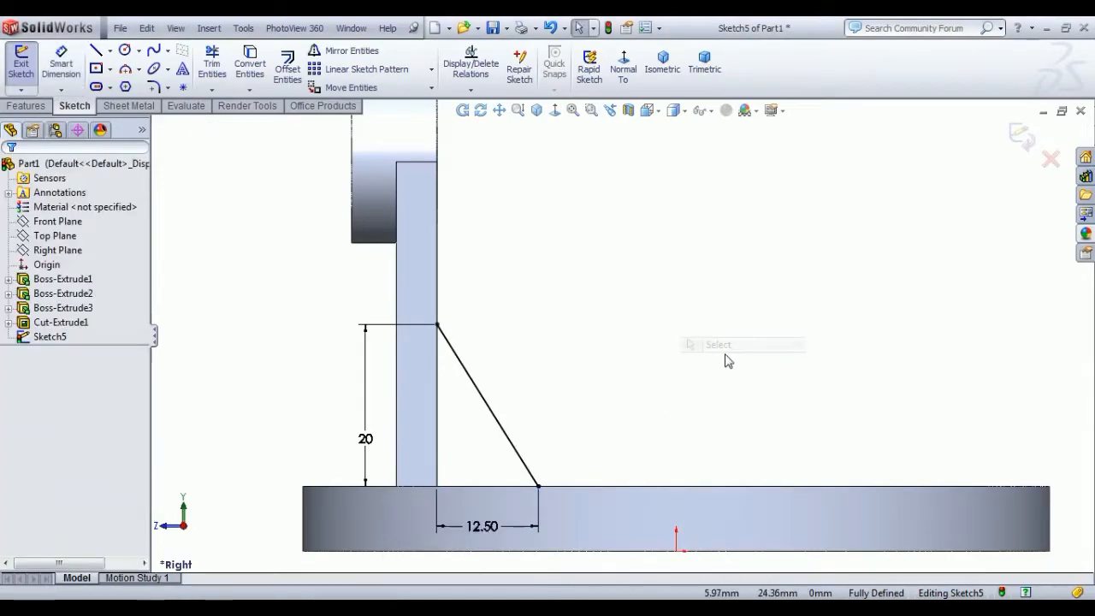
Check the rib's thickness in the drawing and create a 4 mm thick rib from the sloping line
left_click(20, 65)
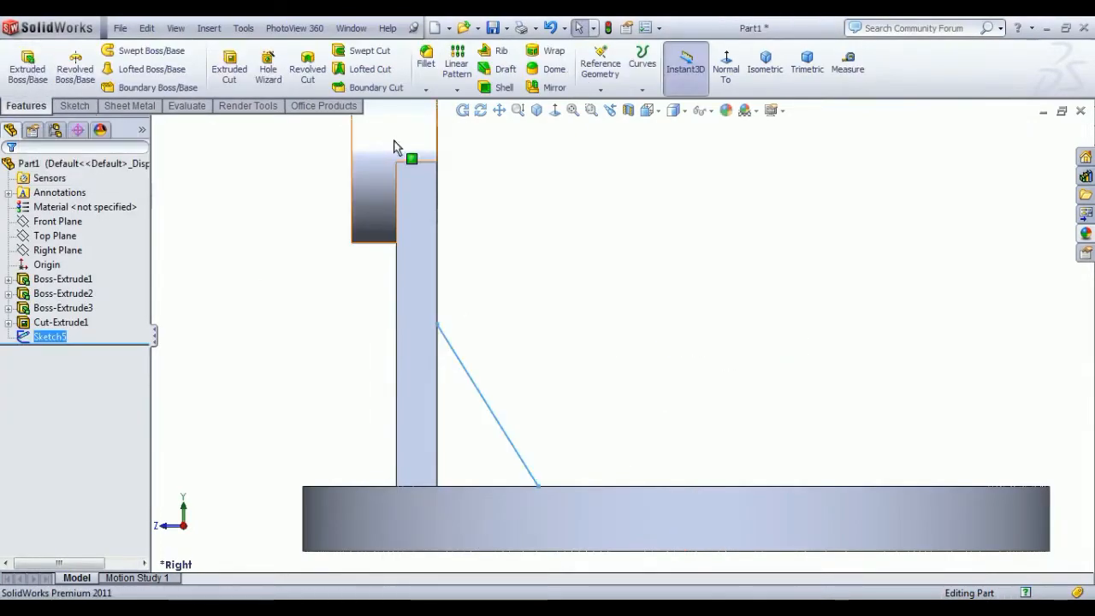
left_click(486, 51)
mouse_move(673, 315)
middle_mouse_down()
mouse_move(648, 373)
mouse_move(526, 384)
mouse_move(654, 399)
mouse_move(681, 425)
mouse_move(659, 293)
middle_mouse_up()
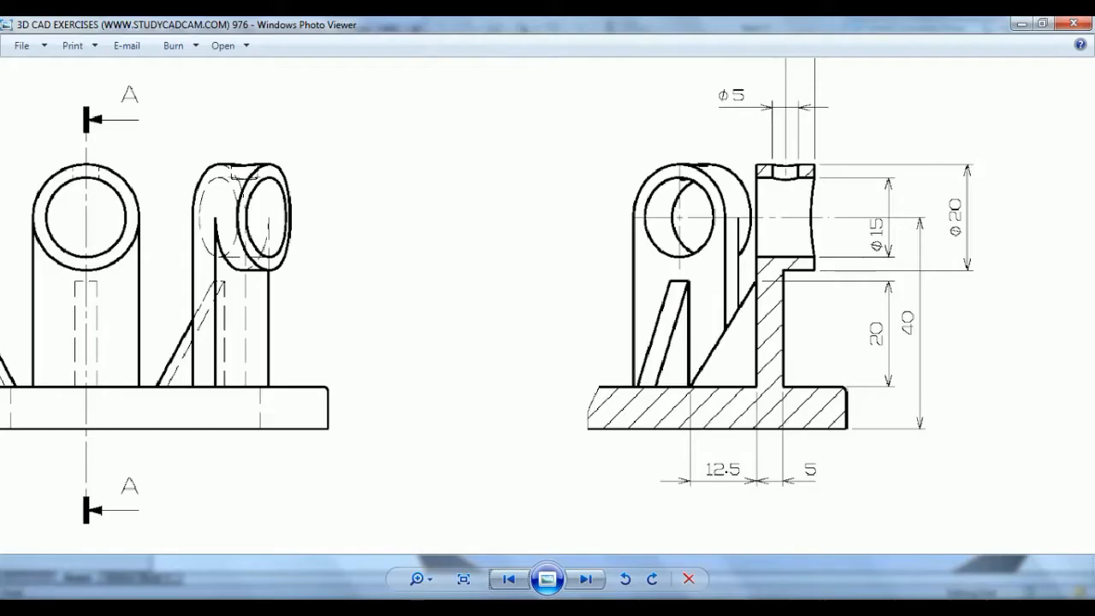
scroll(354, 434, "up", 2)
scroll(354, 434, "down", 4)
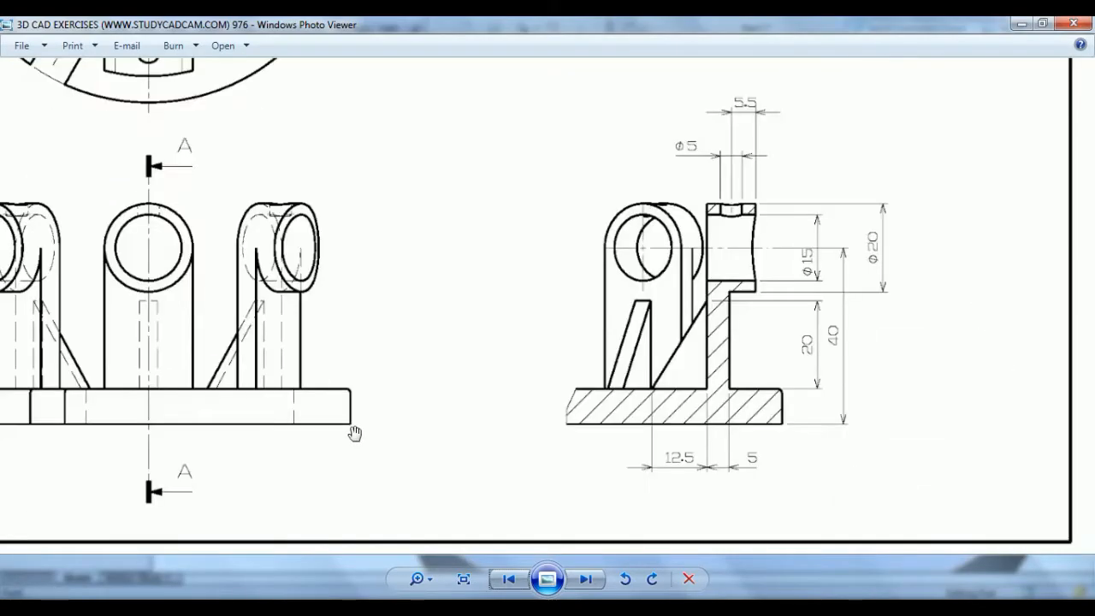
scroll(457, 281, "up", 3)
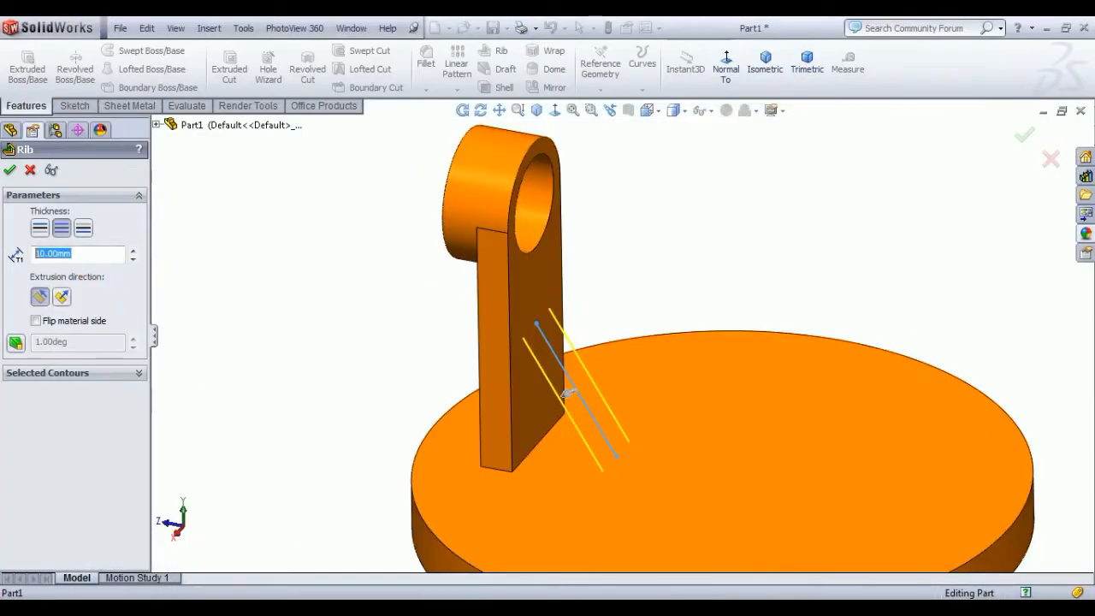
type("4")
key("Return")
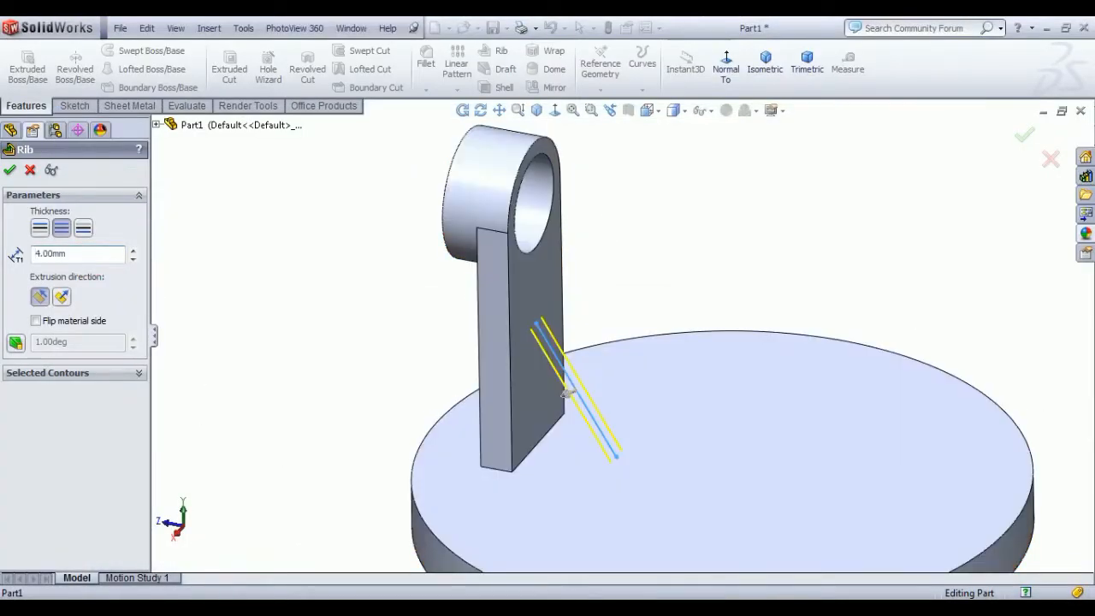
key("Return")
middle_click_drag(477, 345, 428, 369)
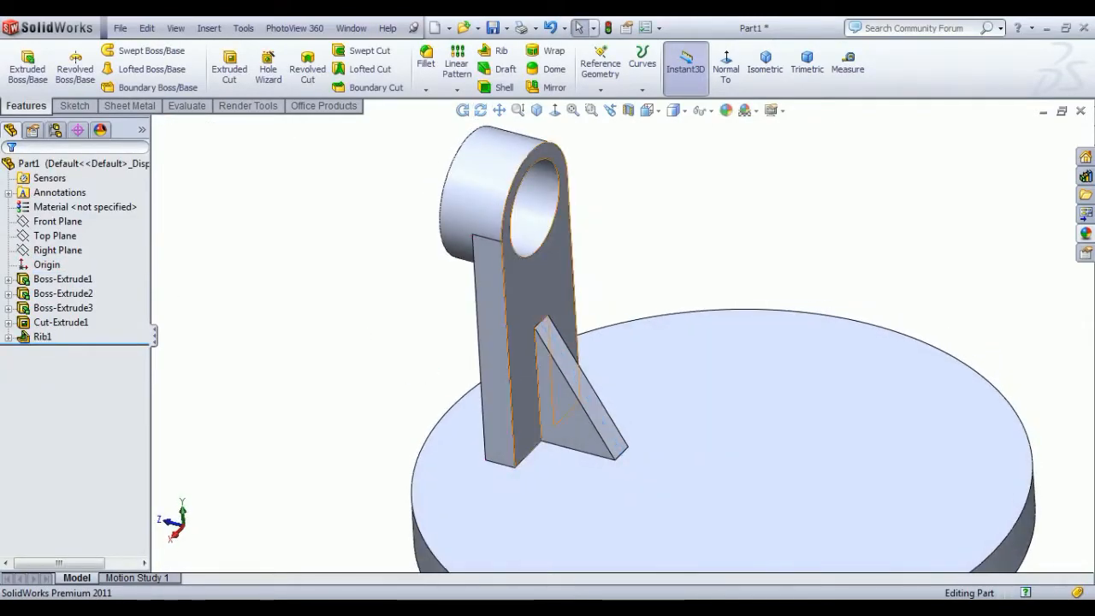
Sketch a circle of about 3.3 mm radius on the Top Plane, centred over the ring as seen from above
left_click(775, 68)
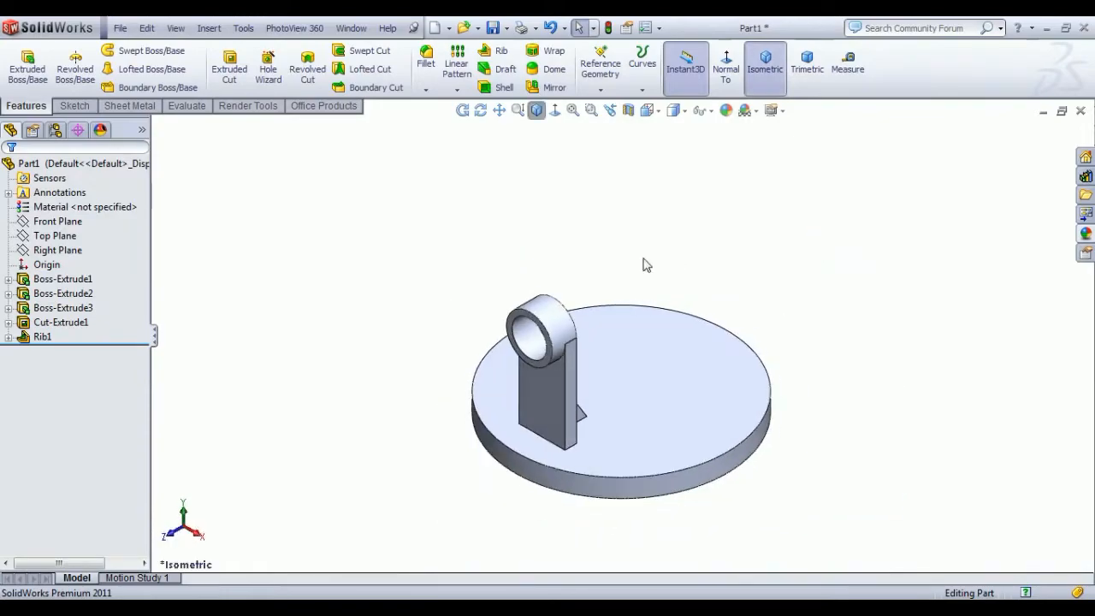
left_click(55, 236)
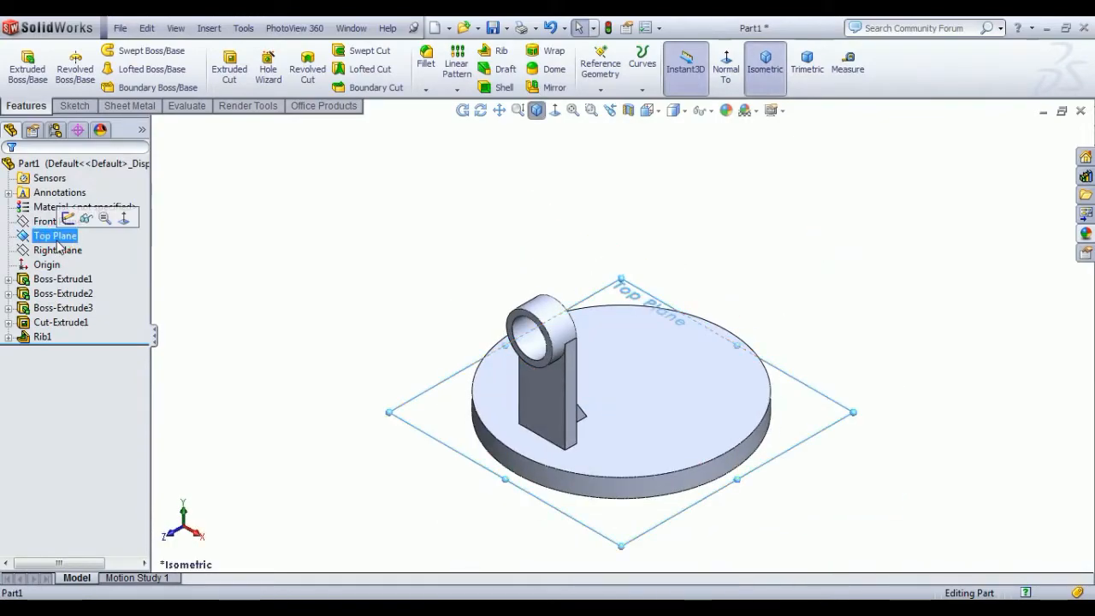
left_click(68, 220)
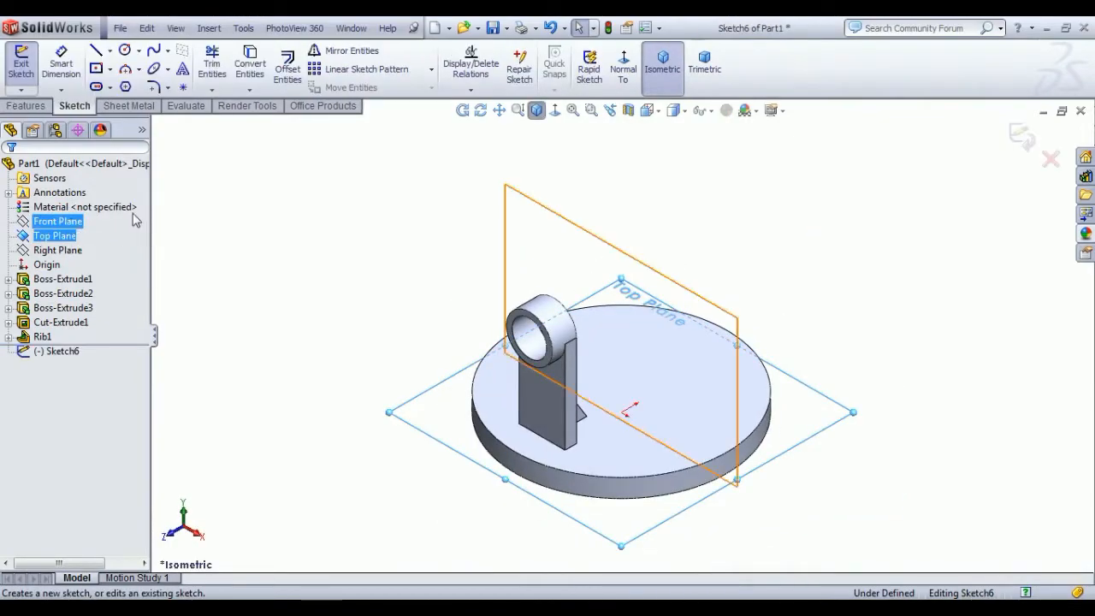
left_click(628, 73)
scroll(632, 517, "down", 2)
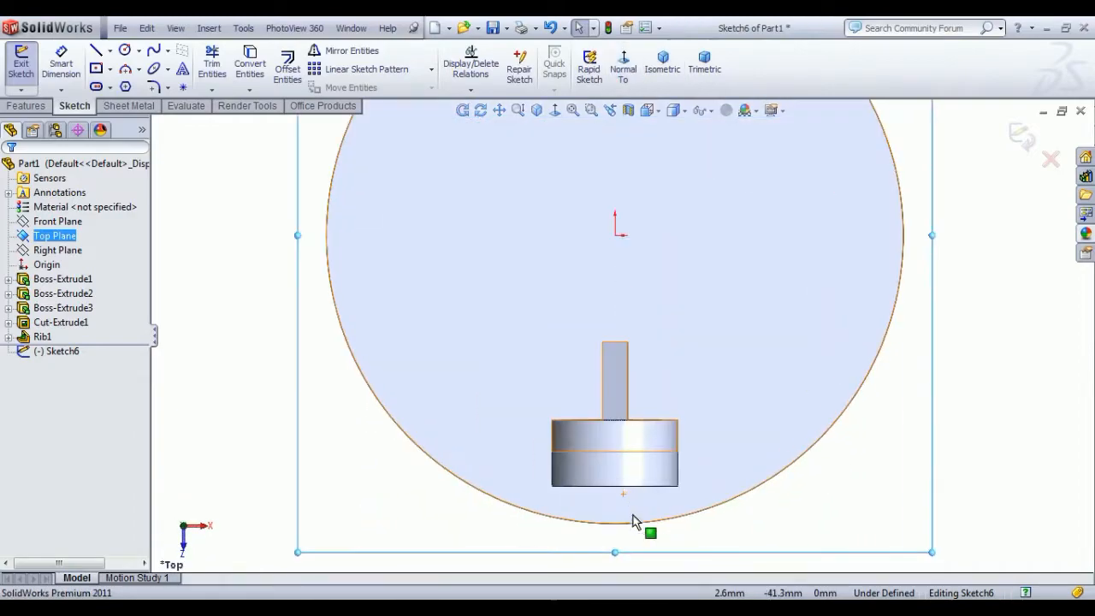
scroll(636, 517, "up", 2)
scroll(636, 503, "down", 2)
left_click(124, 52)
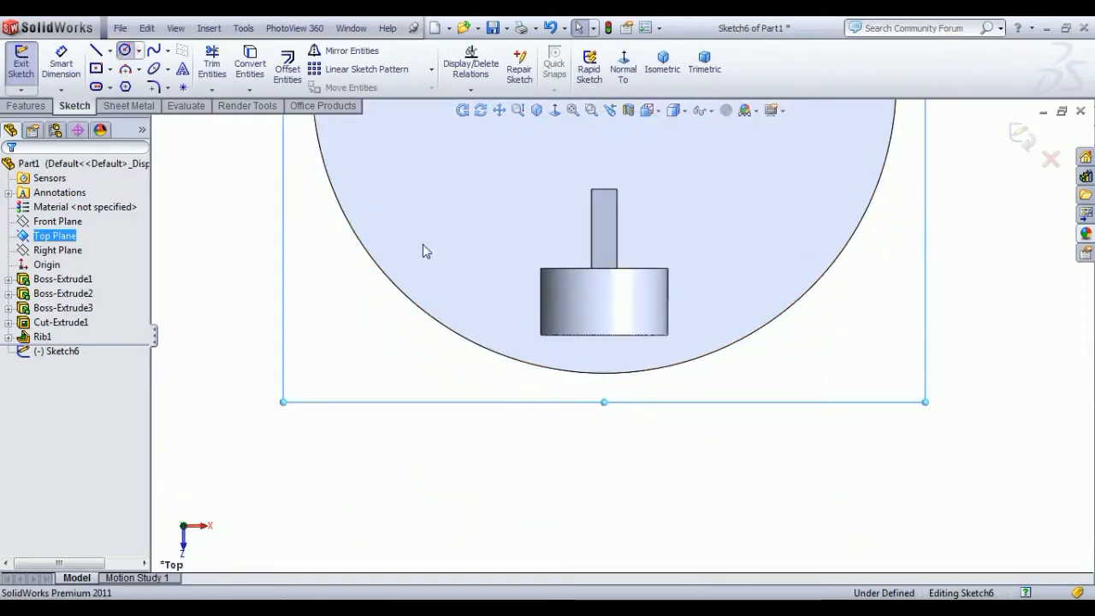
left_click(604, 306)
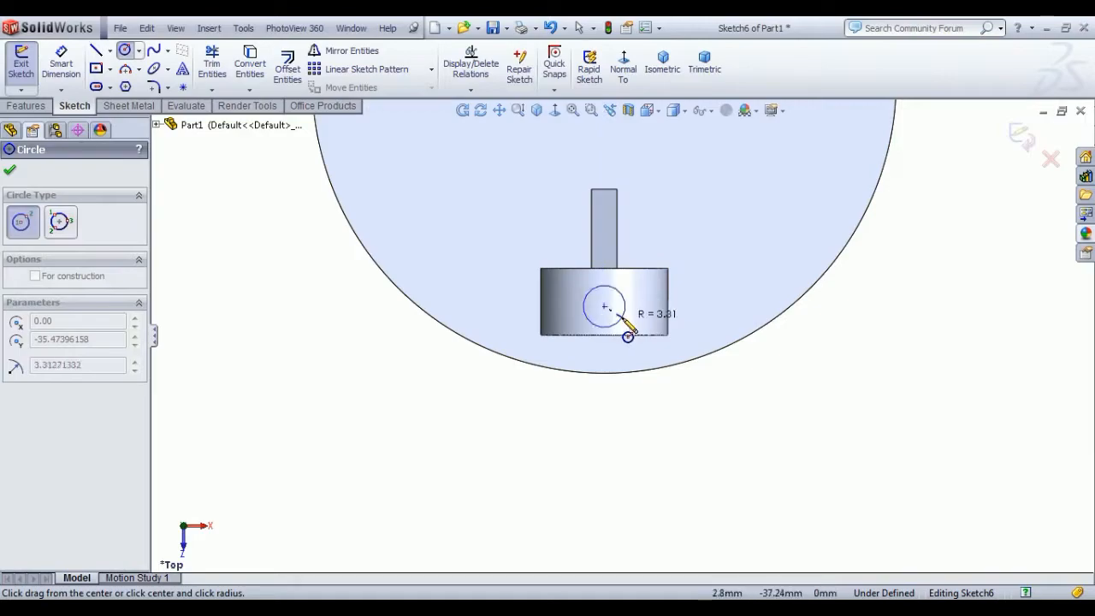
left_click(619, 320)
right_click(582, 195)
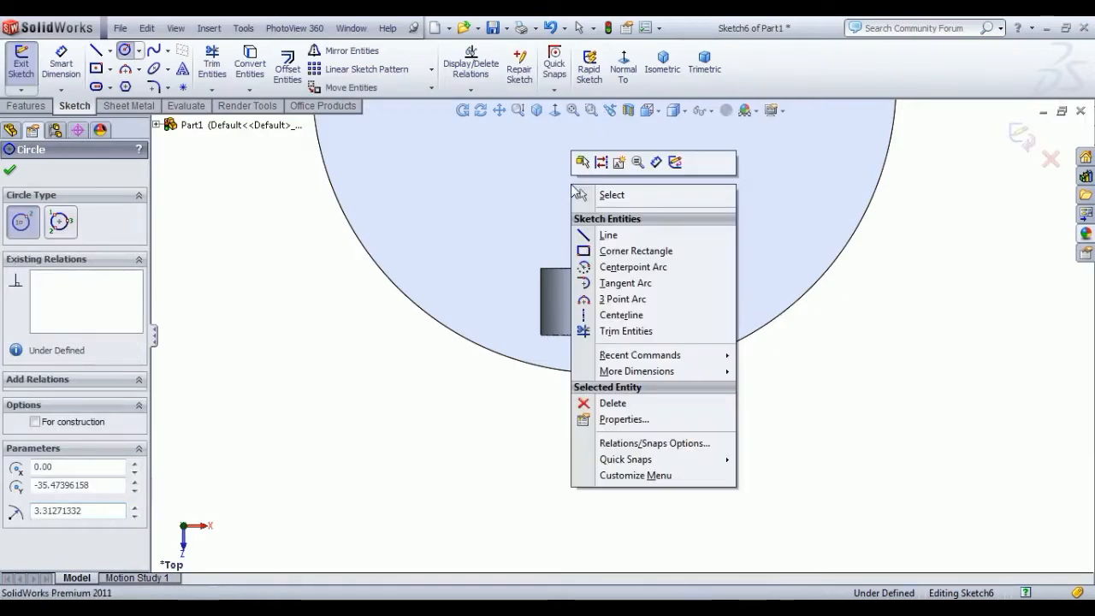
left_click(608, 193)
Add a vertical relation between the origin and the small circle's centre
scroll(626, 241, "up", 2)
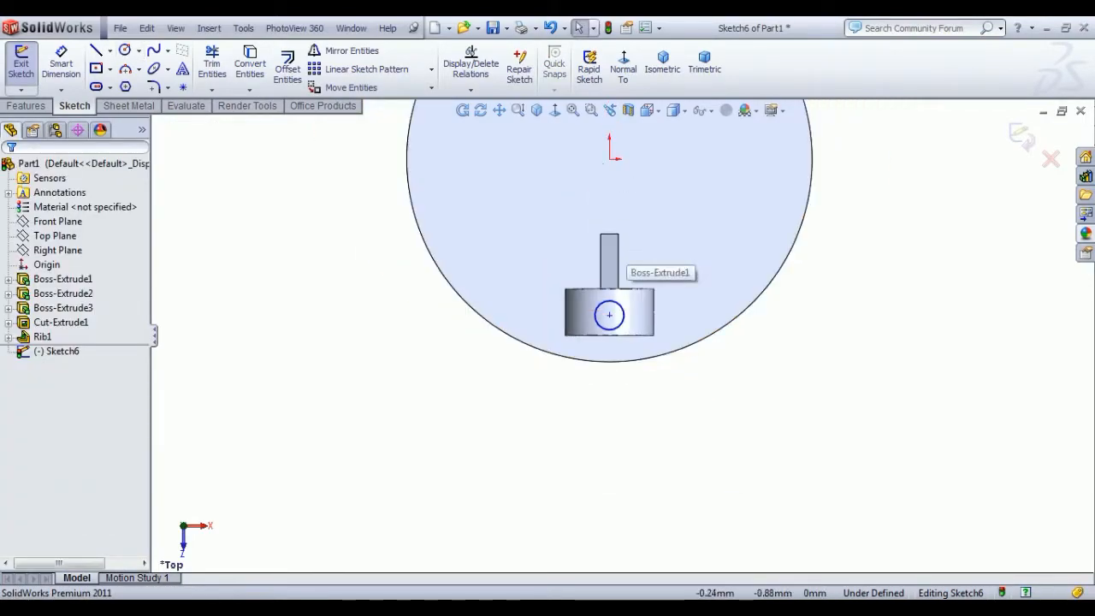
left_click(610, 159)
left_click(609, 317, "ctrl")
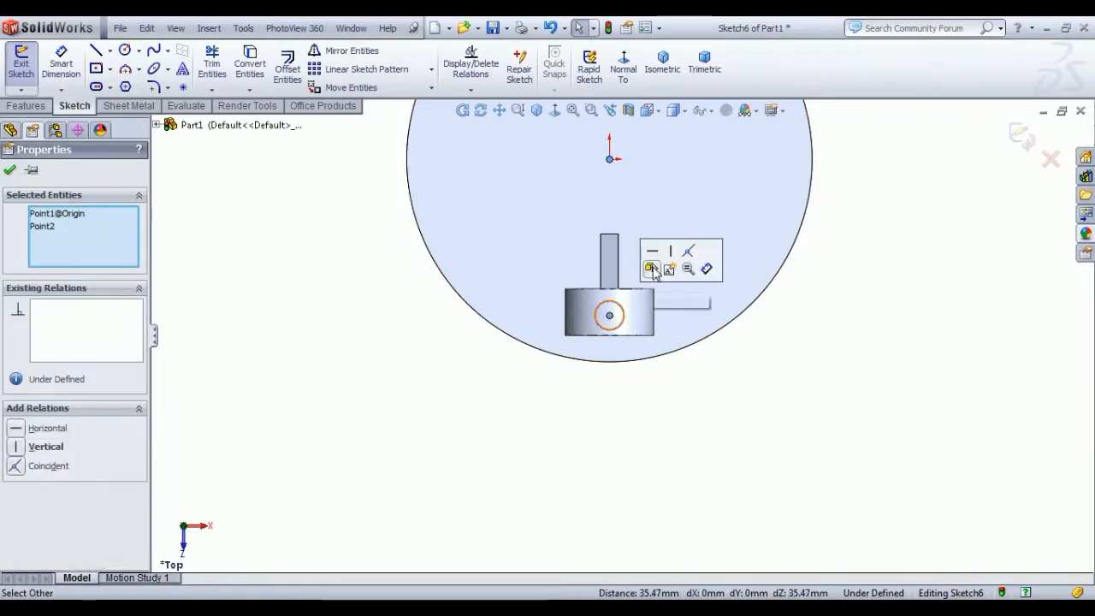
left_click(668, 259)
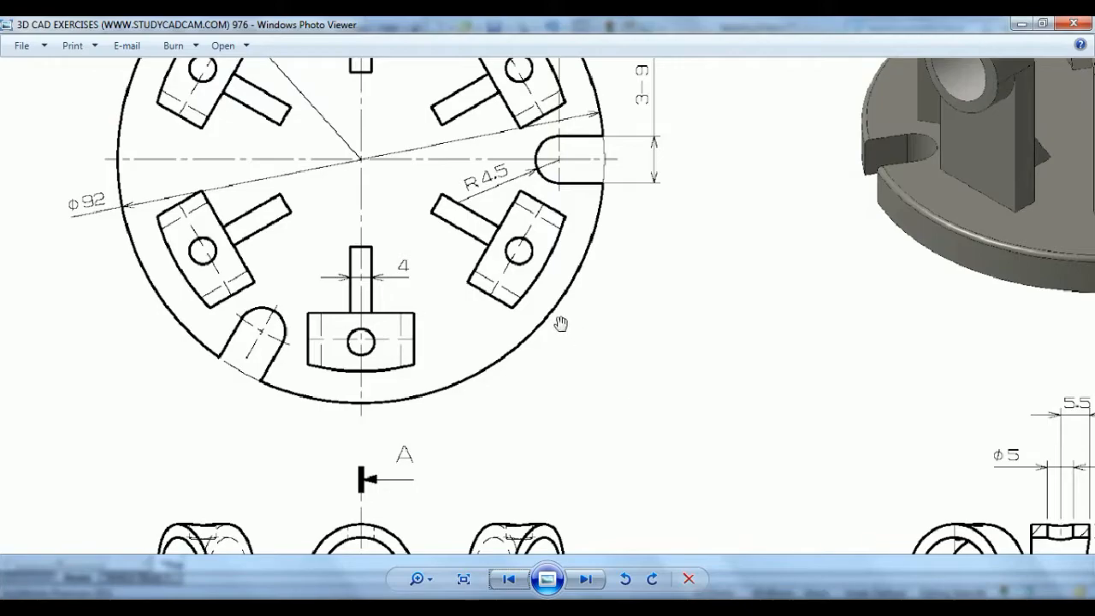
Check the small hole's size in the drawing and dimension the circle's diameter as 5 mm
scroll(583, 339, "down", 5)
scroll(836, 359, "up", 4)
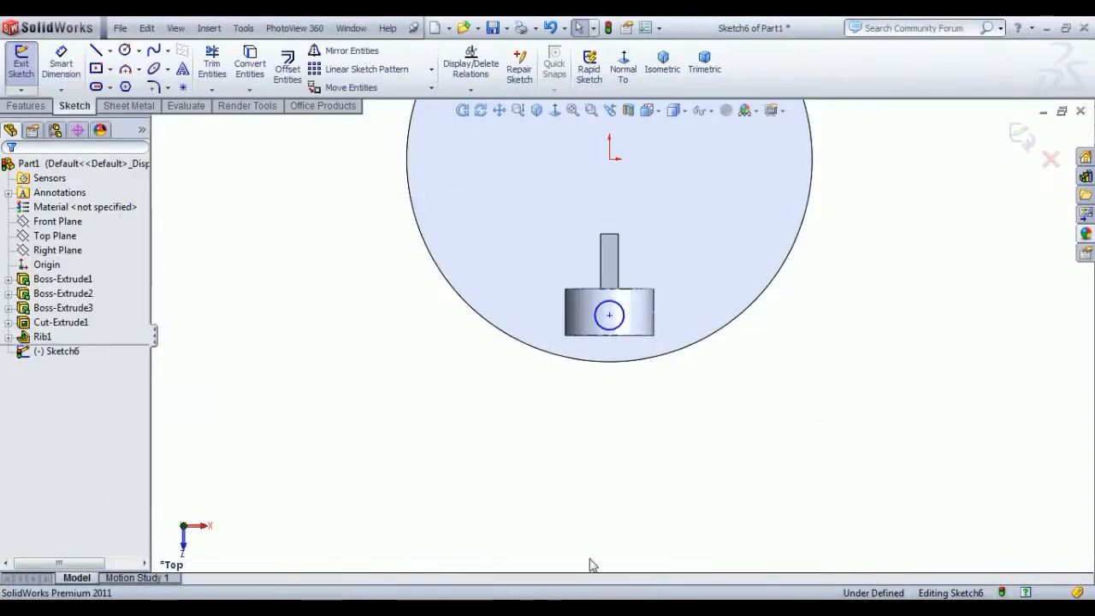
left_click(56, 70)
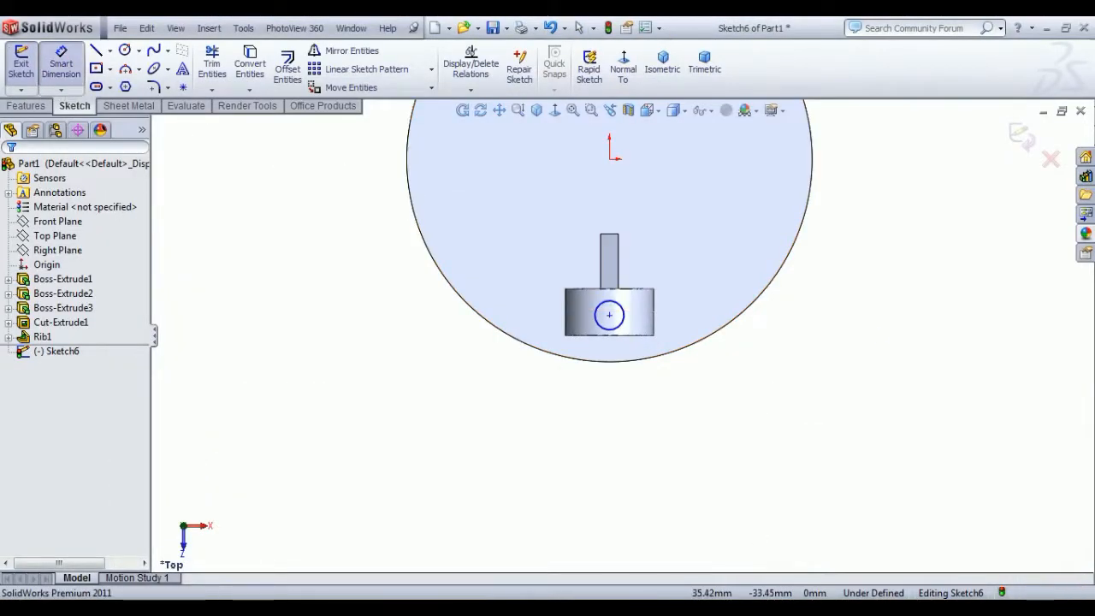
left_click(624, 316)
left_click(657, 246)
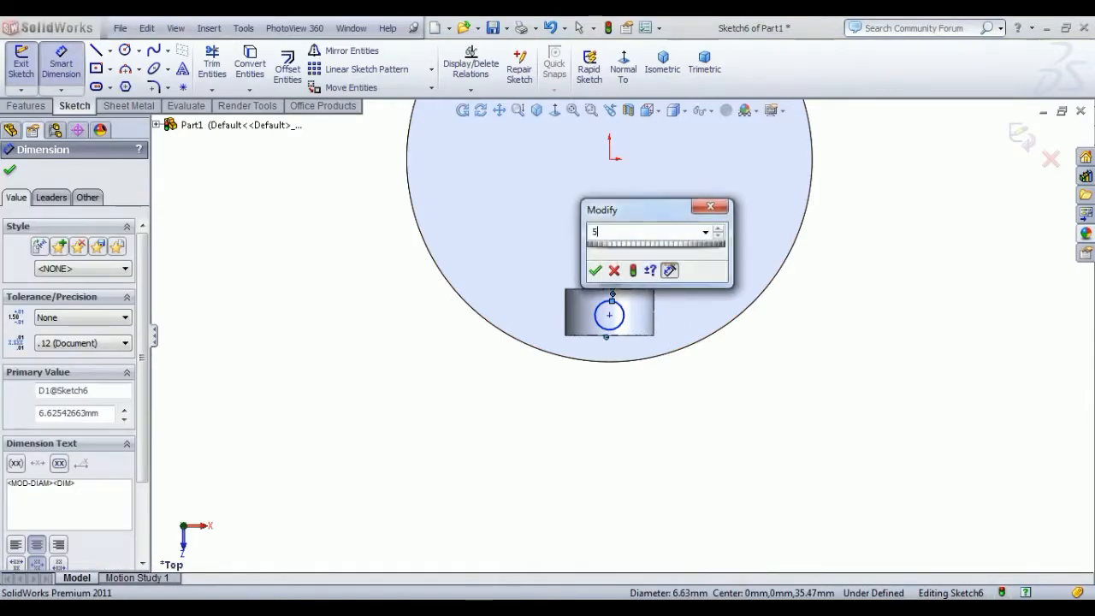
type("5")
key("Return")
scroll(629, 348, "down", 2)
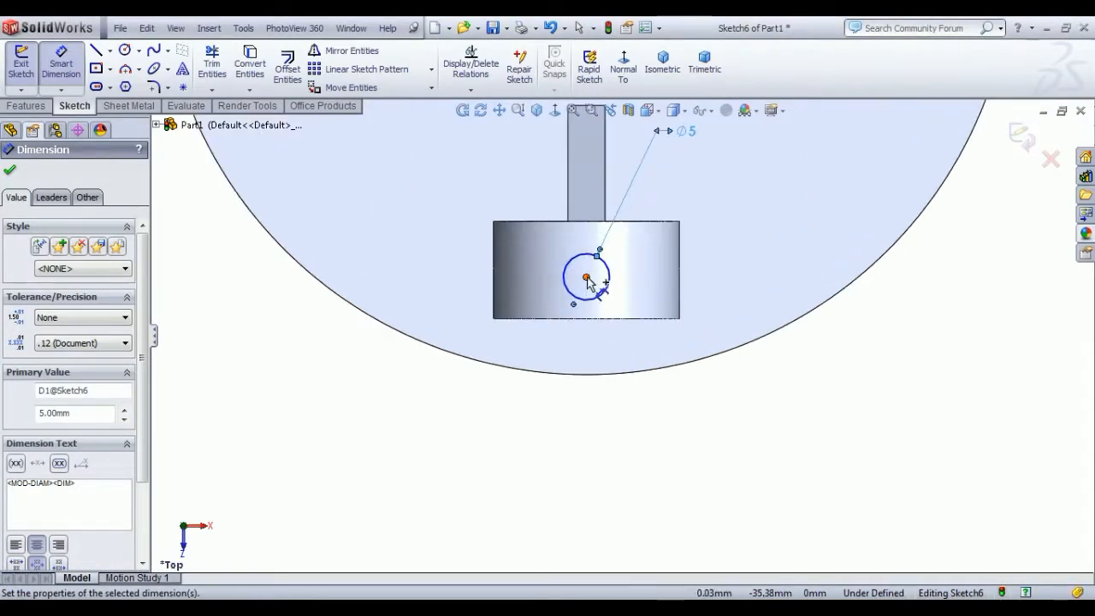
Dimension the small circle's centre 5.5 mm from the ring's outer end face and close the sketch
left_click(586, 277)
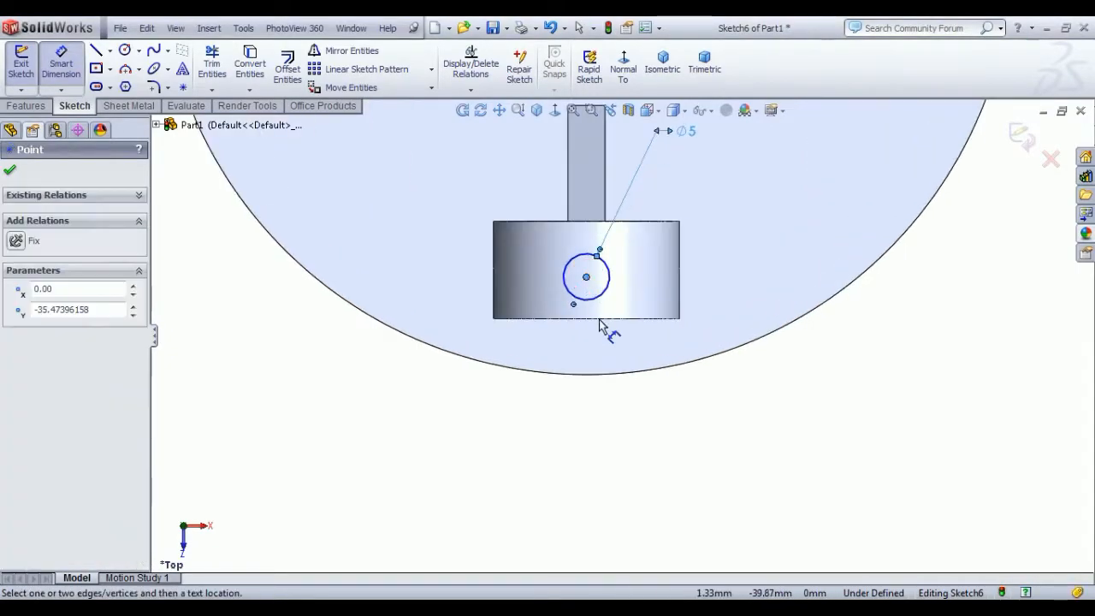
left_click(681, 319)
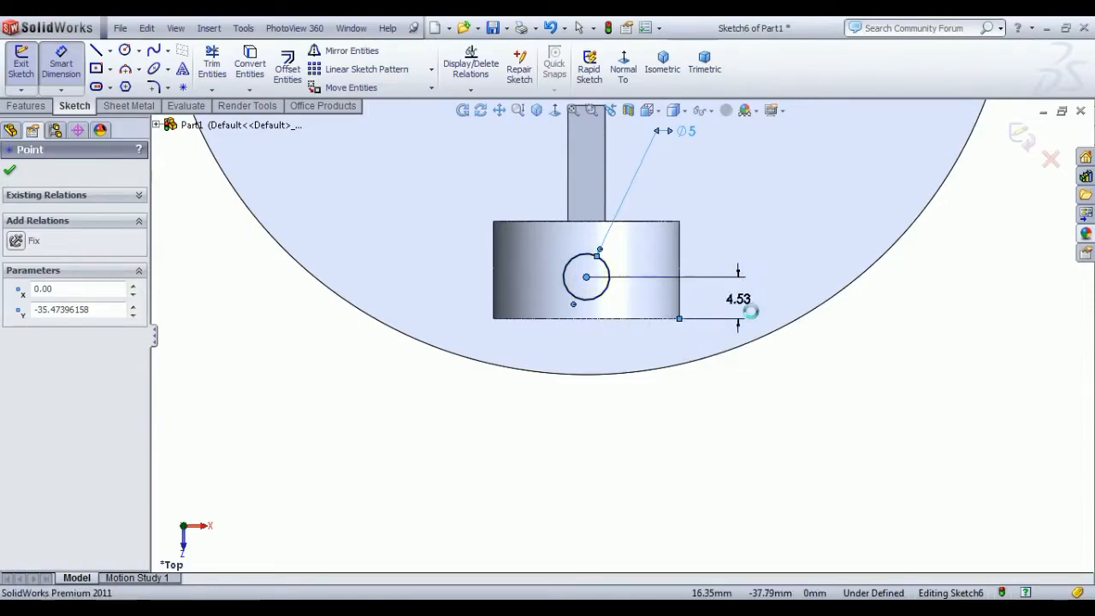
left_click(738, 272)
type("5")
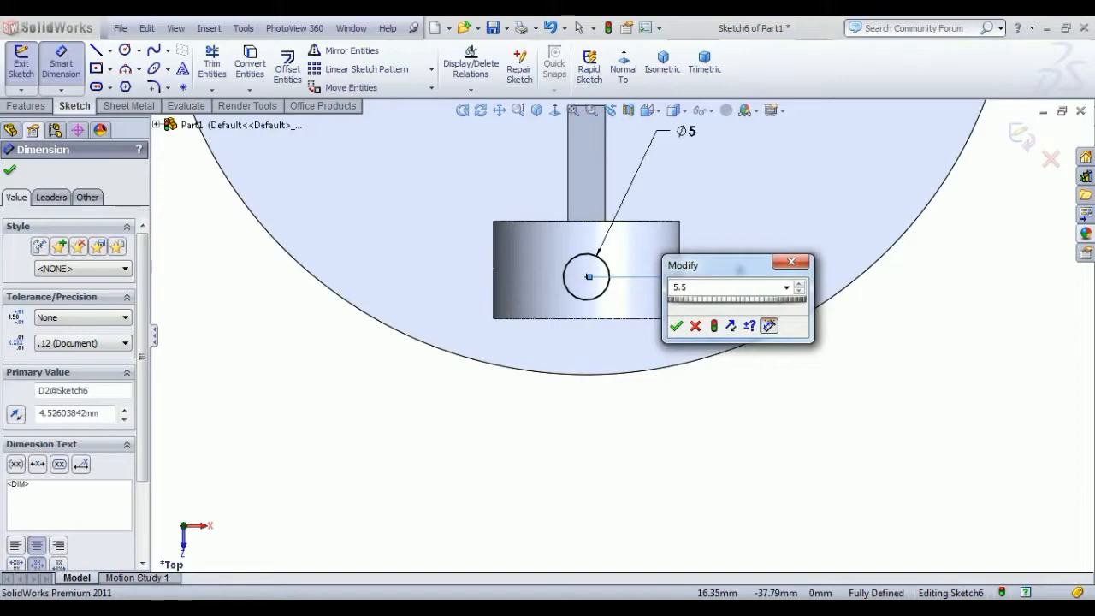
type(".5")
key("Return")
right_click(787, 207)
left_click(809, 212)
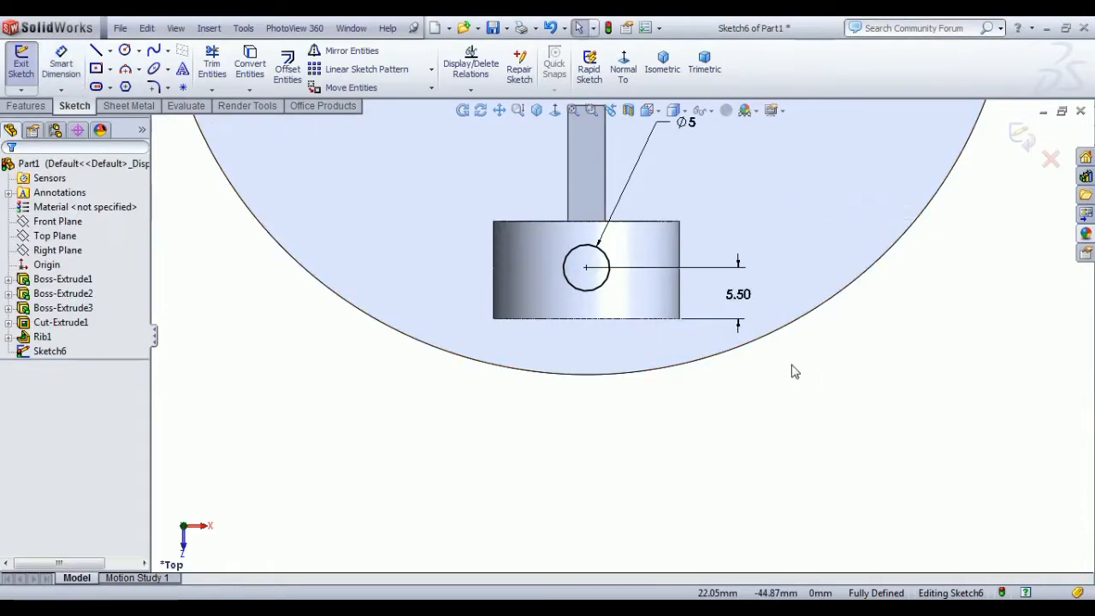
scroll(793, 366, "up", 5)
middle_click_drag(596, 441, 608, 349)
left_click(27, 76)
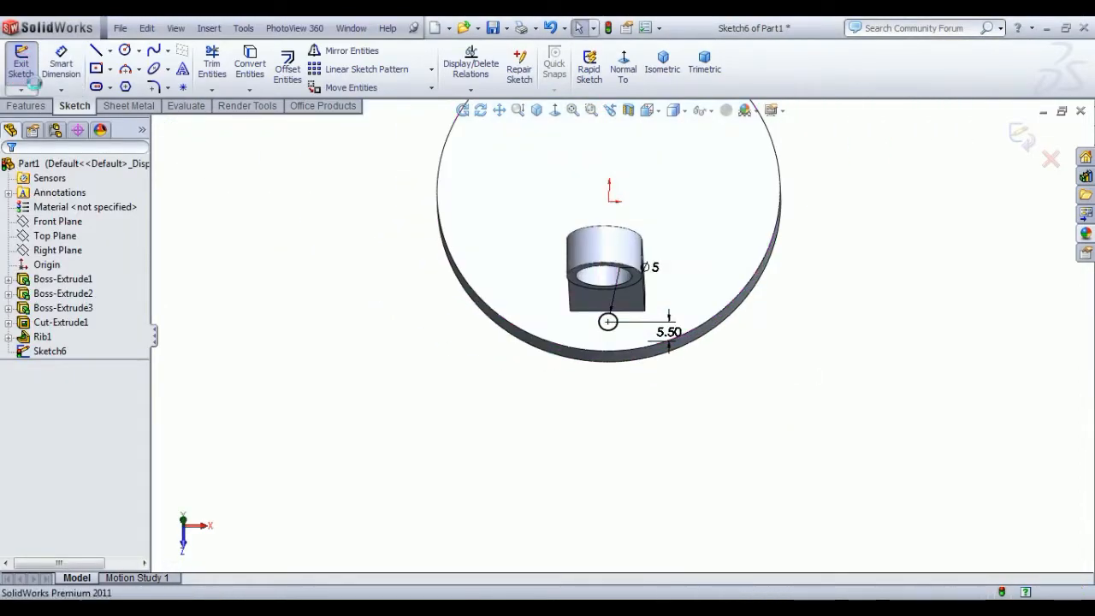
left_click(770, 72)
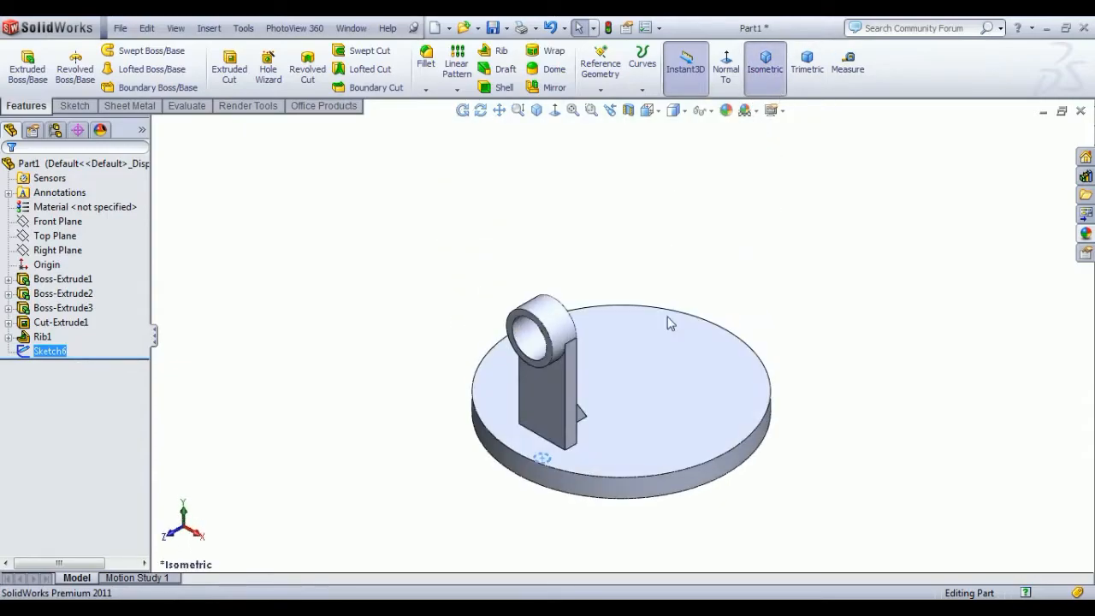
scroll(569, 419, "down", 1)
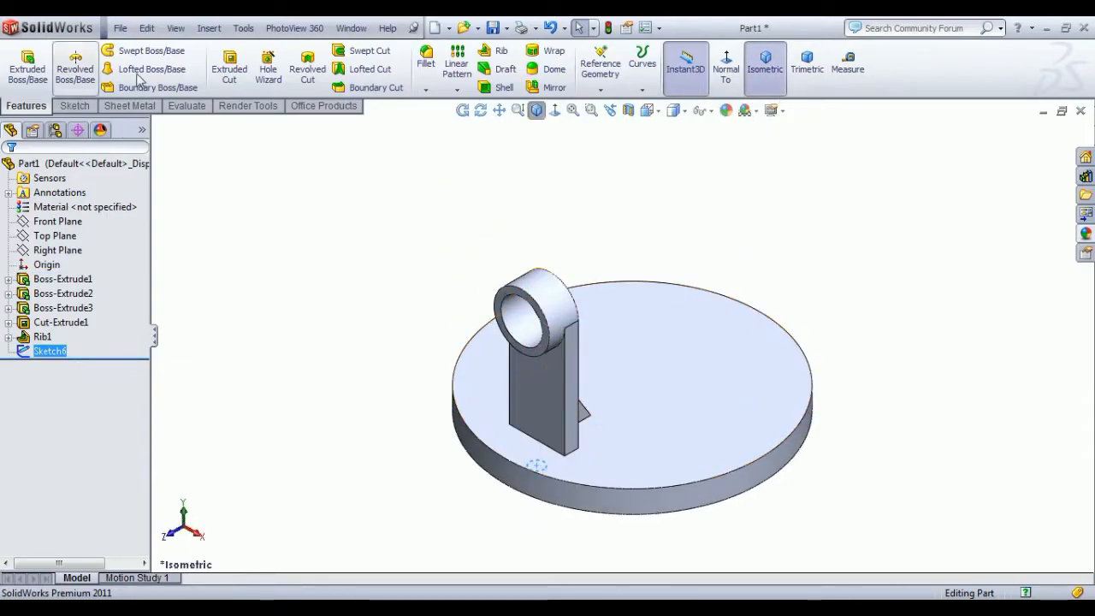
left_click(229, 65)
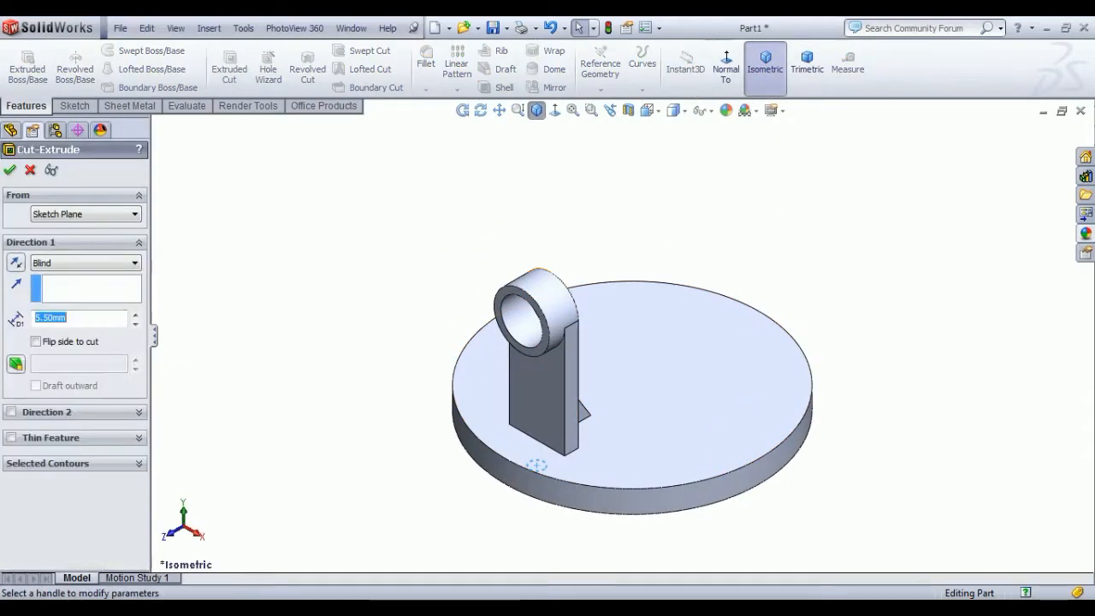
left_click(53, 263)
left_click(60, 283)
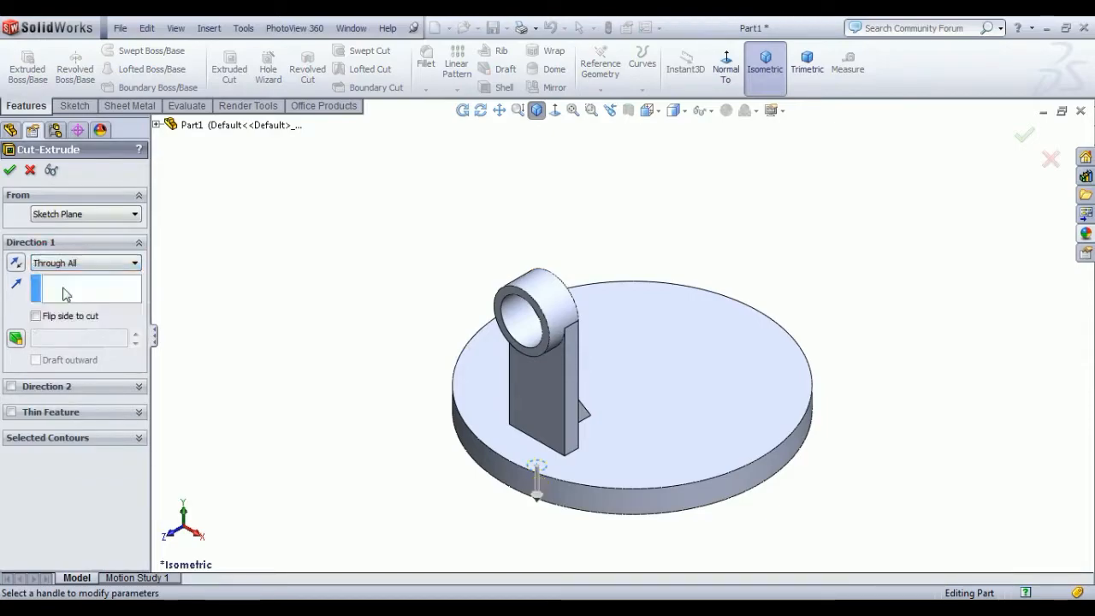
left_click(16, 265)
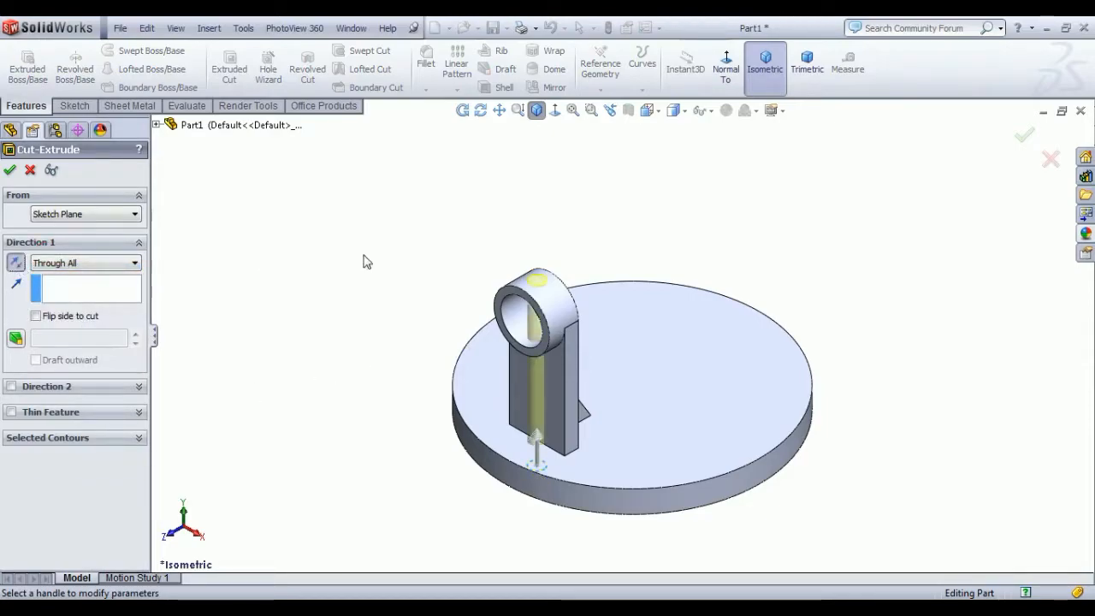
left_click(49, 215)
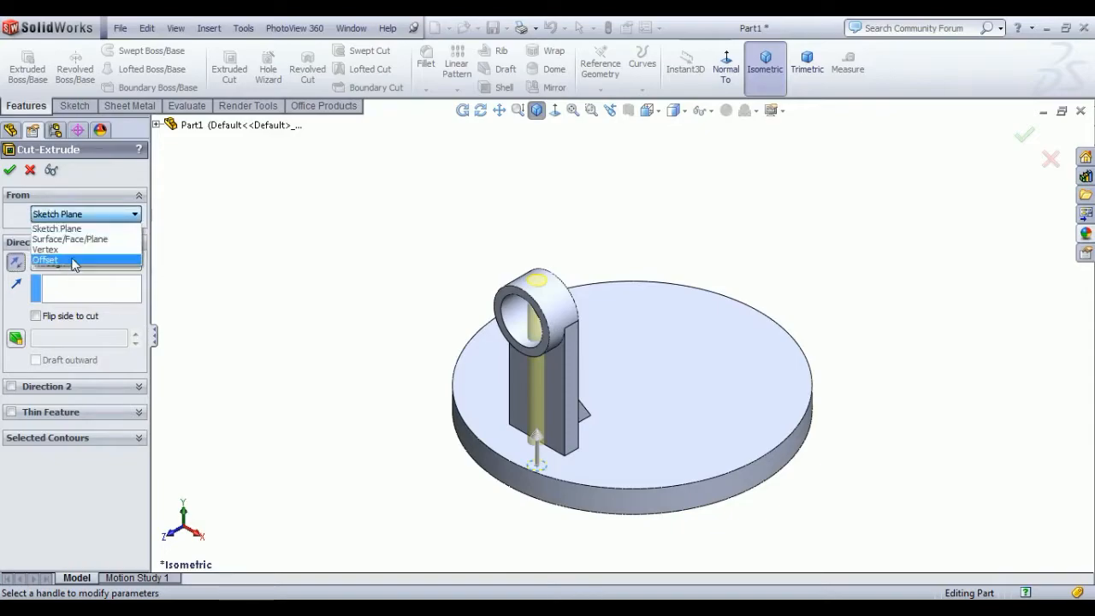
left_click(64, 271)
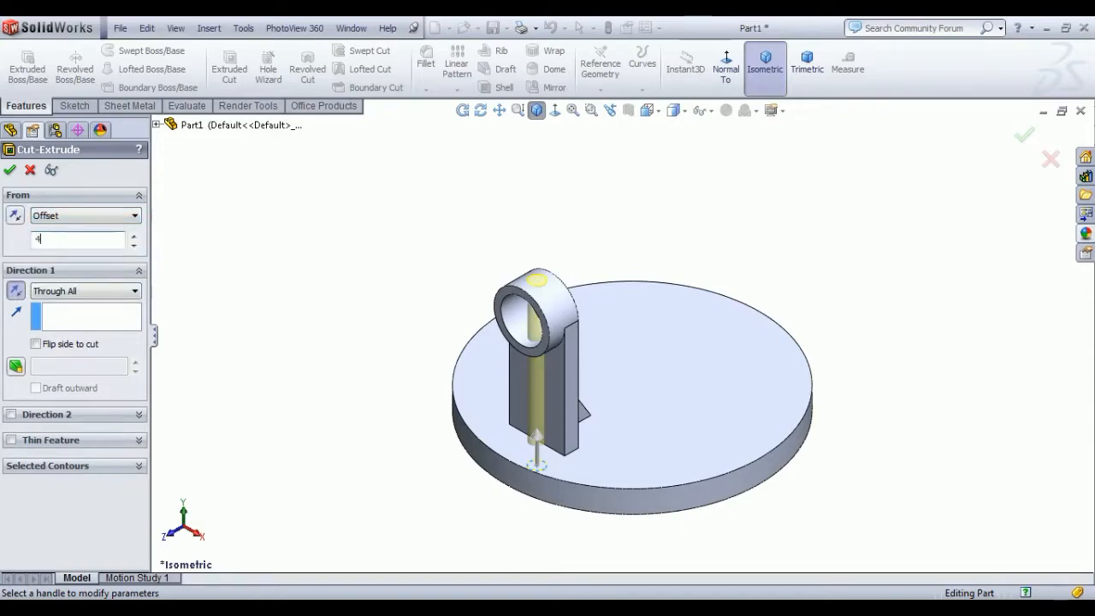
middle_click_drag(363, 393, 393, 382)
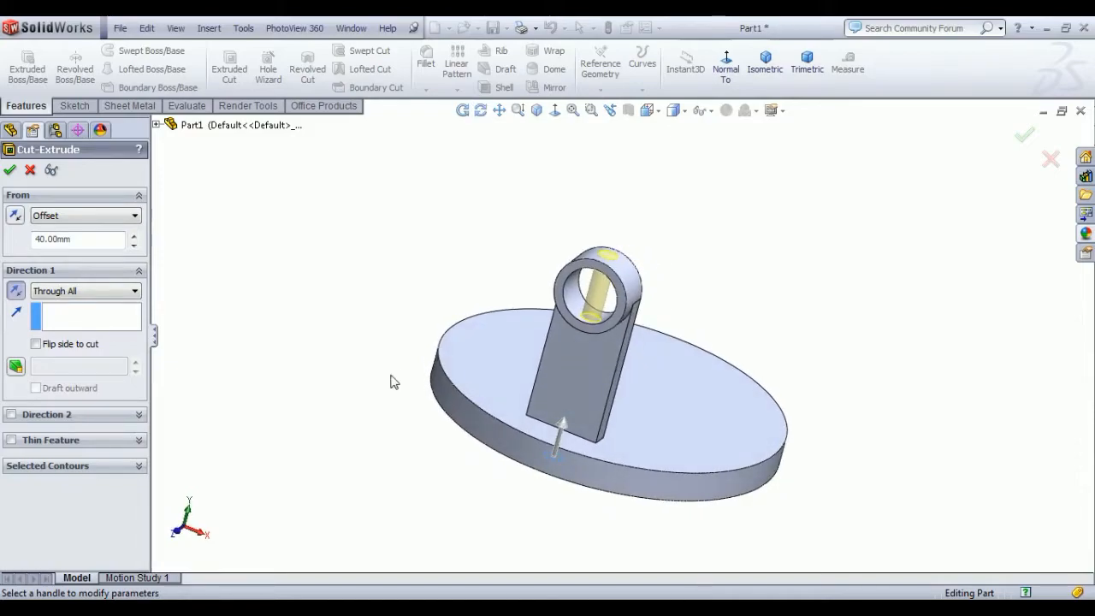
scroll(589, 303, "down", 3)
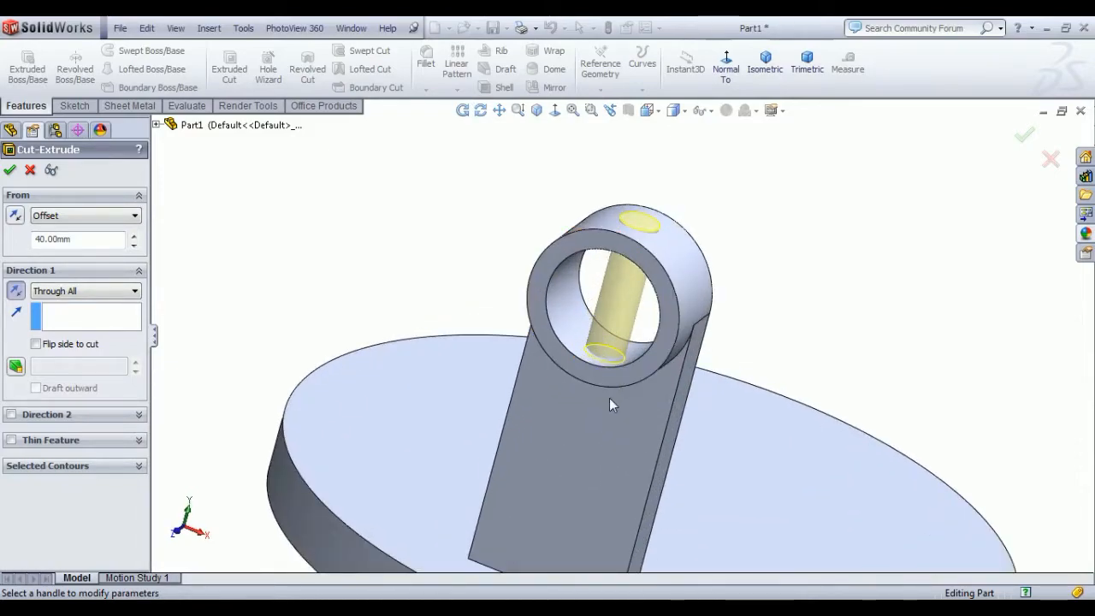
scroll(609, 405, "up", 1)
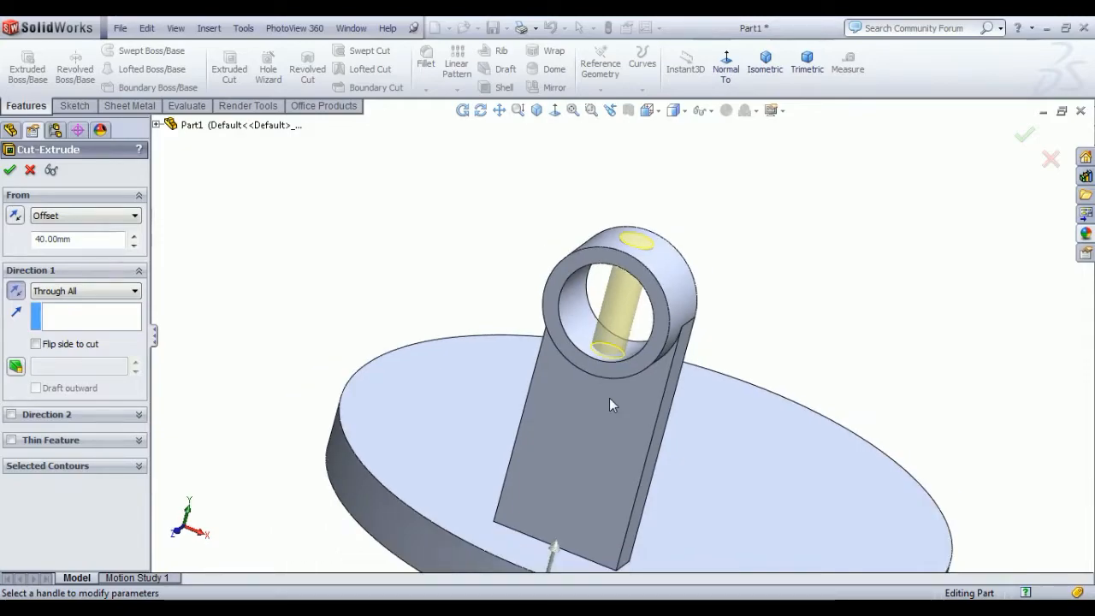
scroll(610, 404, "up", 1)
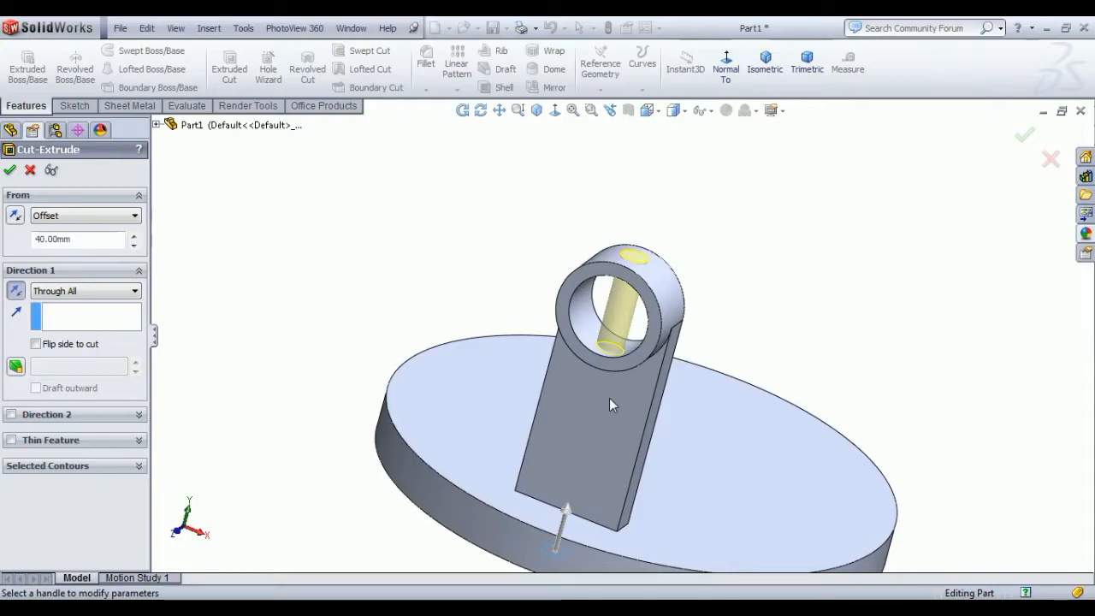
scroll(609, 405, "up", 1)
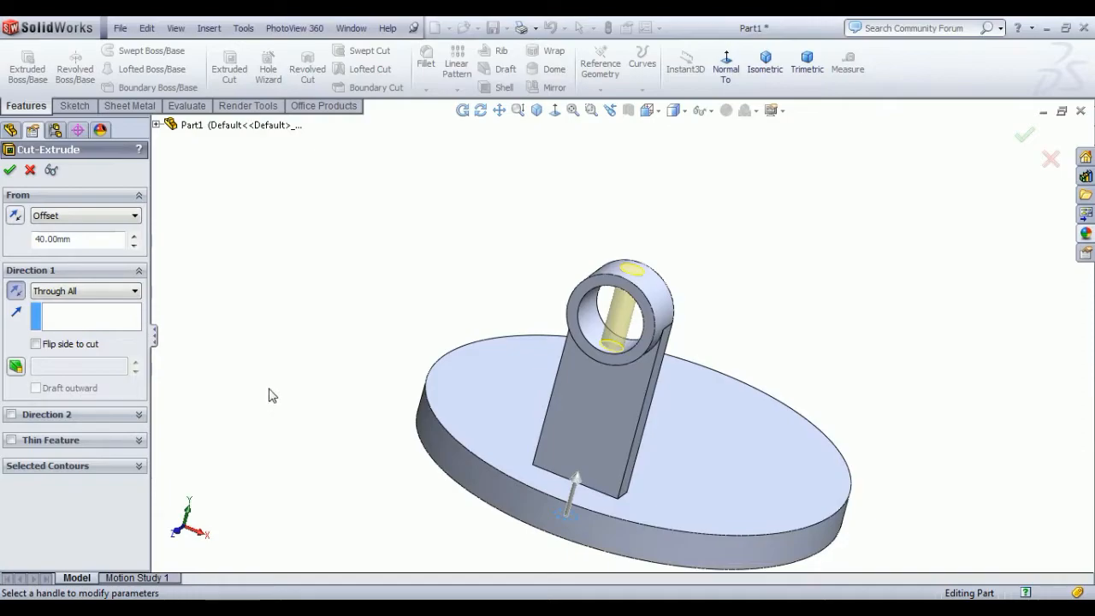
left_click(31, 171)
Reopen the upright plate's extrusion for editing and check the support's height in the drawing
left_click(776, 77)
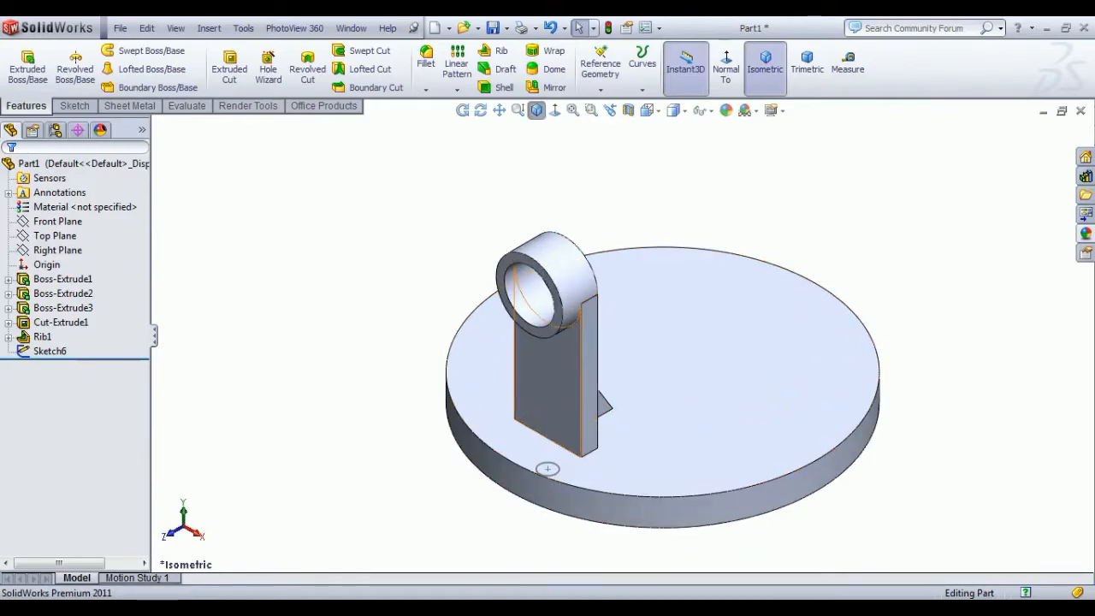
left_click(588, 393)
left_click(62, 279)
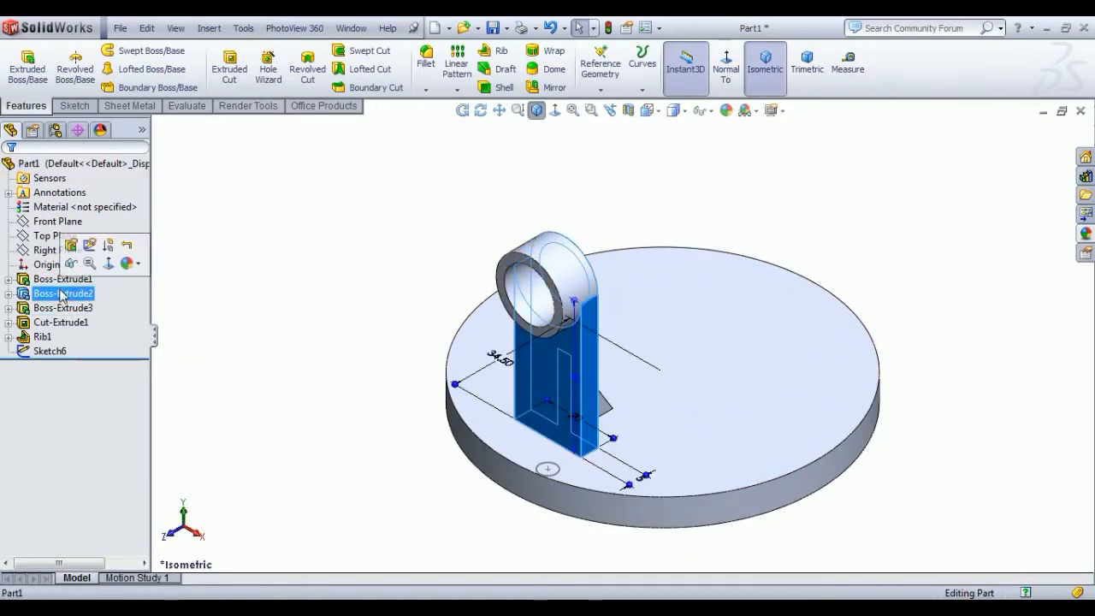
left_click(82, 251)
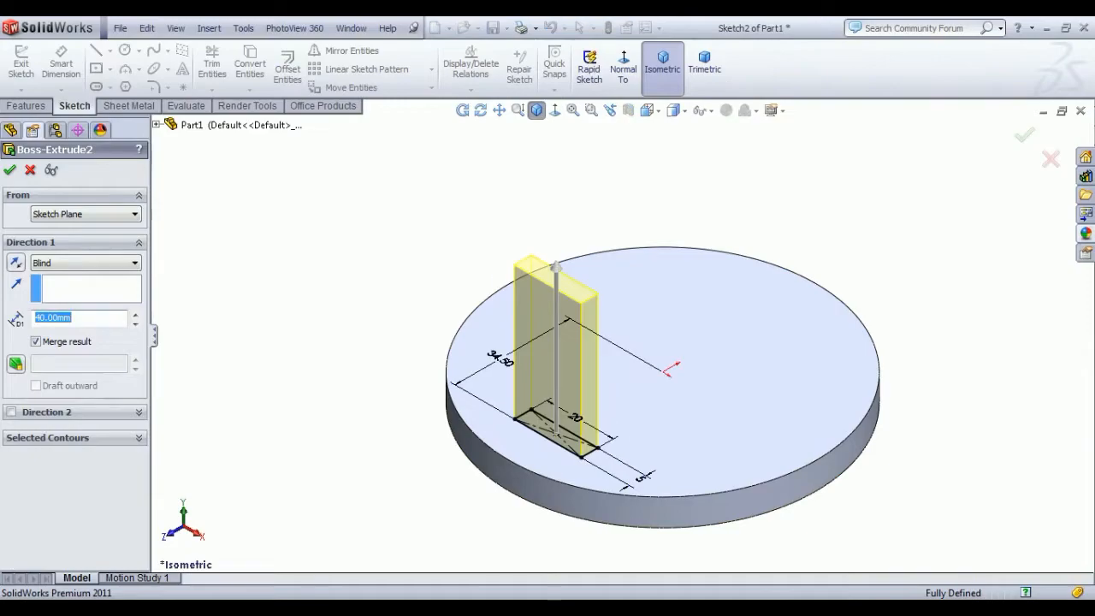
key("alt+Tab")
left_click_drag(888, 512, 883, 261)
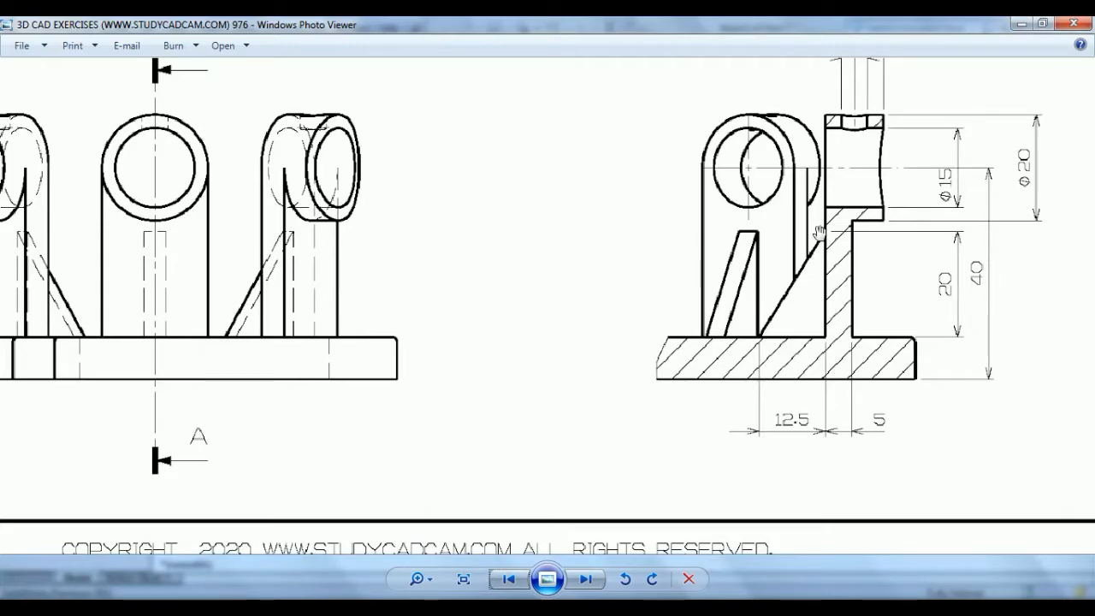
key("alt+Tab")
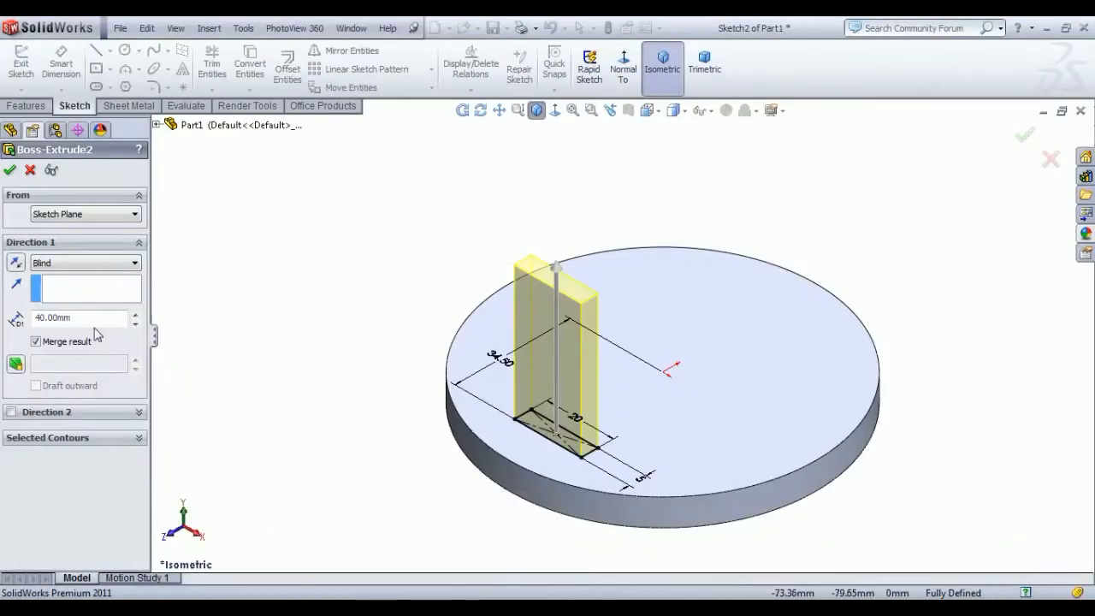
Check the base thickness in the drawing and set the upright plate's extrusion depth to 32 mm
key("alt+Tab")
left_click_drag(420, 519, 562, 506)
left_click_drag(409, 466, 490, 495)
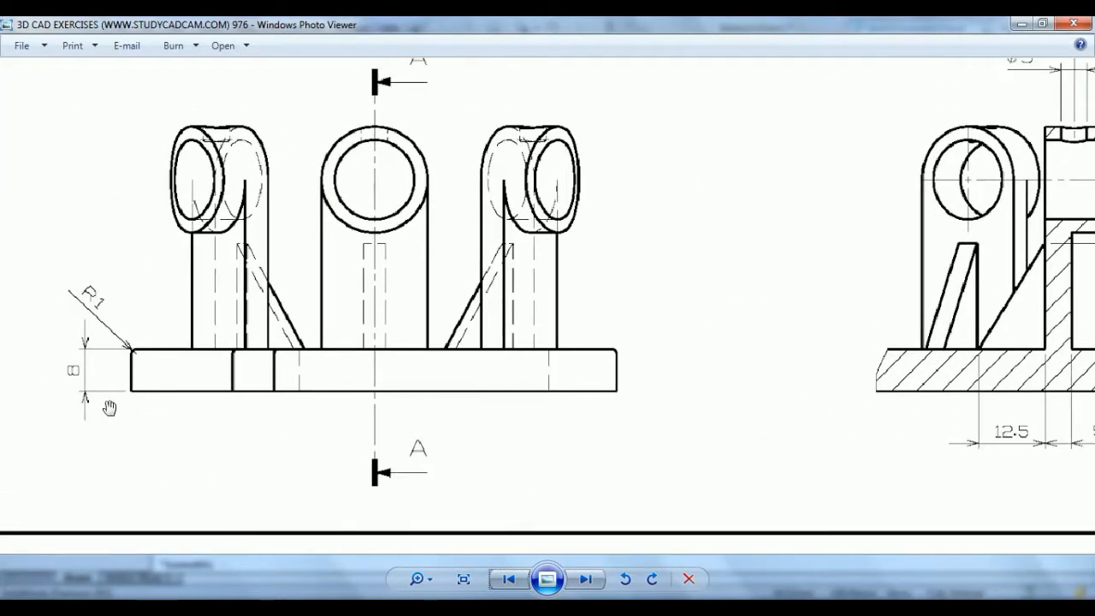
left_click_drag(1066, 469, 843, 461)
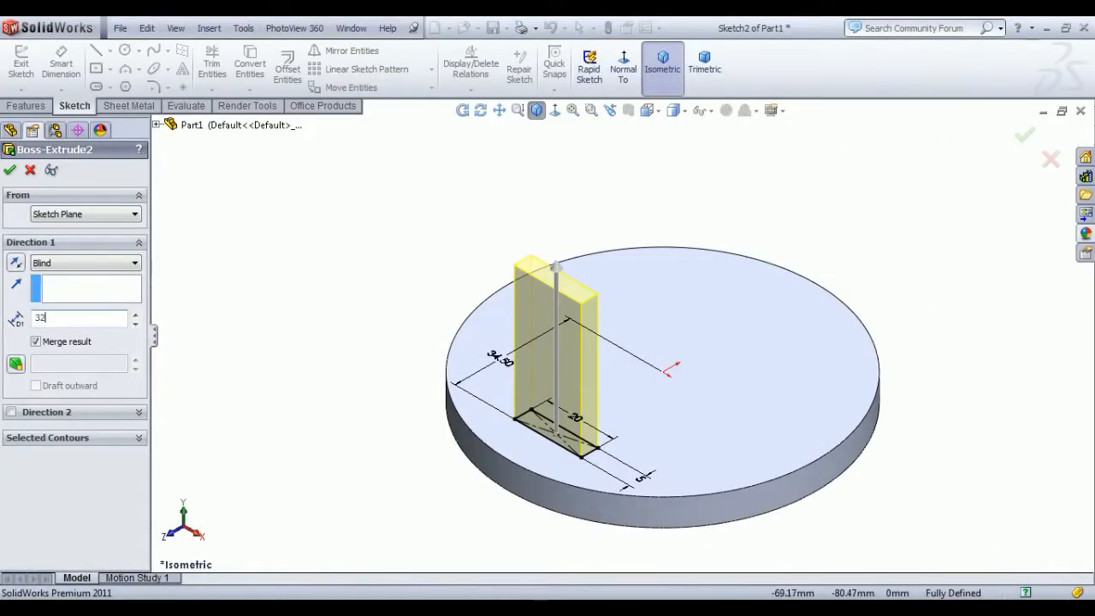
key("Return")
left_click(9, 169)
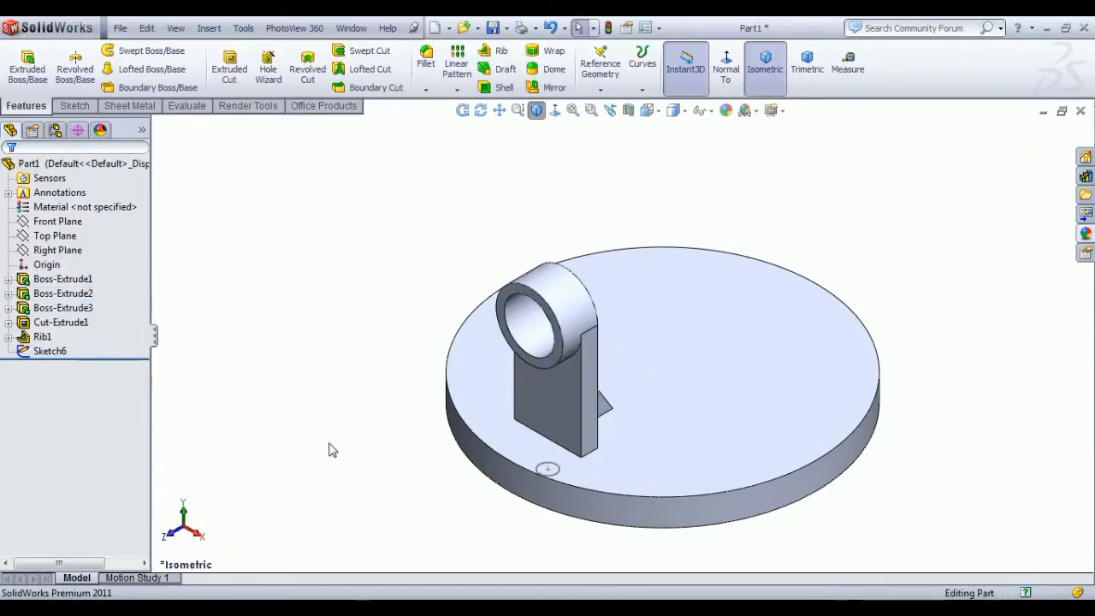
Cut the 5 mm circle upward through all, starting at a 40 mm offset from the sketch plane, to pierce only the ring's top wall
middle_click_drag(330, 447, 513, 523)
left_click(765, 61)
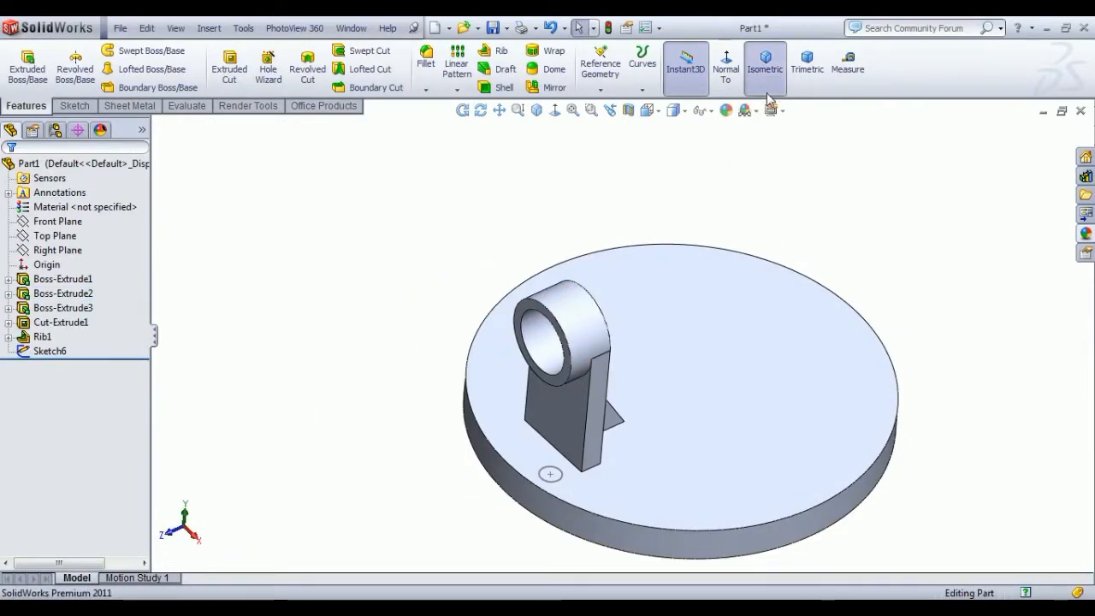
scroll(552, 449, "down", 3)
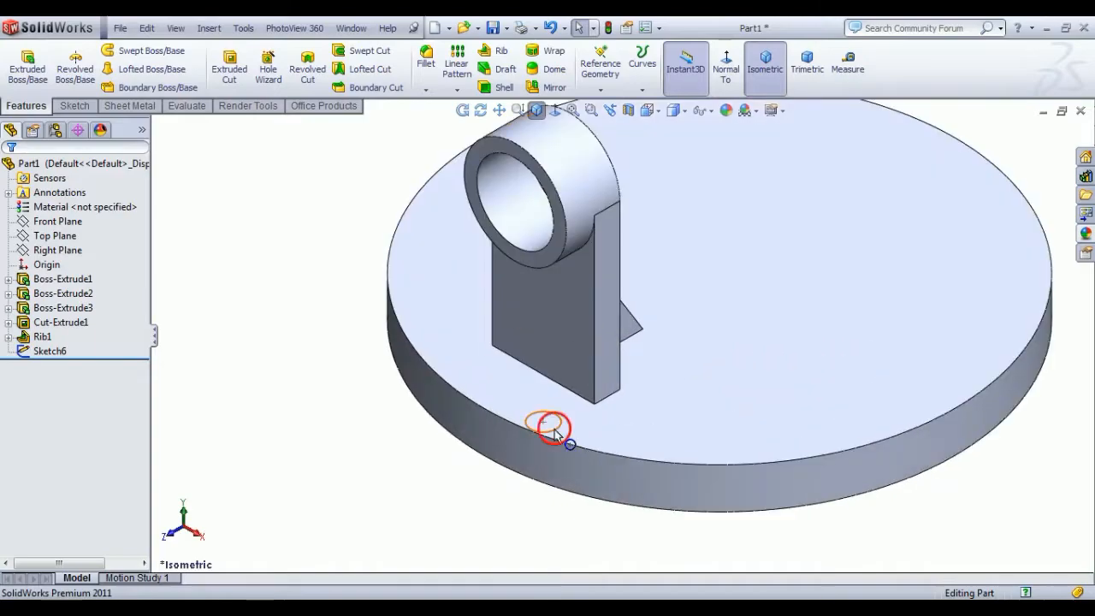
left_click(554, 432)
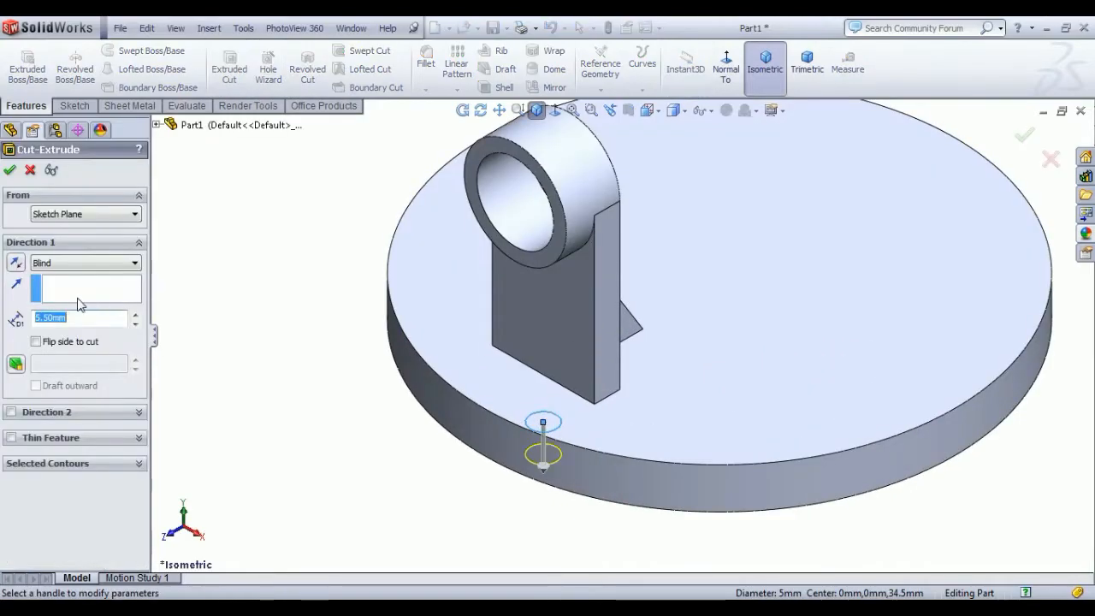
left_click(53, 266)
left_click(37, 282)
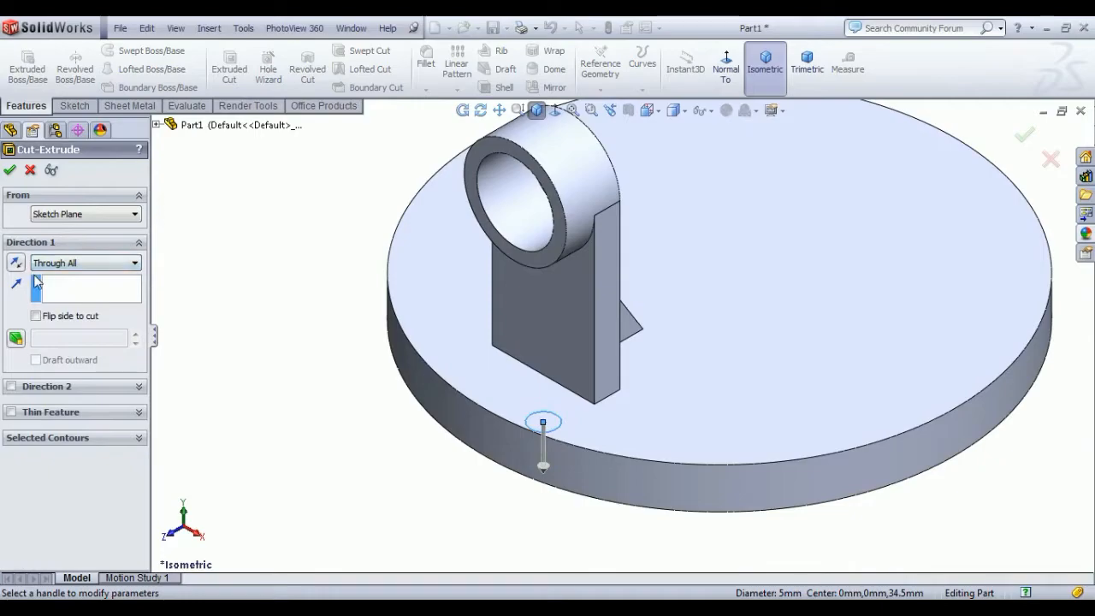
left_click(12, 267)
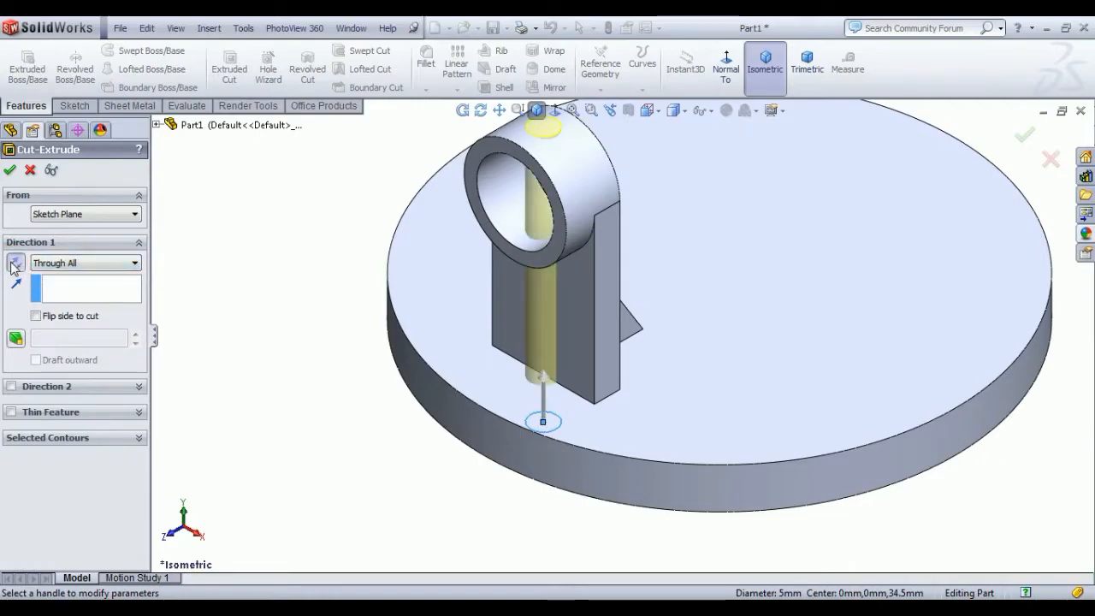
left_click(75, 214)
left_click(52, 257)
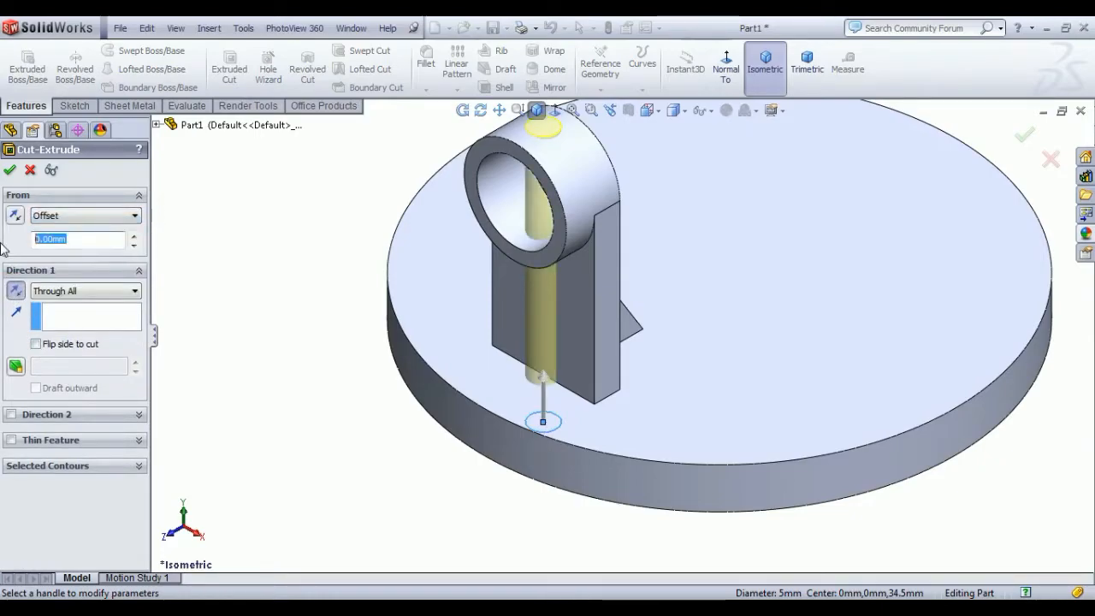
key("Return")
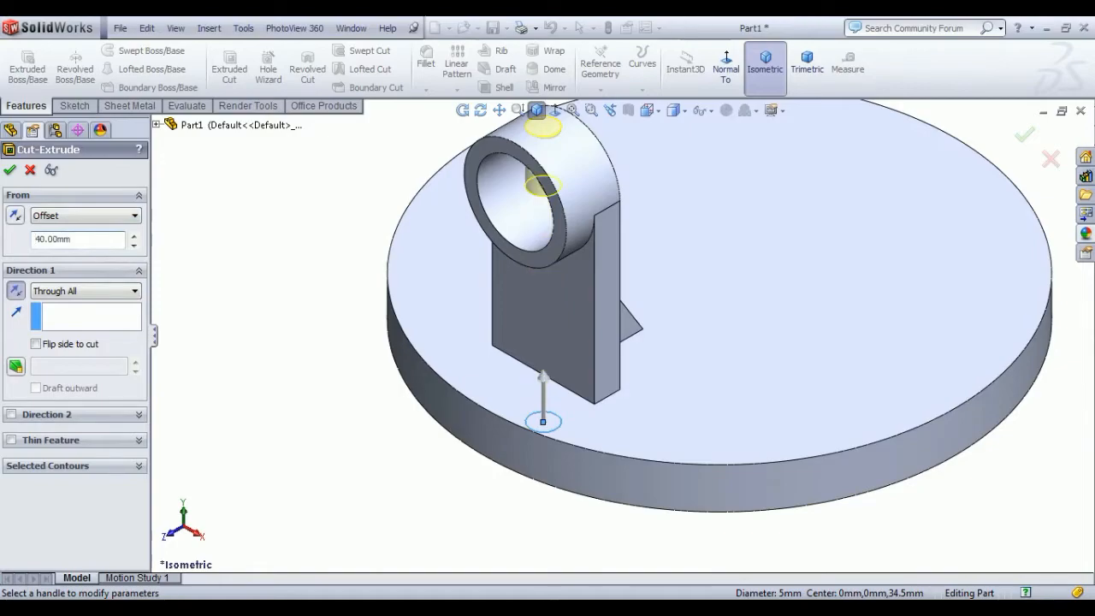
middle_click_drag(338, 271, 398, 296)
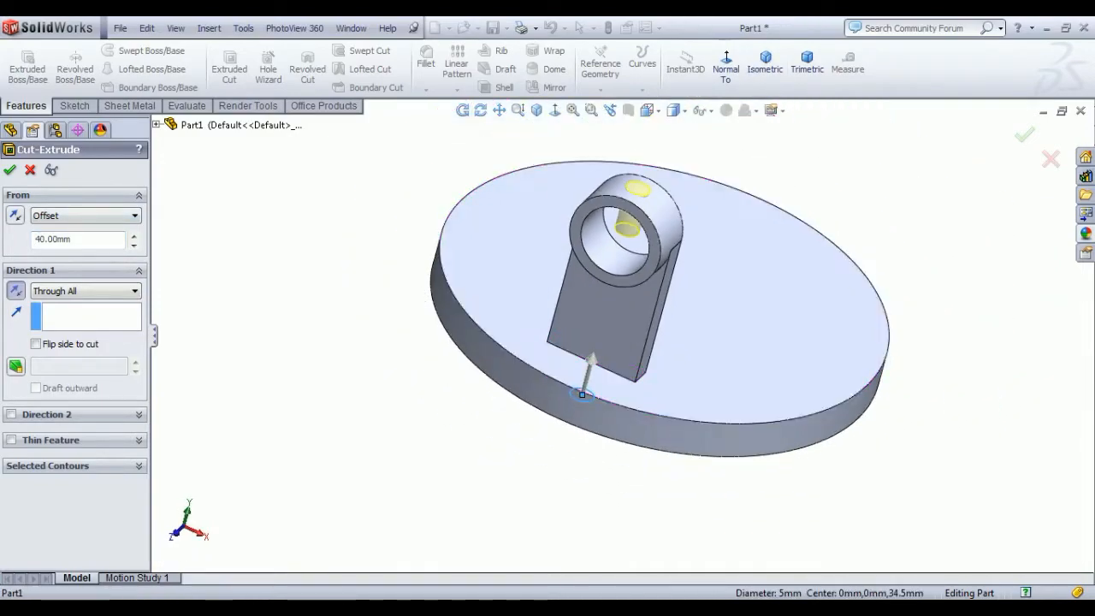
left_click(10, 170)
middle_click_drag(564, 301, 572, 325)
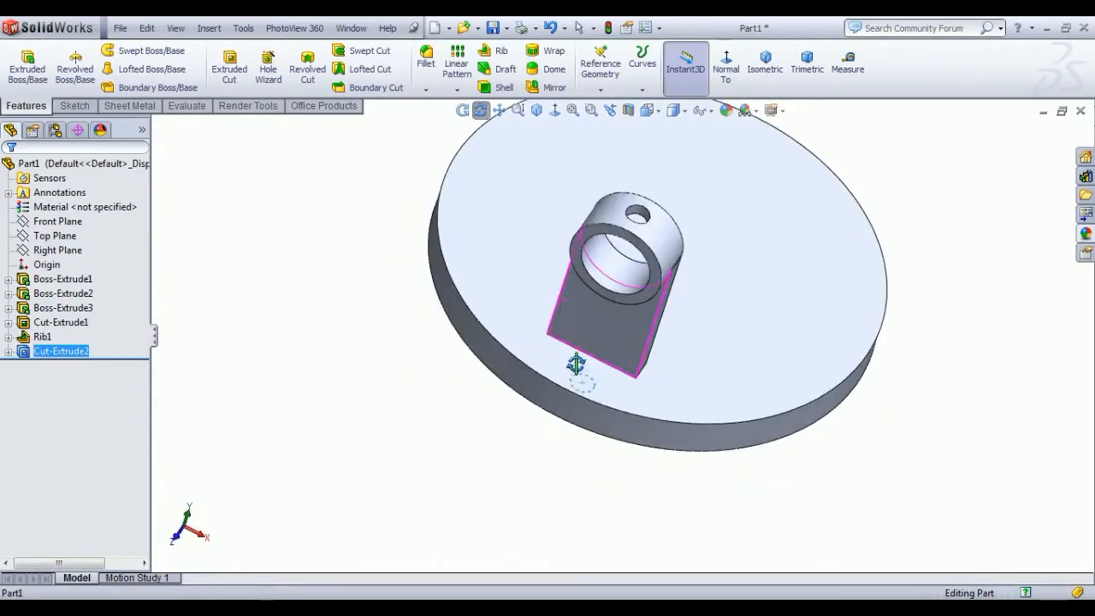
Start a sketch on the round base's top face and view it square-on
left_click(936, 345)
left_click(797, 331)
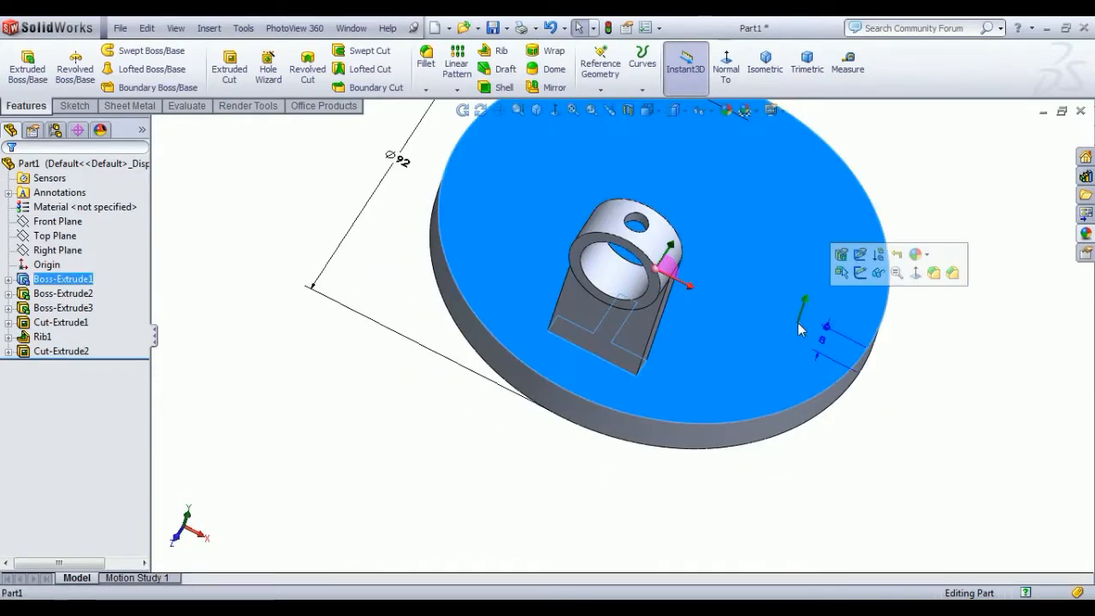
left_click(874, 275)
left_click(627, 75)
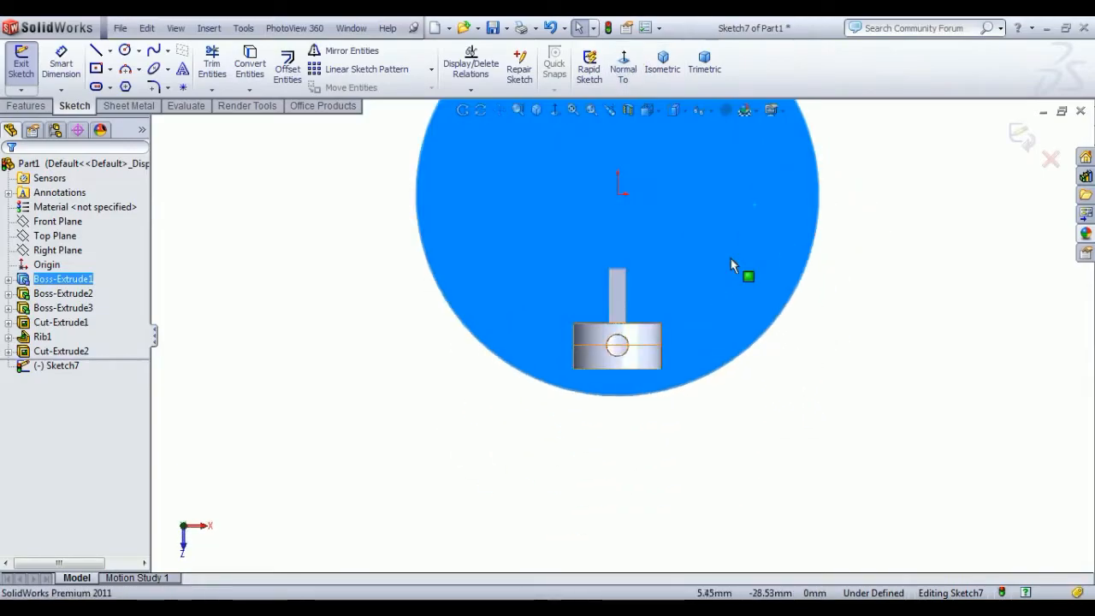
key("Escape")
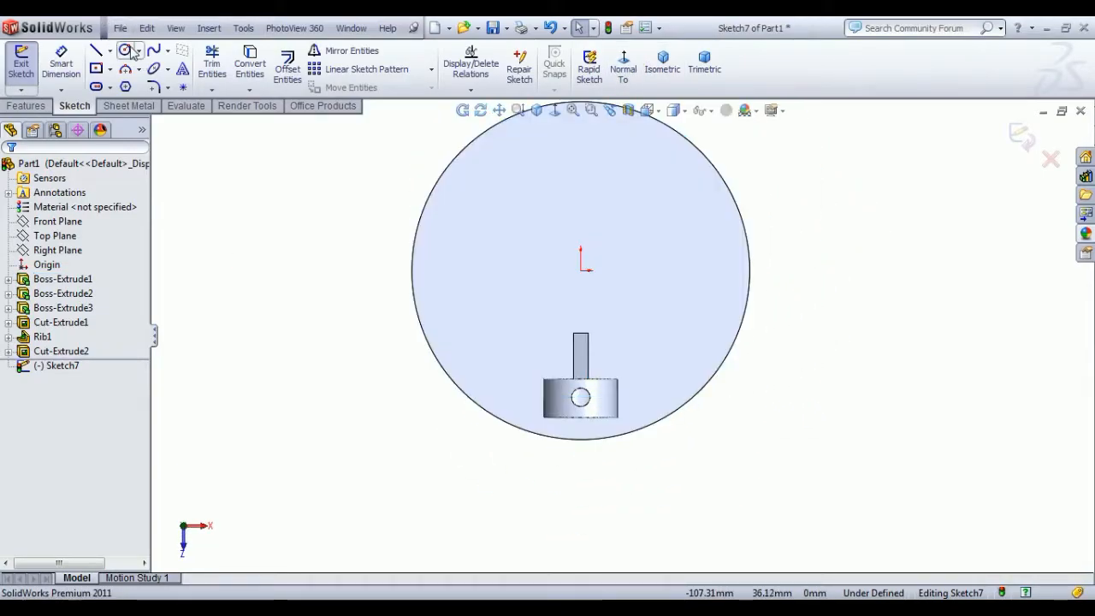
Sketch a circle of about 4.75 mm radius inside the base's rim, level with the origin and about 35.5 mm from it
left_click(131, 49)
left_click(711, 271)
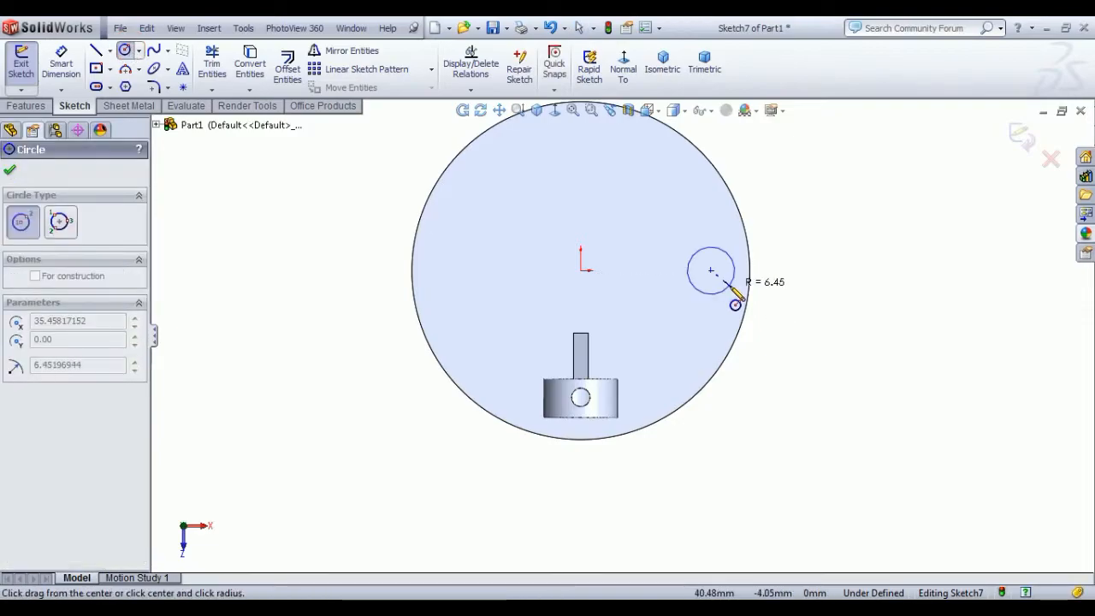
left_click(729, 294)
scroll(790, 245, "down", 1)
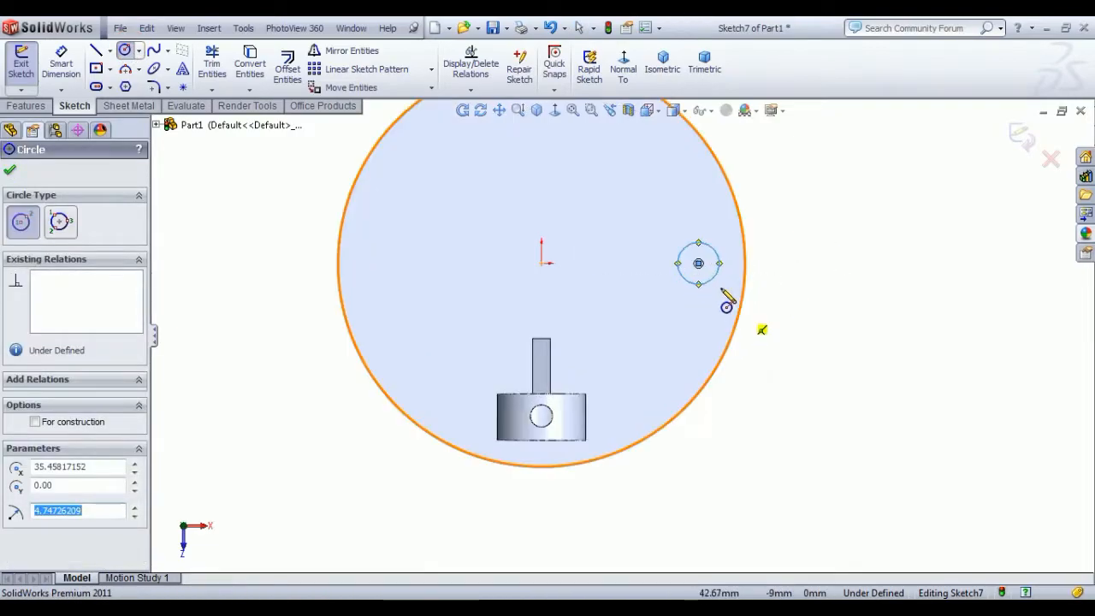
scroll(714, 257, "down", 1)
left_click(691, 265)
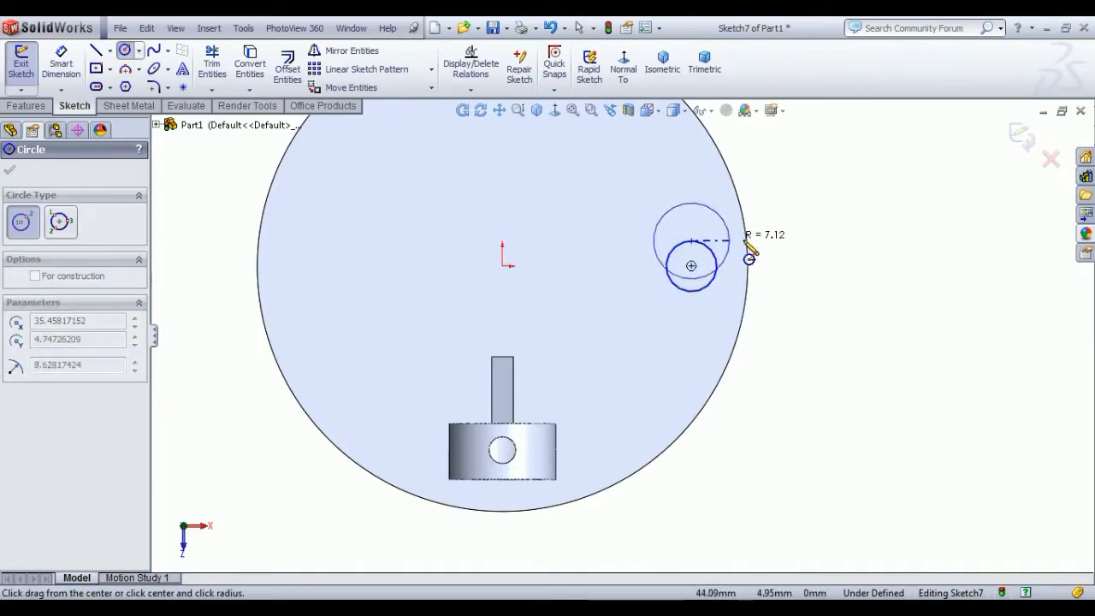
key("Escape")
Draw two horizontal lines about 10.3 mm long from the circle's upper and lower quadrant points out to the base's edge
left_click(96, 50)
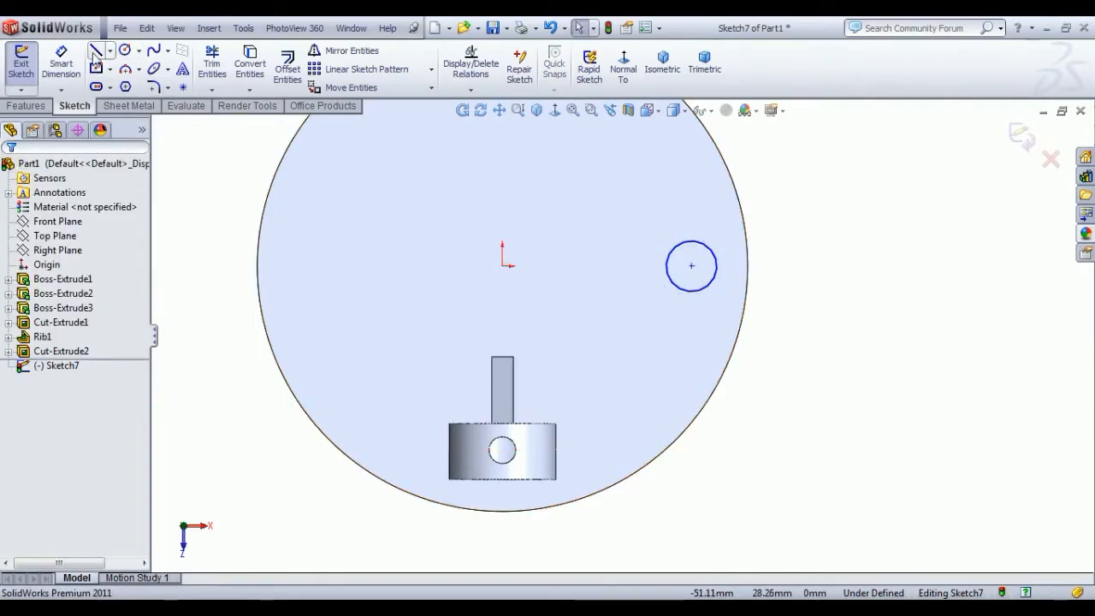
left_click(691, 241)
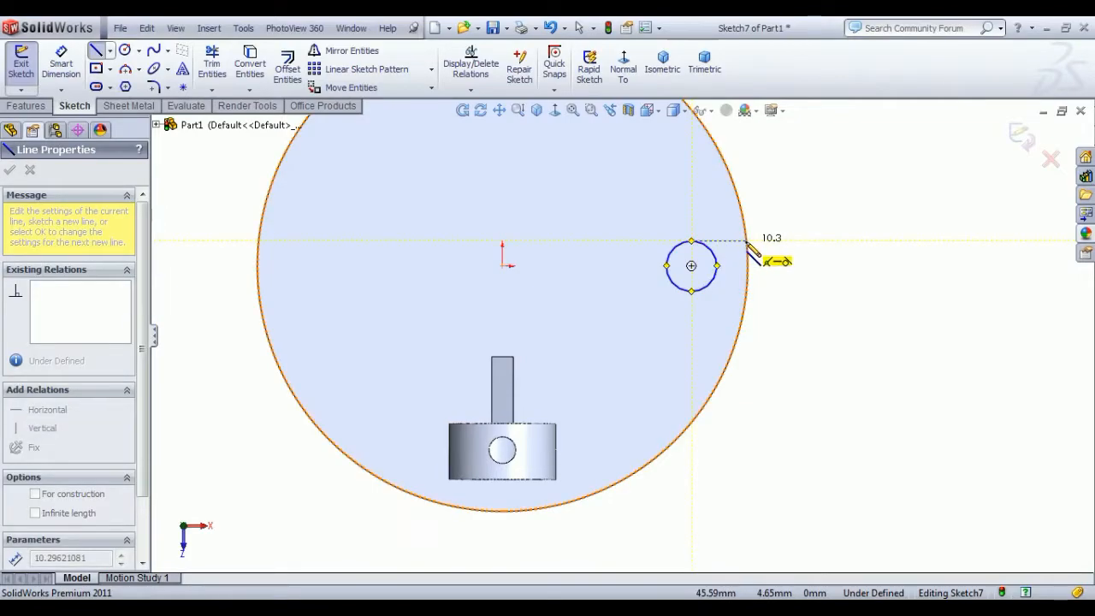
left_click(747, 242)
key("Escape")
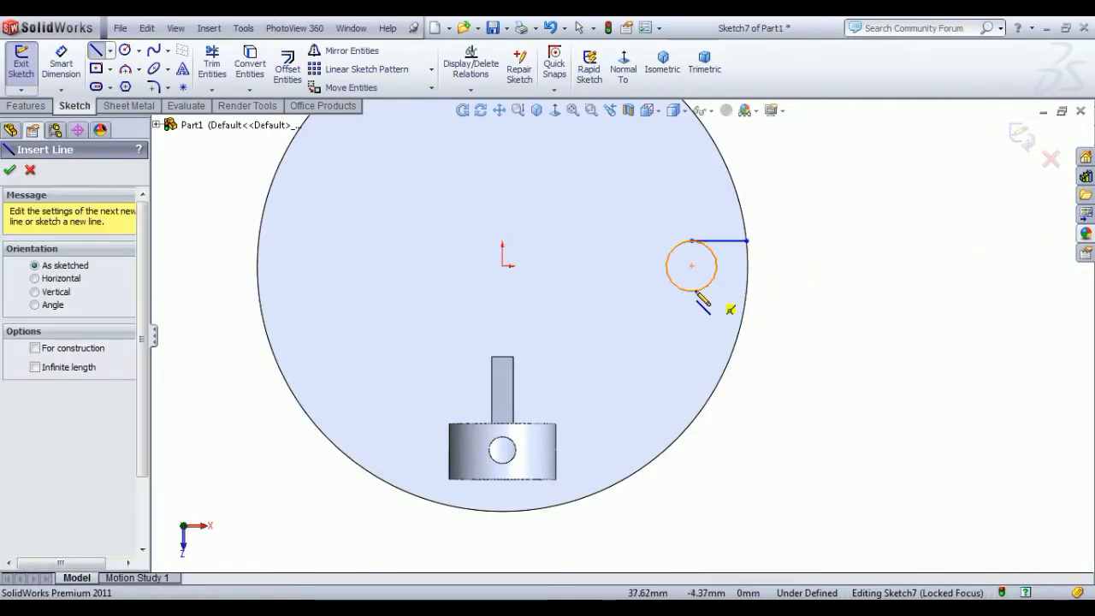
left_click(692, 291)
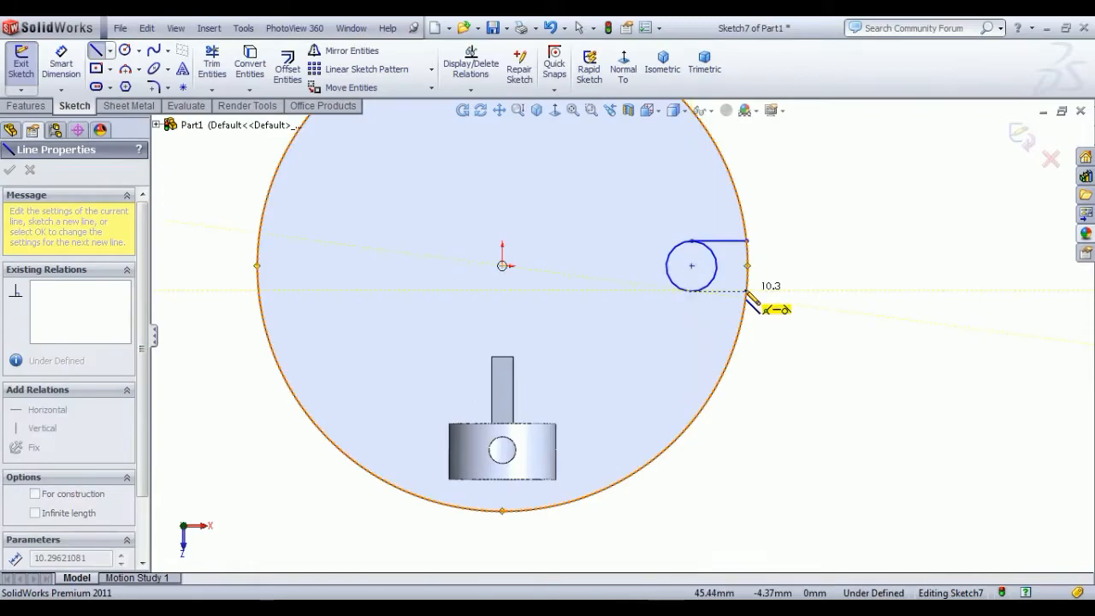
left_click(747, 292)
right_click(753, 274)
left_click(801, 287)
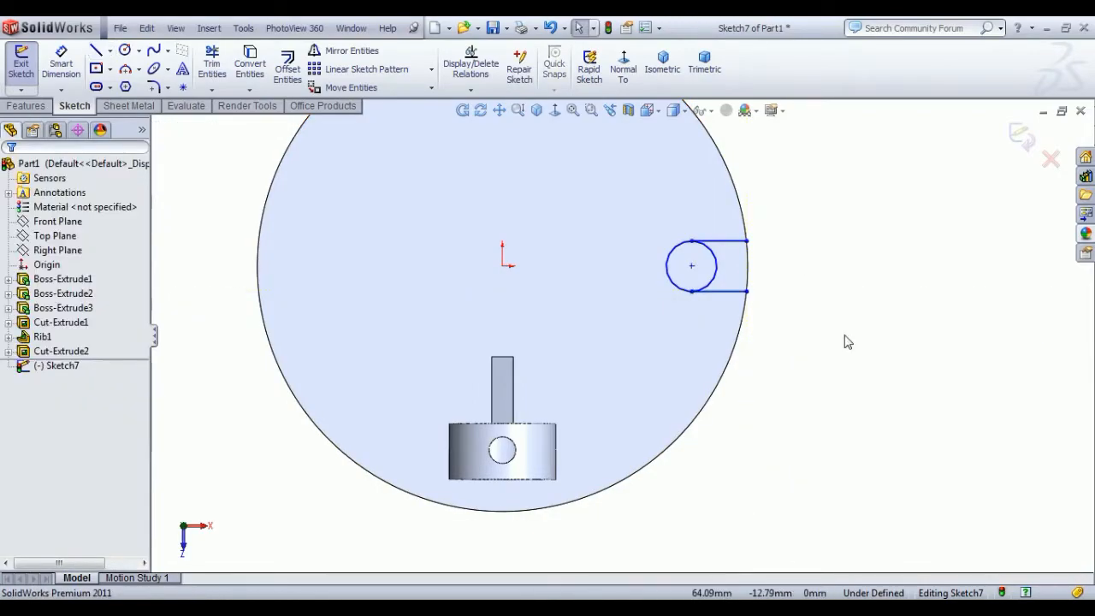
left_click(96, 54)
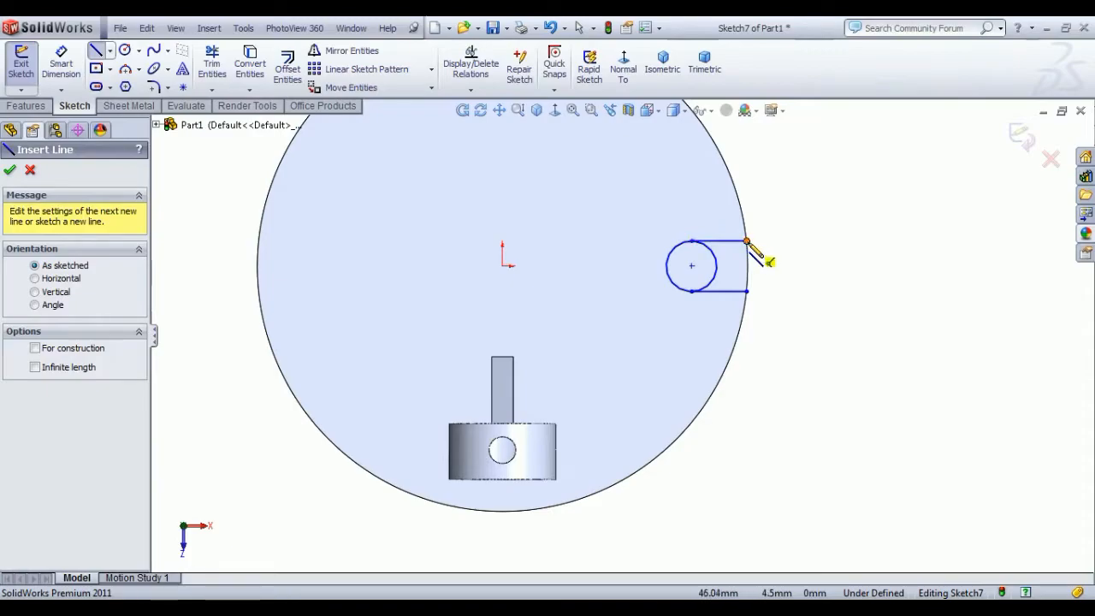
right_click(815, 232)
left_click(857, 249)
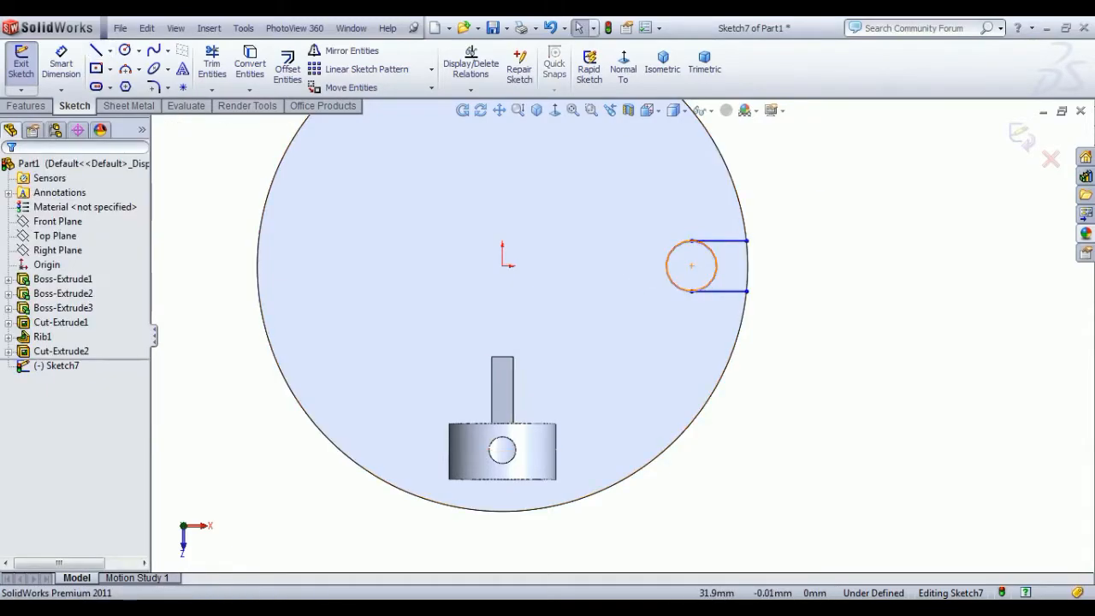
Add a horizontal relation between the circle's centre and the origin
left_click(691, 266)
left_click(502, 265, "ctrl")
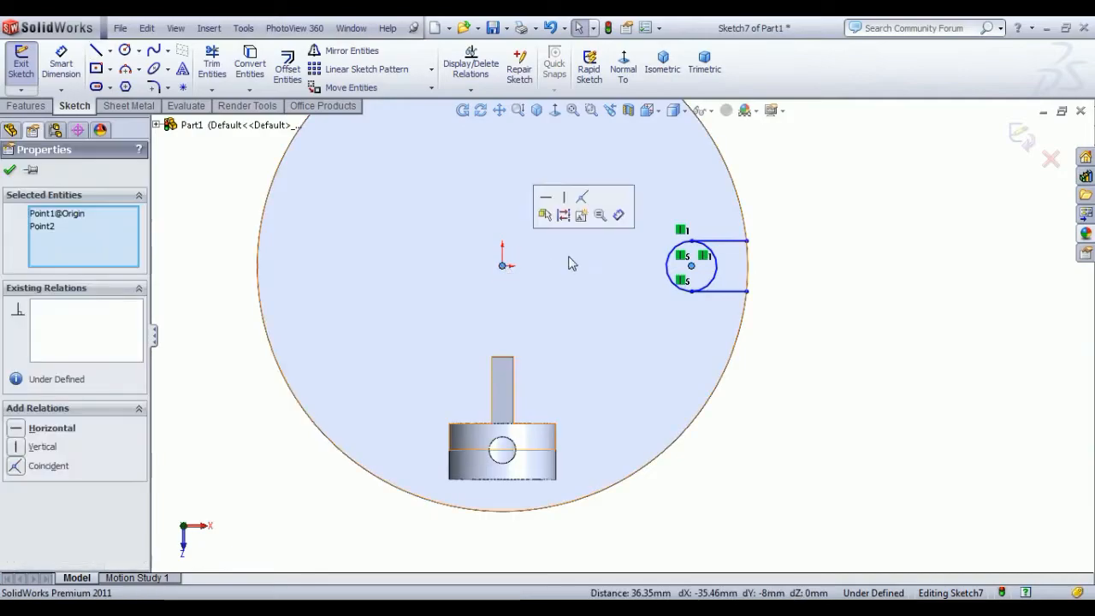
left_click(548, 202)
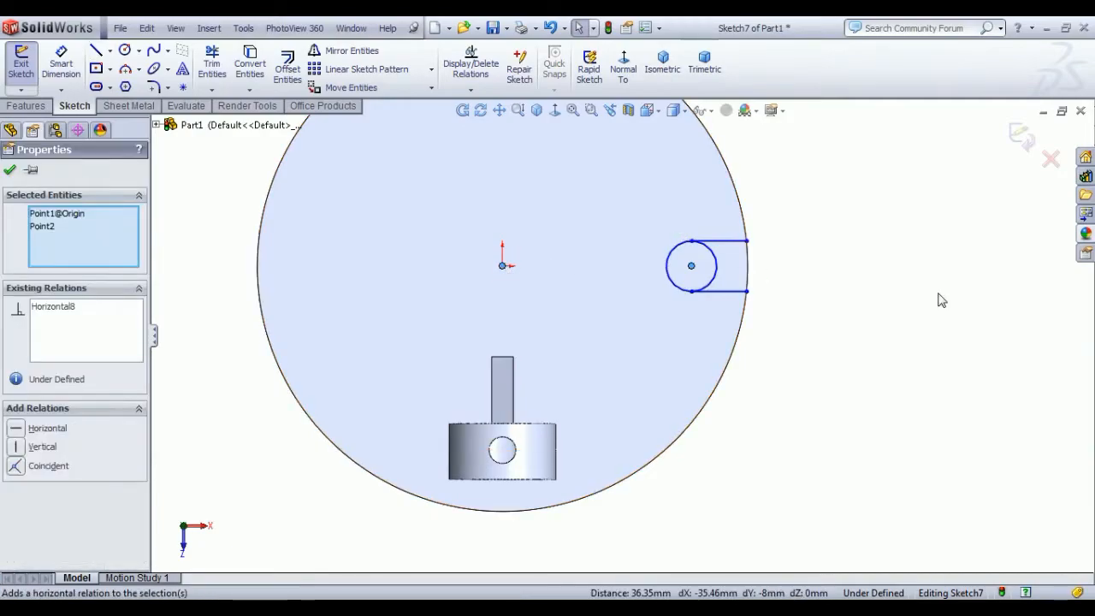
left_click(939, 299)
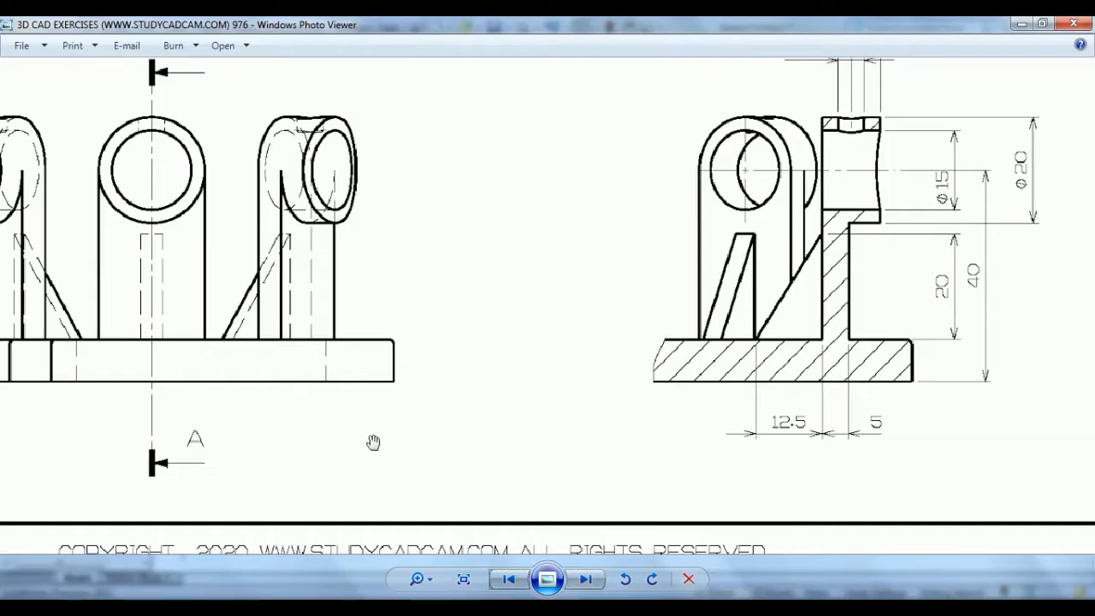
Check the edge slot's dimensions in the drawing and dimension the sketched circle's diameter at 9 mm
scroll(399, 423, "up", 2)
scroll(397, 423, "down", 2)
scroll(397, 423, "down", 2)
scroll(519, 171, "up", 3)
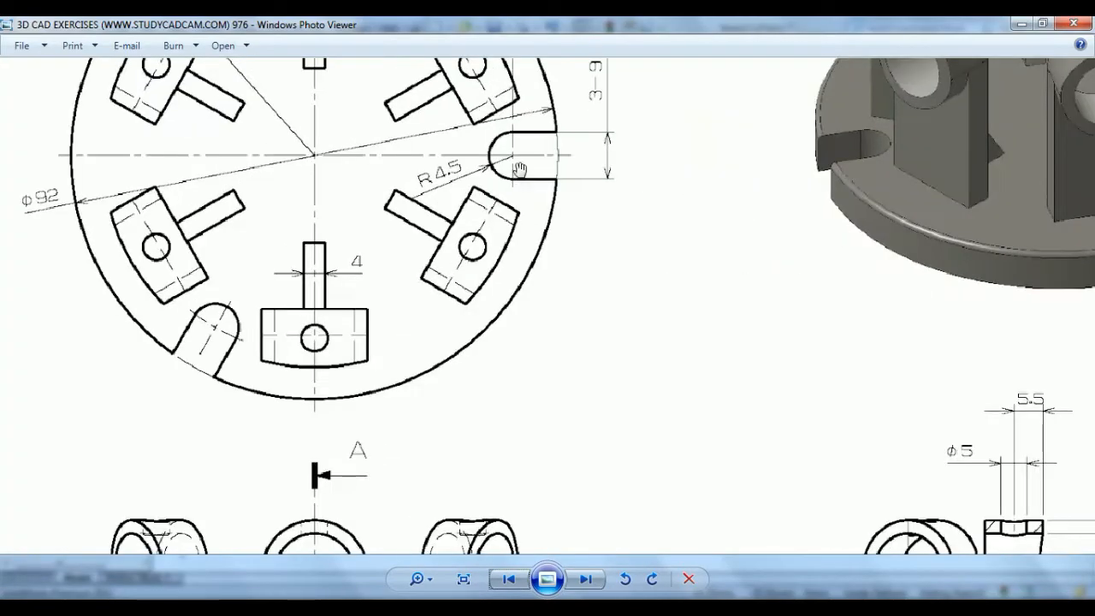
left_click_drag(510, 194, 553, 395)
scroll(552, 317, "down", 1)
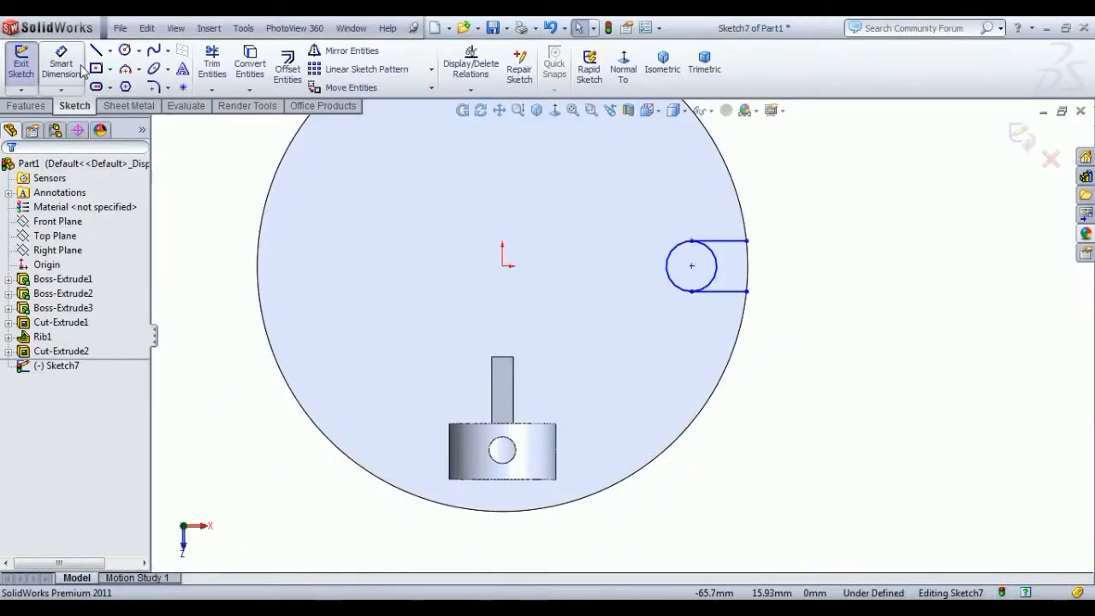
left_click(61, 63)
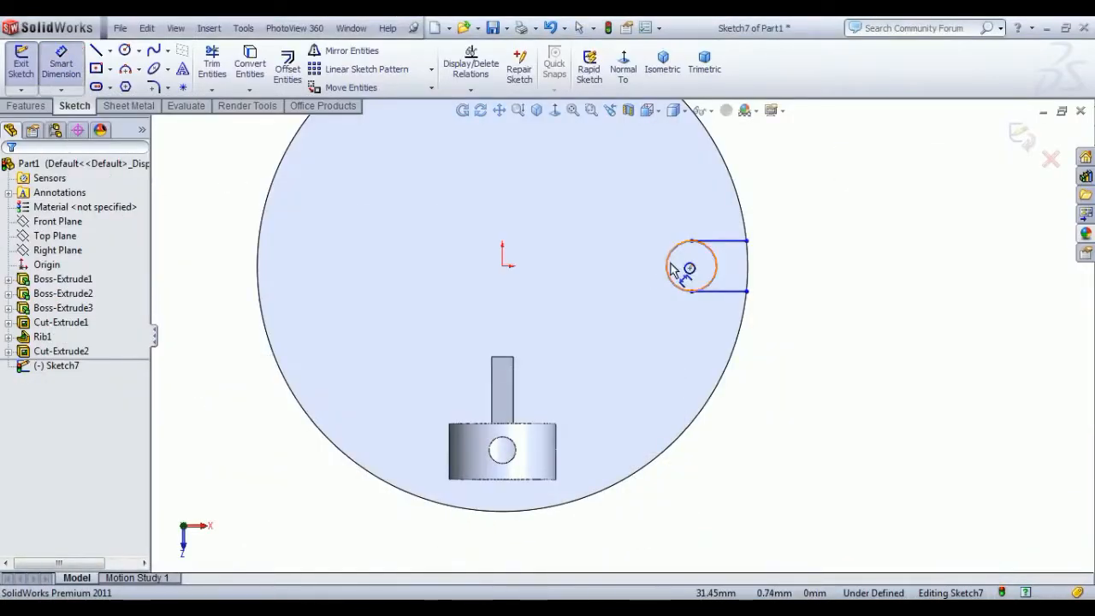
left_click(673, 269)
left_click(860, 285)
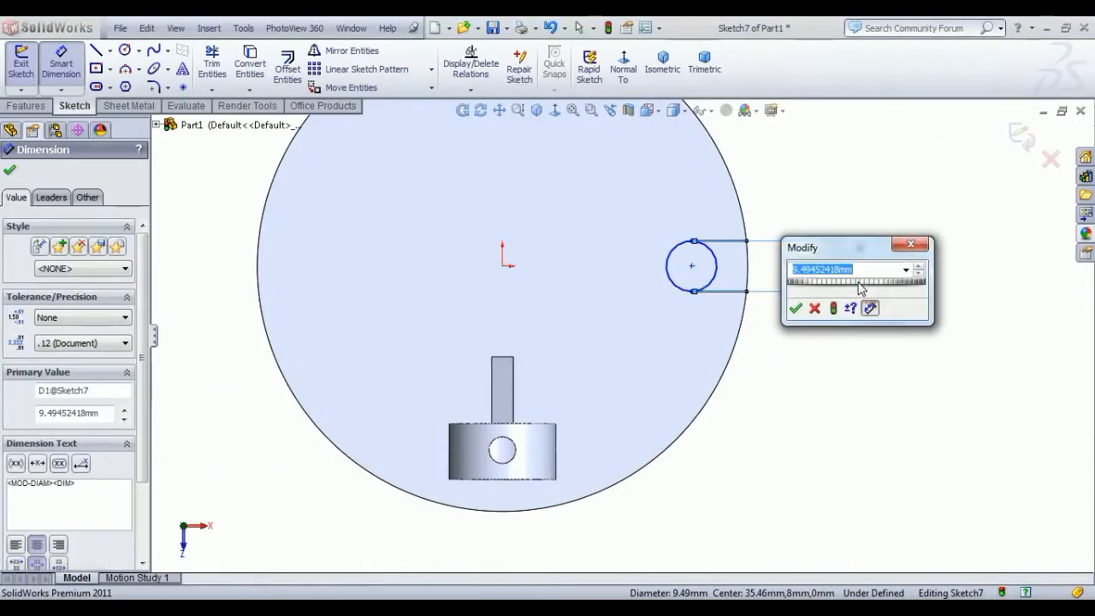
type("9")
key("Return")
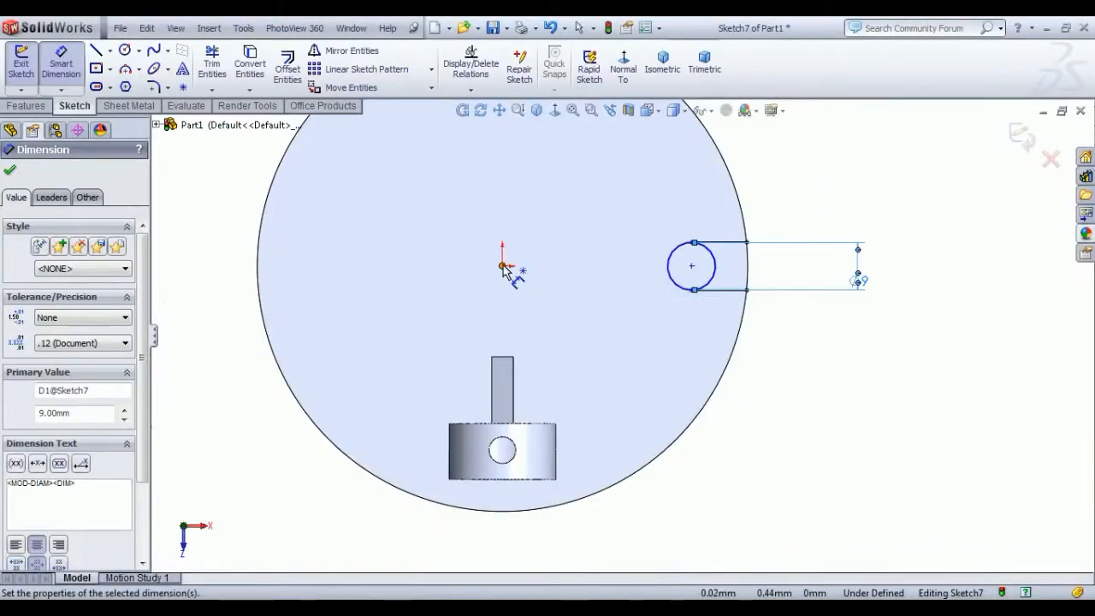
Dimension the circle's centre 37.5 mm from the origin
left_click(502, 265)
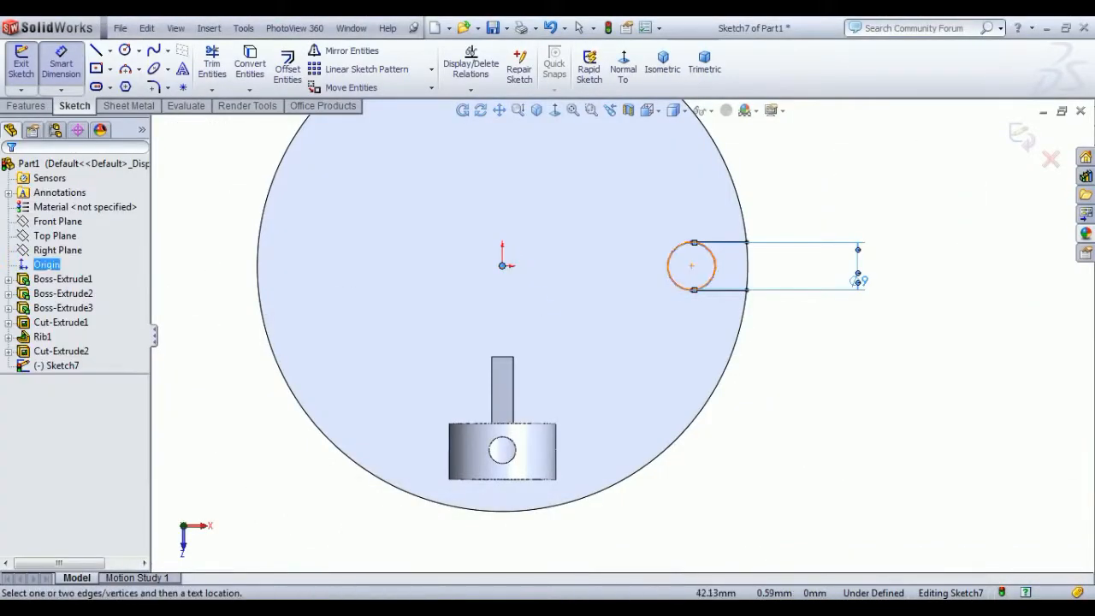
left_click(691, 266)
left_click(601, 198)
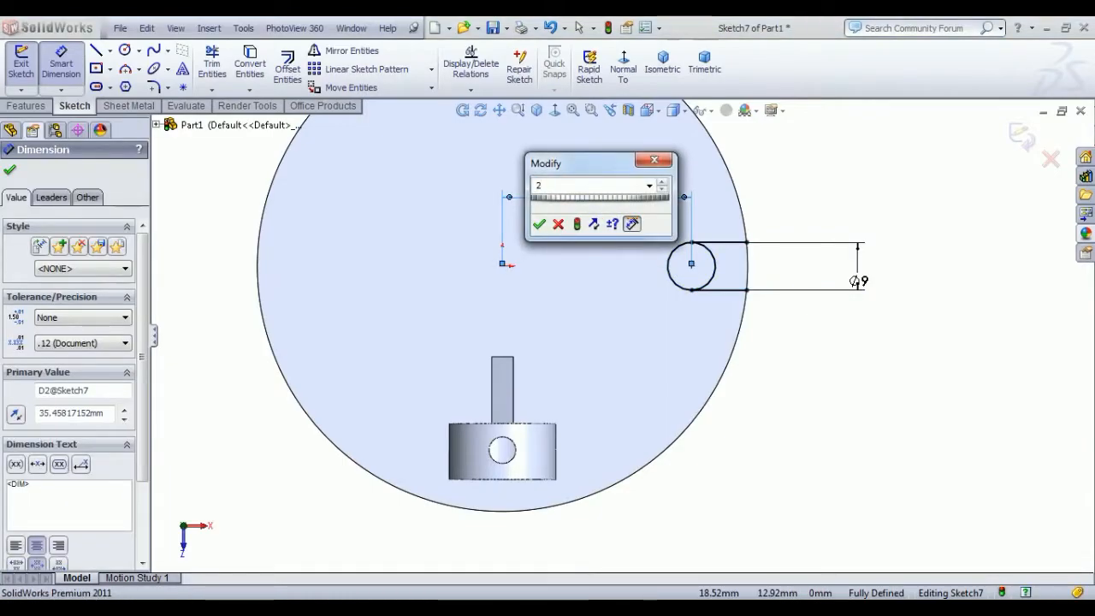
key("Return")
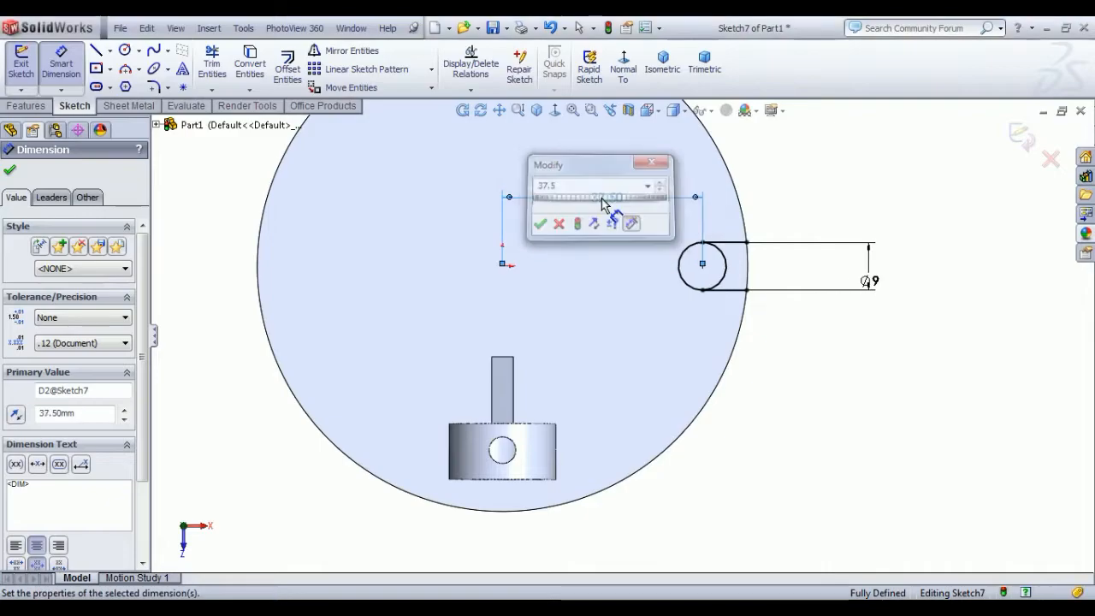
right_click(773, 197)
left_click(792, 201)
Convert the base's circular edge into the sketch and trim the excess arcs to leave a closed, round-ended slot outline
left_click(741, 213)
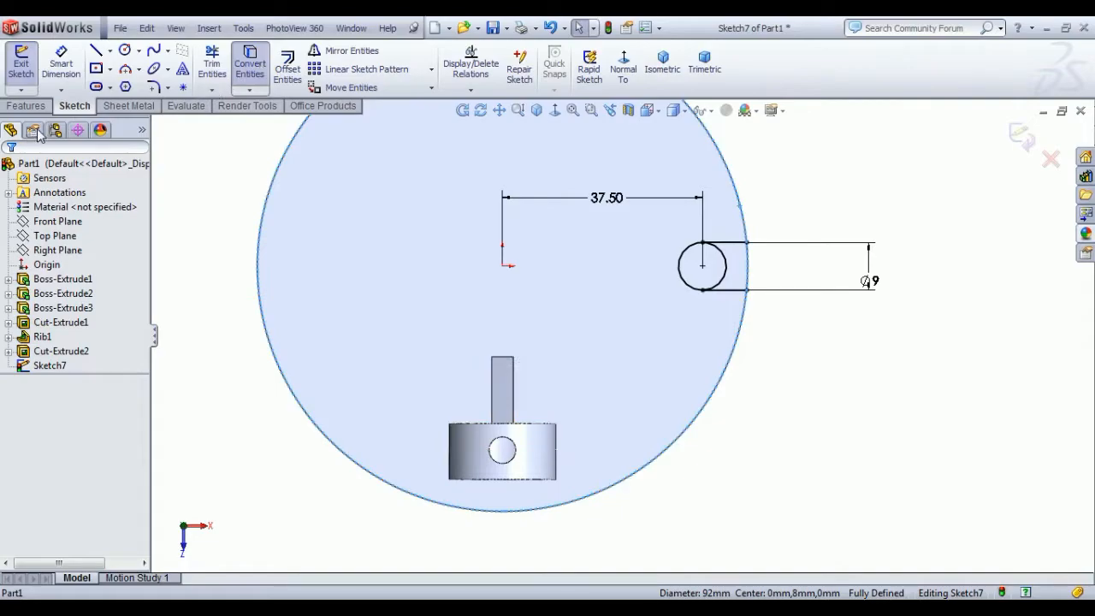
left_click(11, 173)
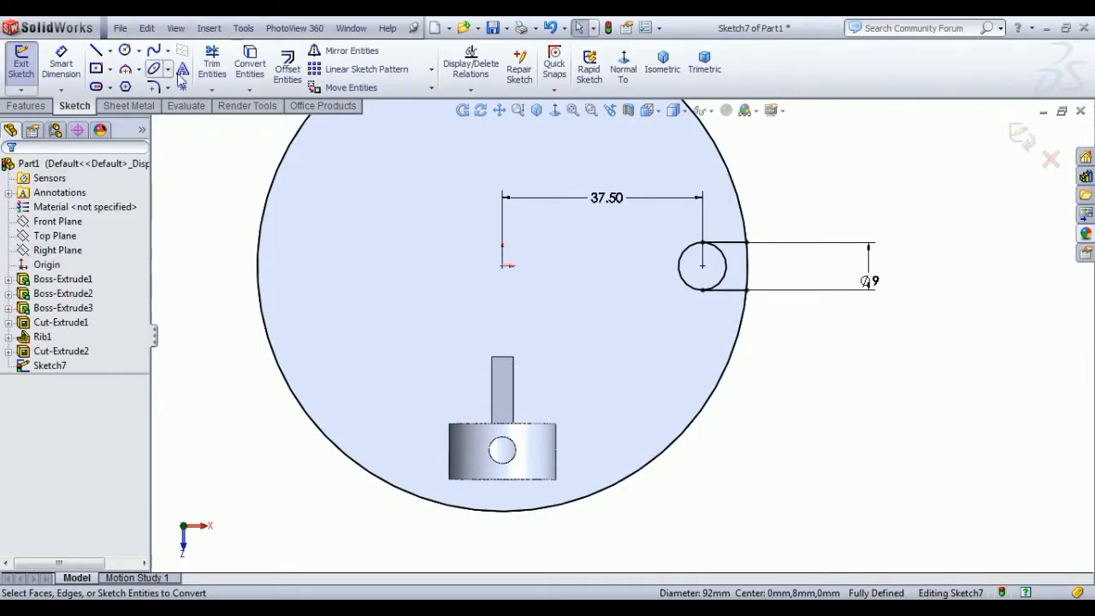
left_click(212, 64)
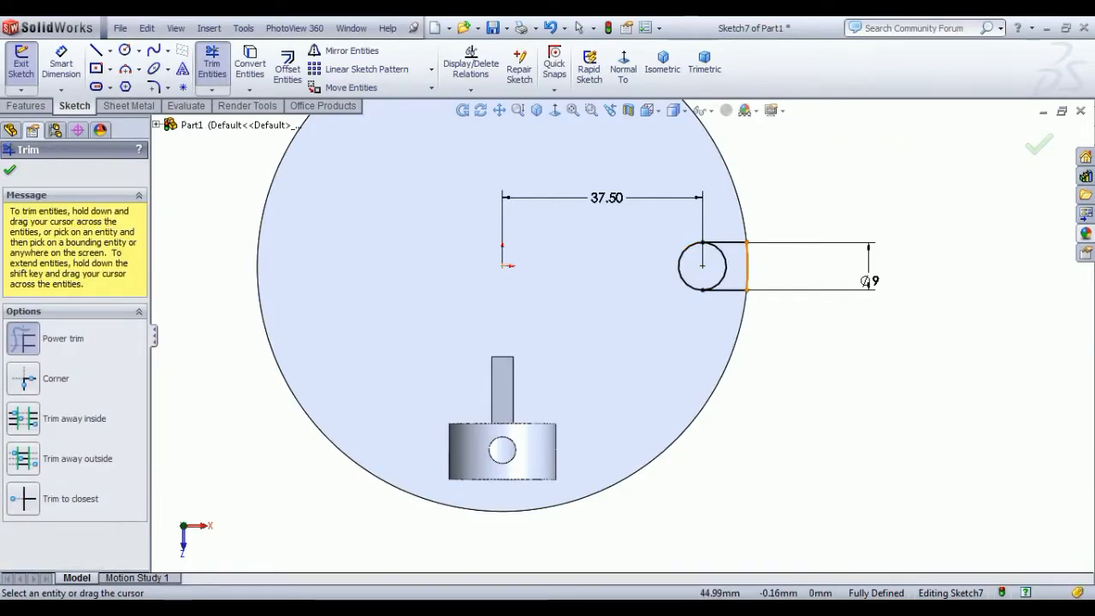
left_click_drag(738, 271, 728, 269)
right_click(756, 197)
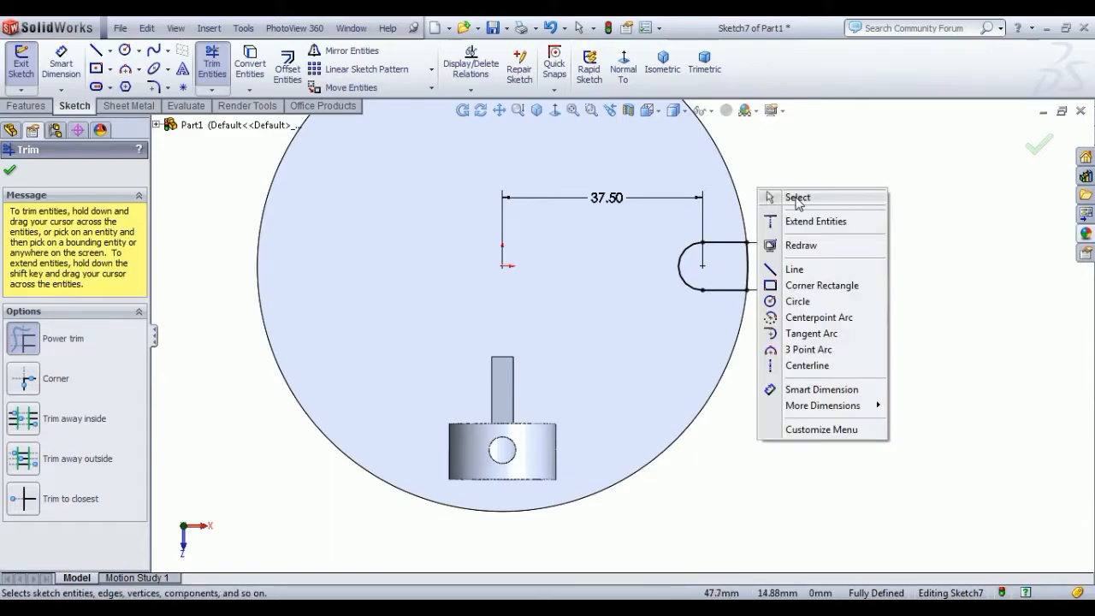
left_click(789, 197)
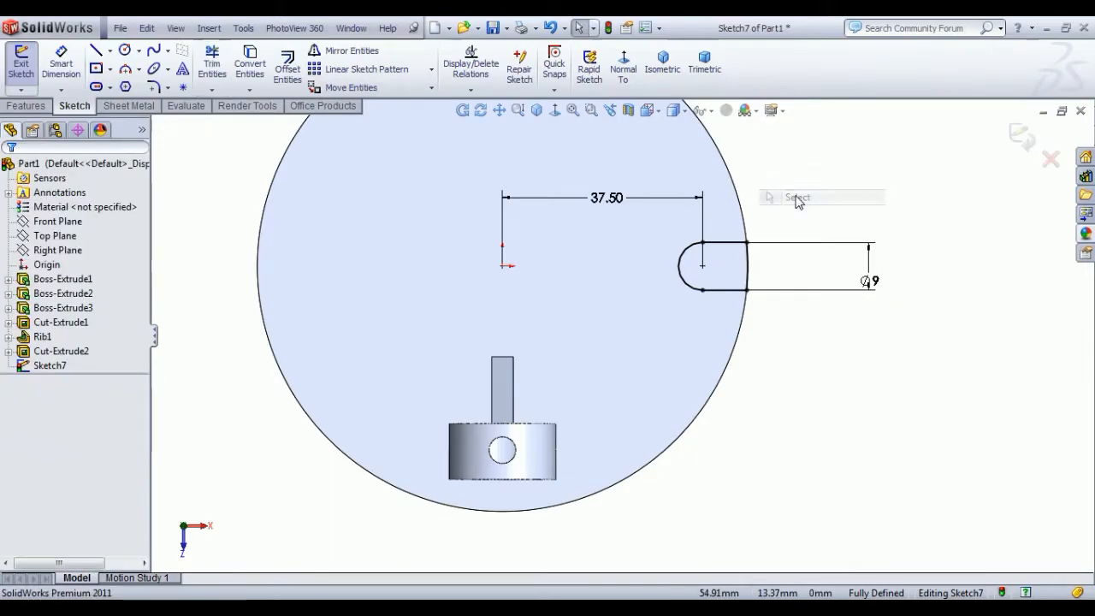
Close the sketch and cut the slot outline through all of the base
left_click(21, 64)
left_click(228, 68)
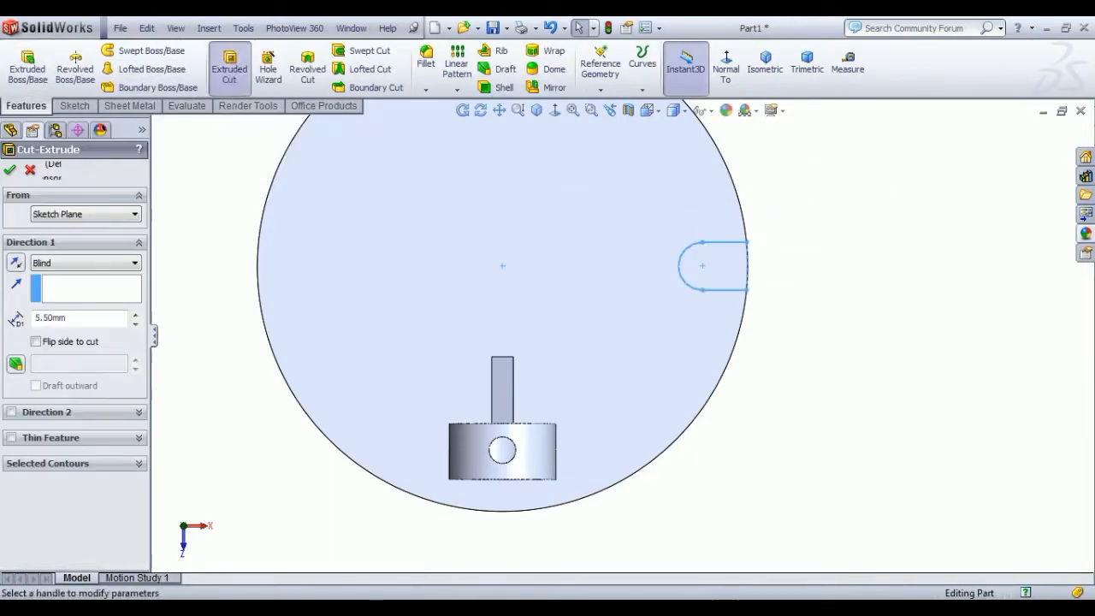
left_click(765, 61)
scroll(796, 487, "down", 4)
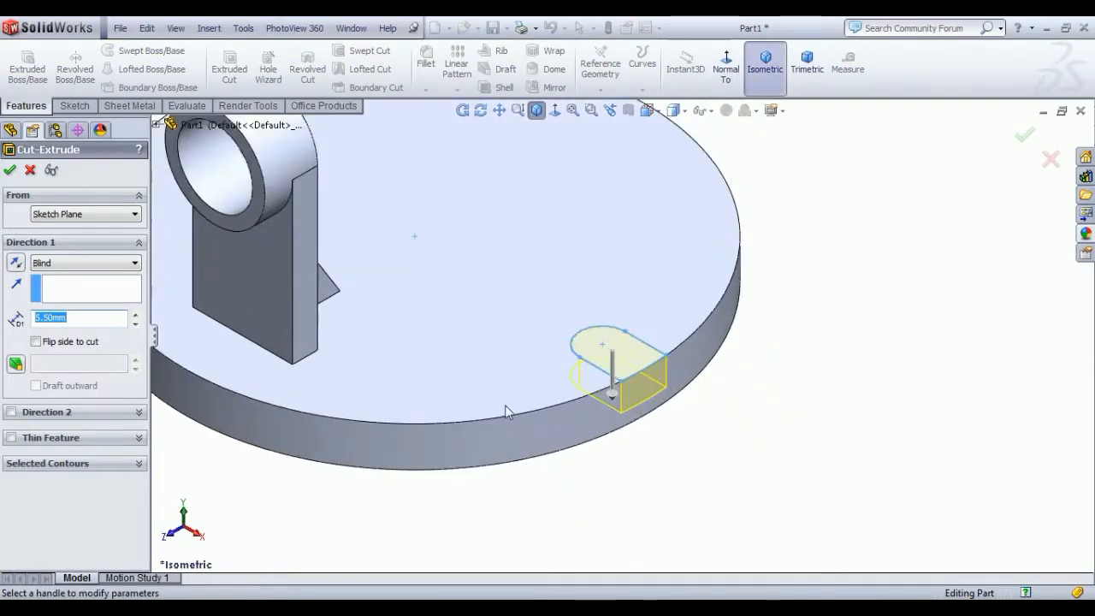
left_click(43, 262)
left_click(53, 292)
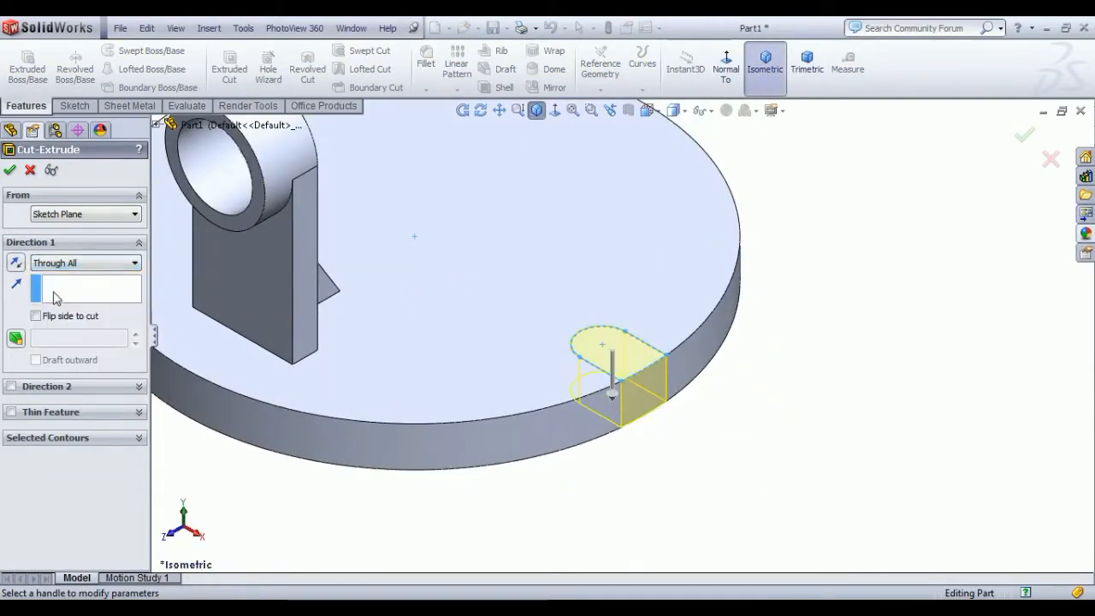
left_click(10, 169)
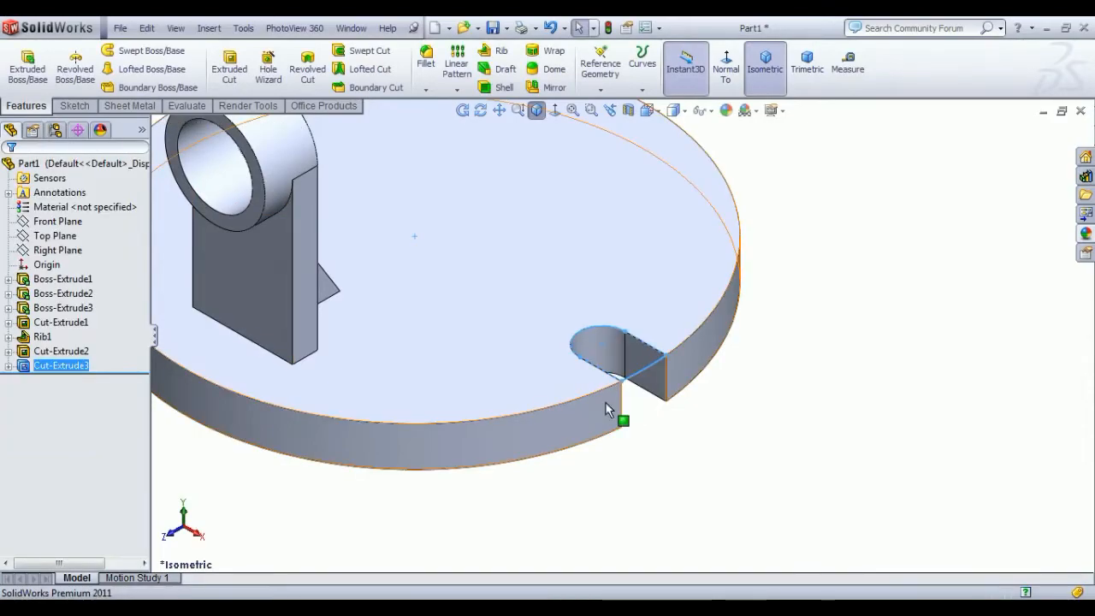
Start a circular pattern of the edge slot cut, using the base's outer cylindrical face as the rotation reference
scroll(607, 411, "up", 3)
scroll(648, 383, "up", 5)
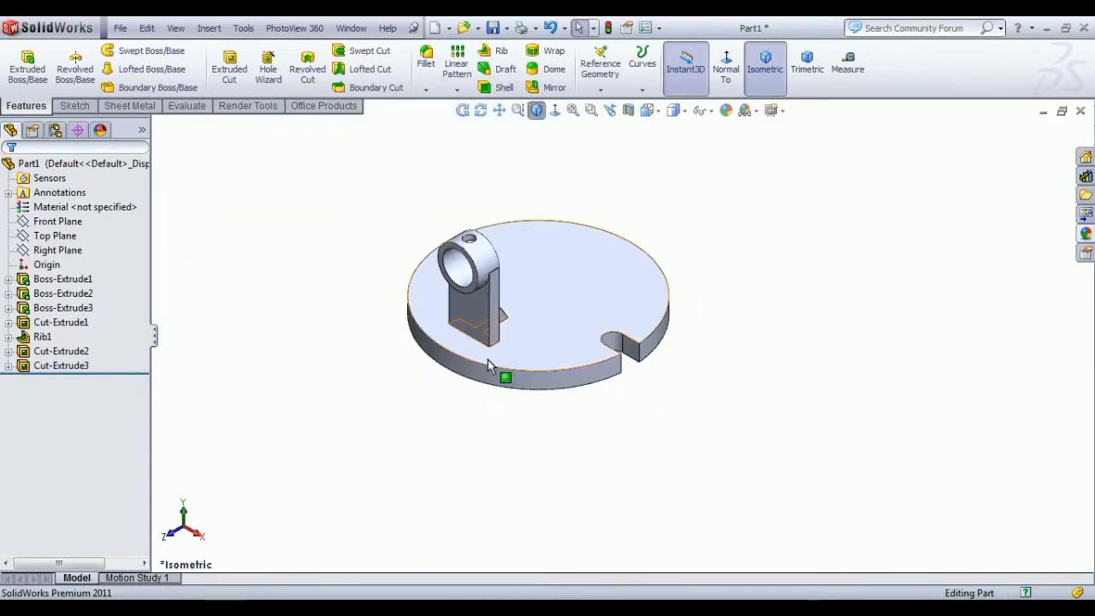
scroll(488, 359, "down", 1)
left_click(238, 300)
left_click(457, 89)
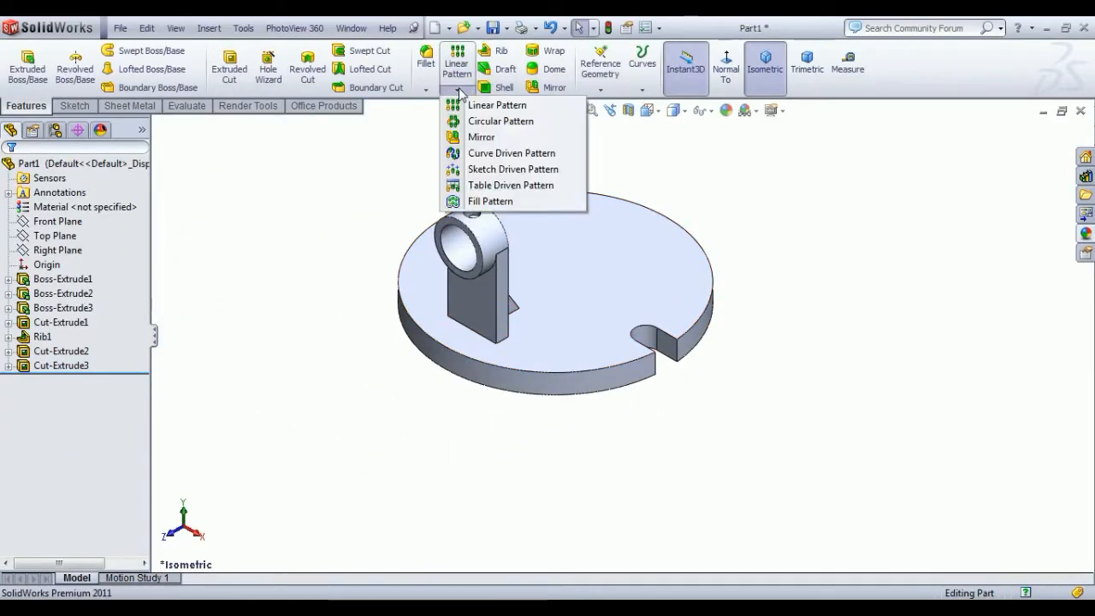
left_click(499, 122)
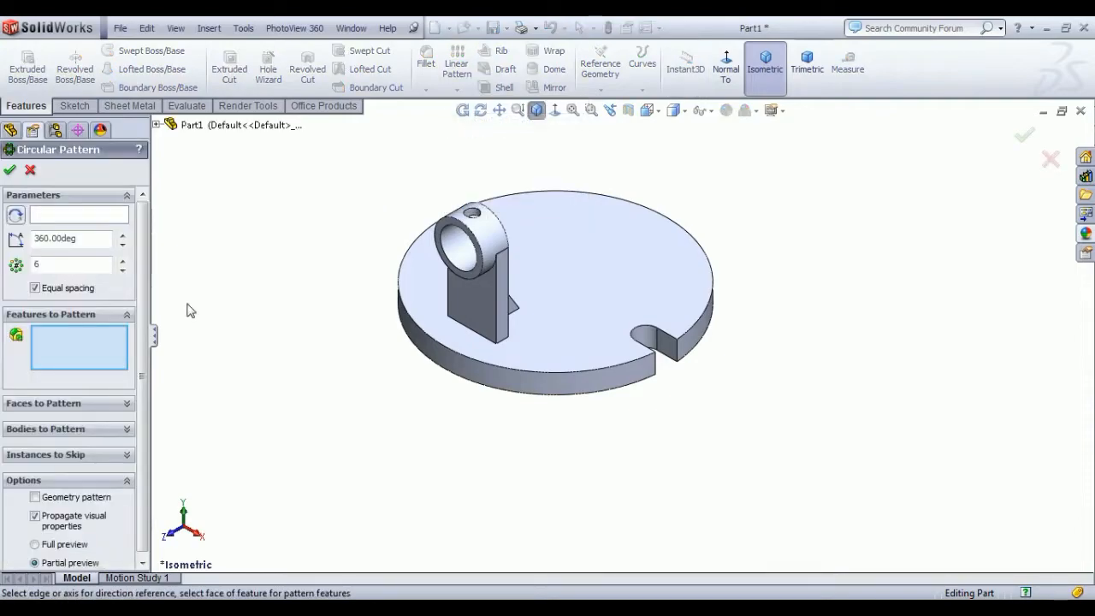
left_click(655, 348)
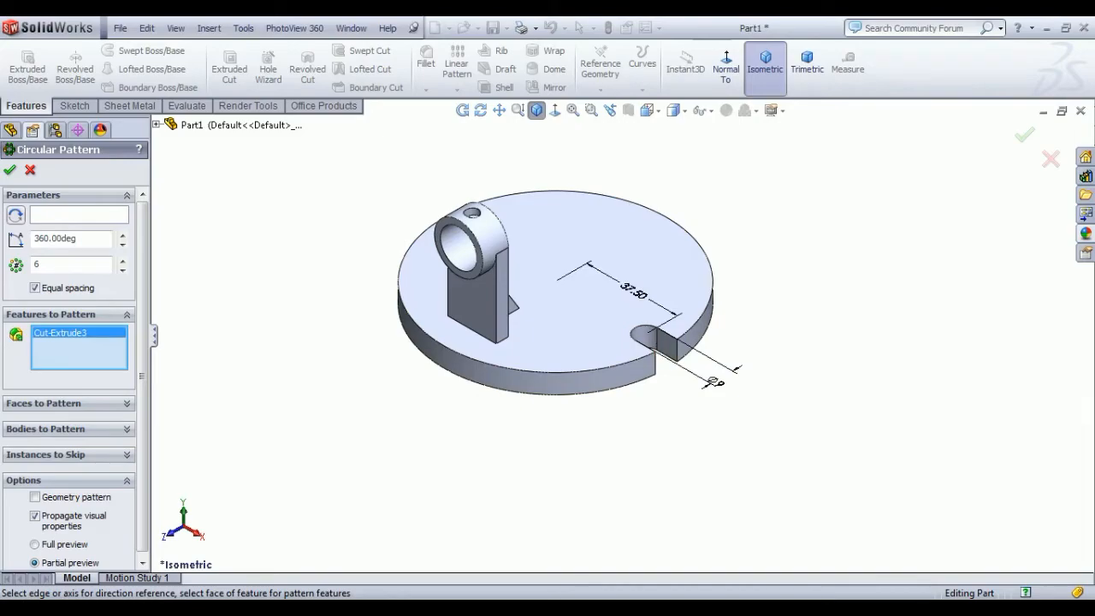
left_click(65, 220)
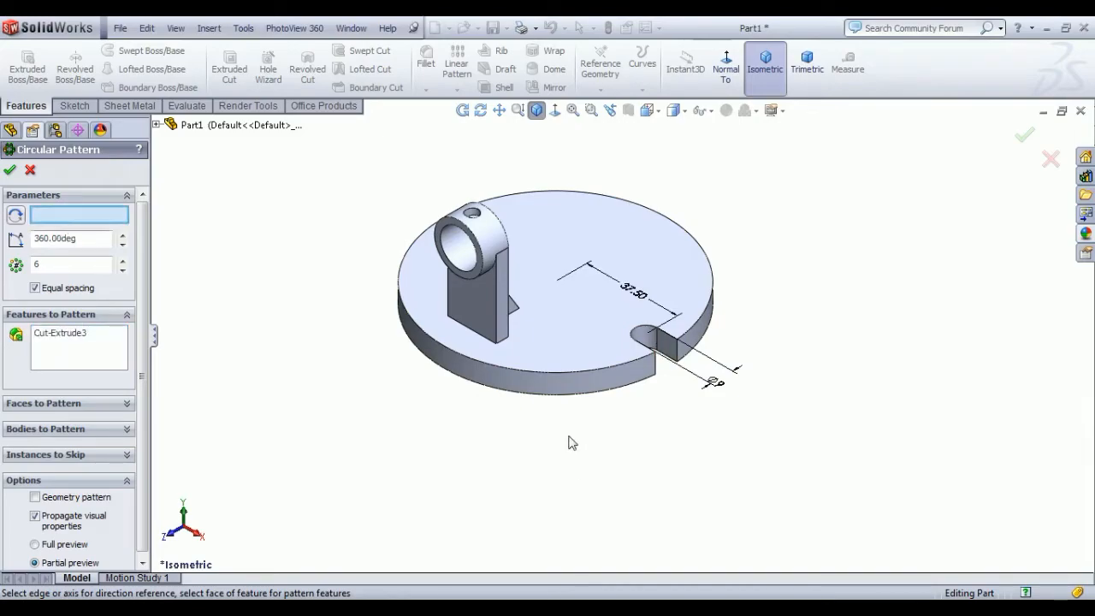
left_click(559, 387)
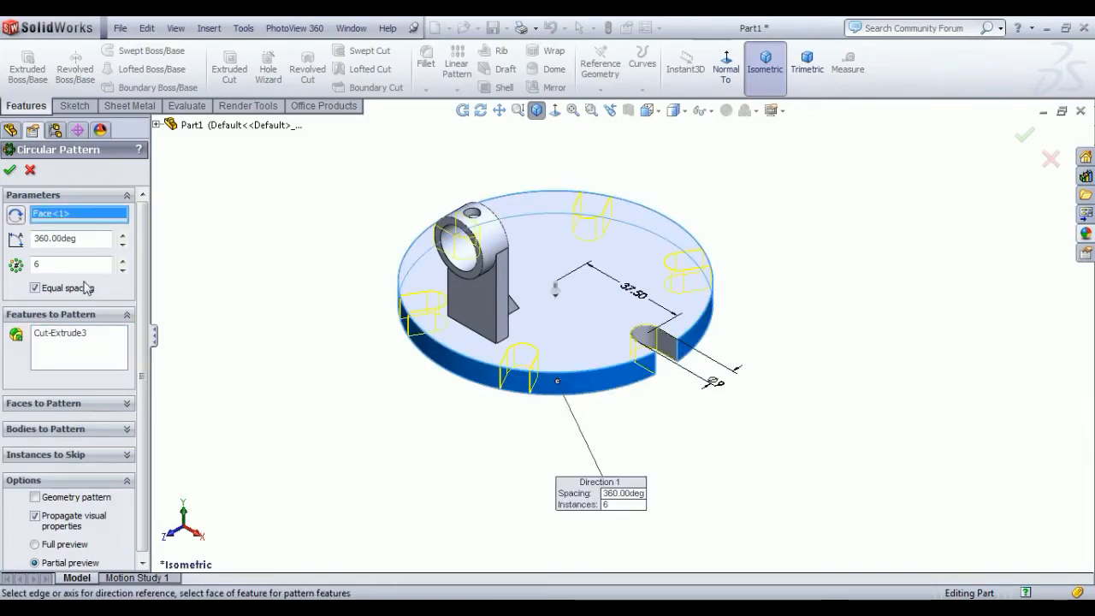
Set the slot pattern to 3 equally spaced instances over 360° and create it
left_click(123, 271)
left_click(123, 270)
left_click(123, 271)
middle_click_drag(309, 427, 307, 434)
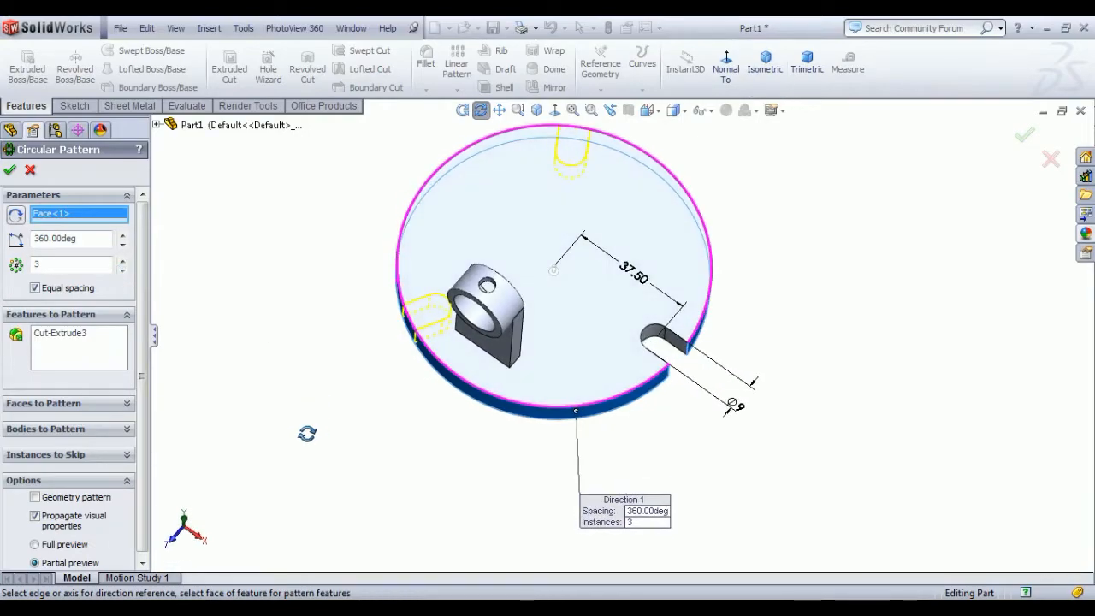
scroll(297, 428, "up", 1)
left_click(10, 170)
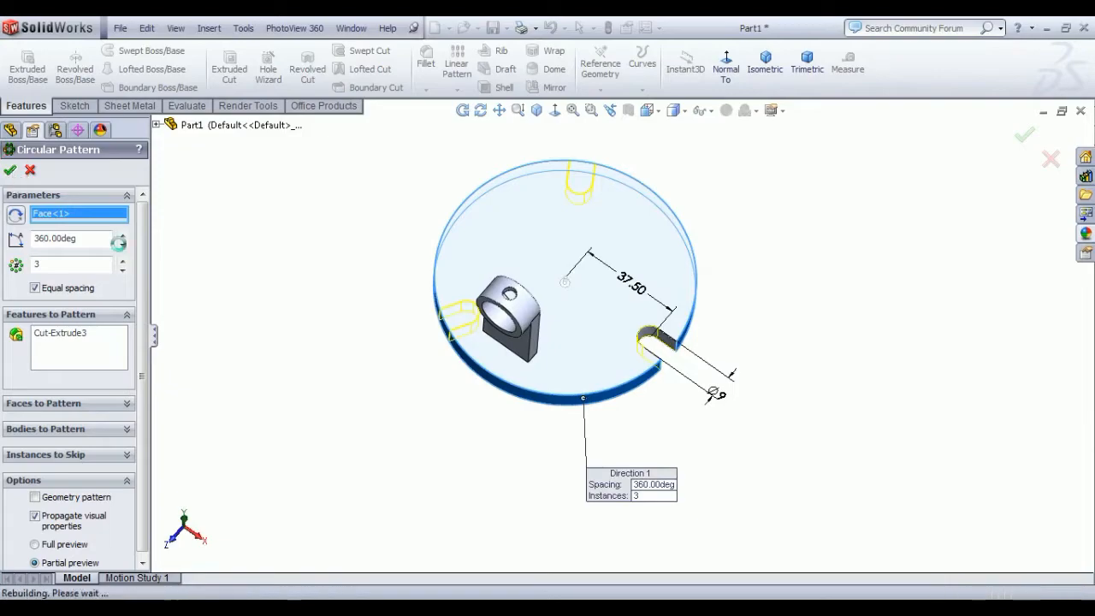
middle_click_drag(379, 422, 357, 428)
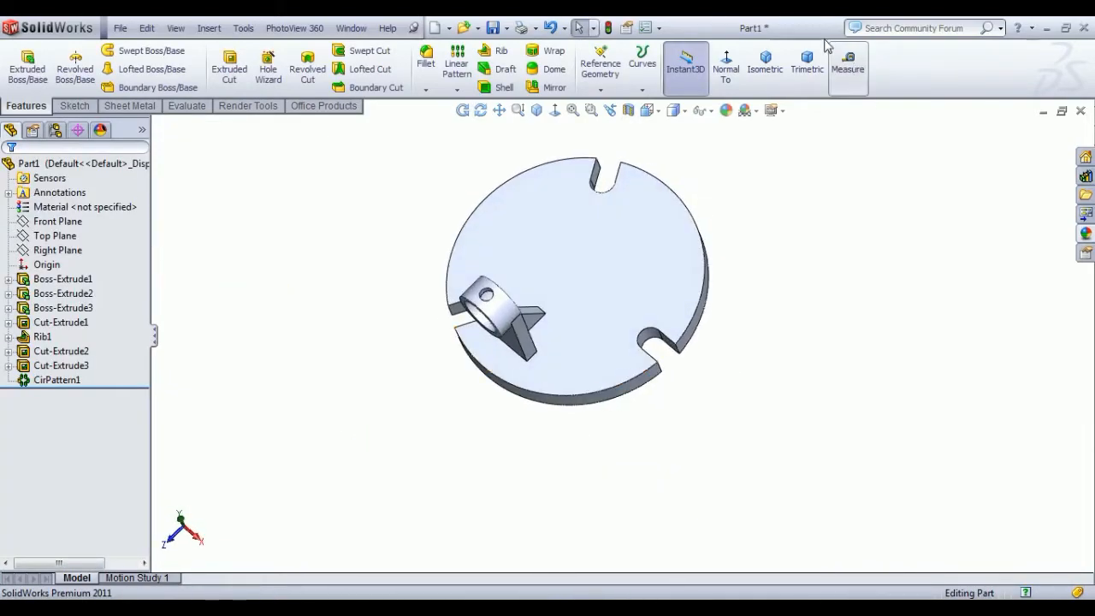
left_click(765, 63)
Sketch a circle of about 67 mm diameter on the base's top face, centred on the origin
left_click(354, 609)
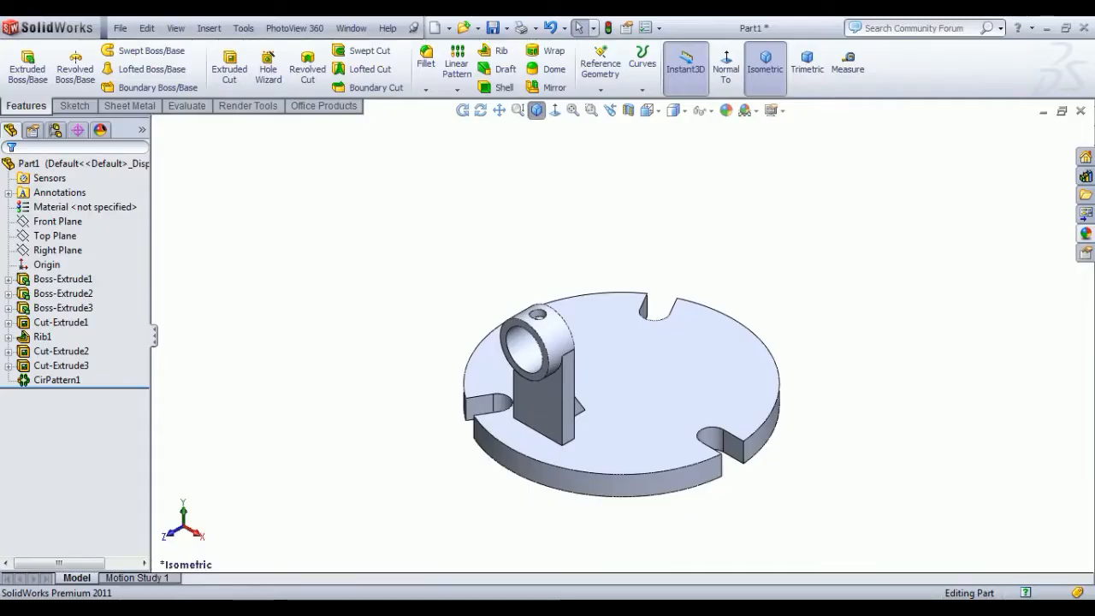
left_click(634, 434)
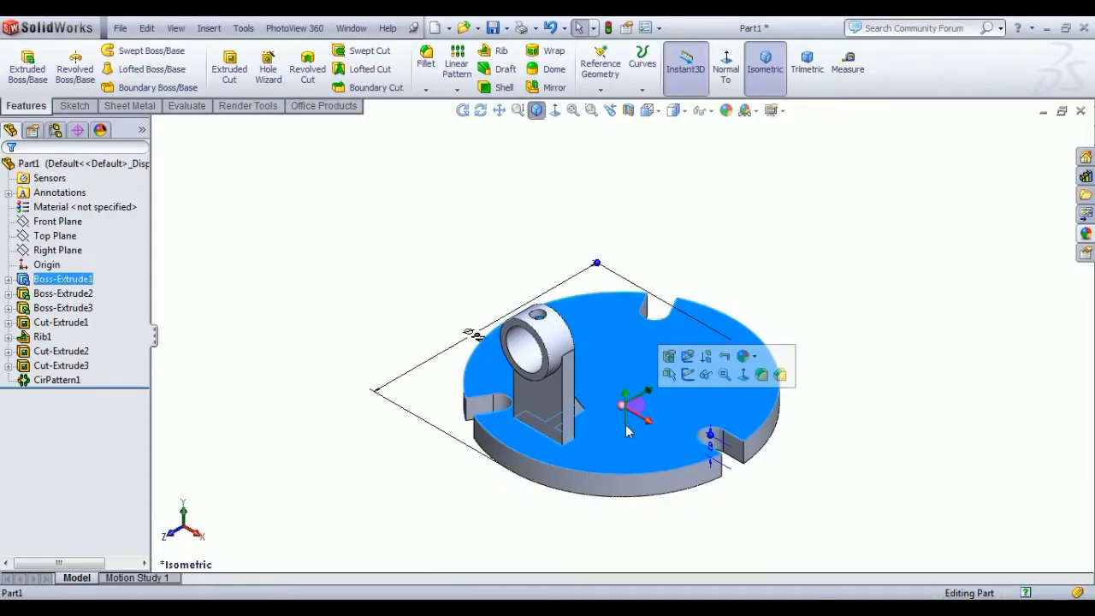
left_click(688, 375)
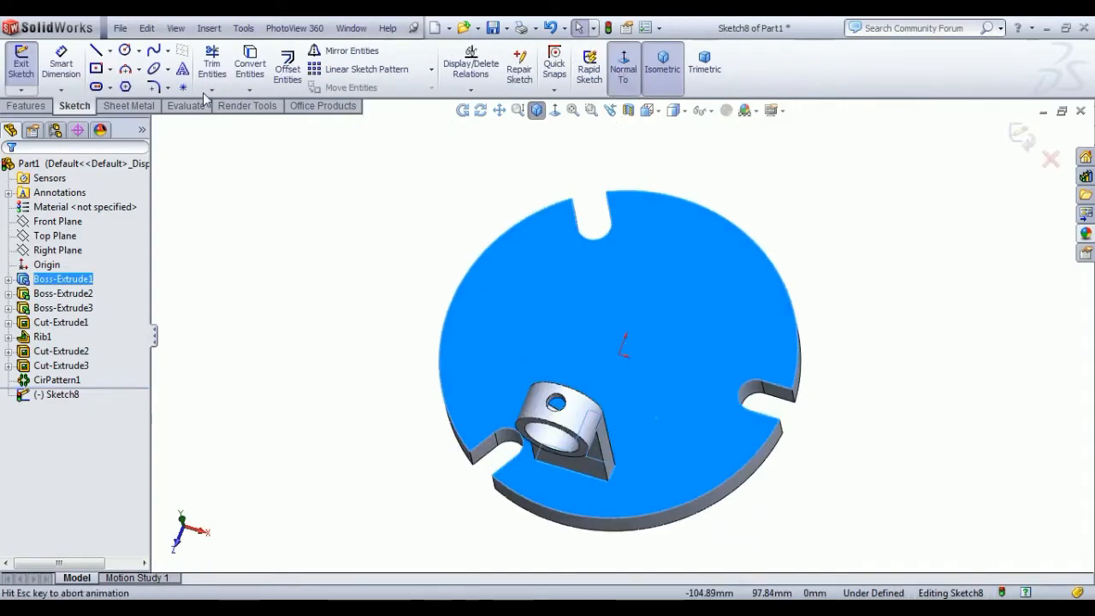
left_click(125, 50)
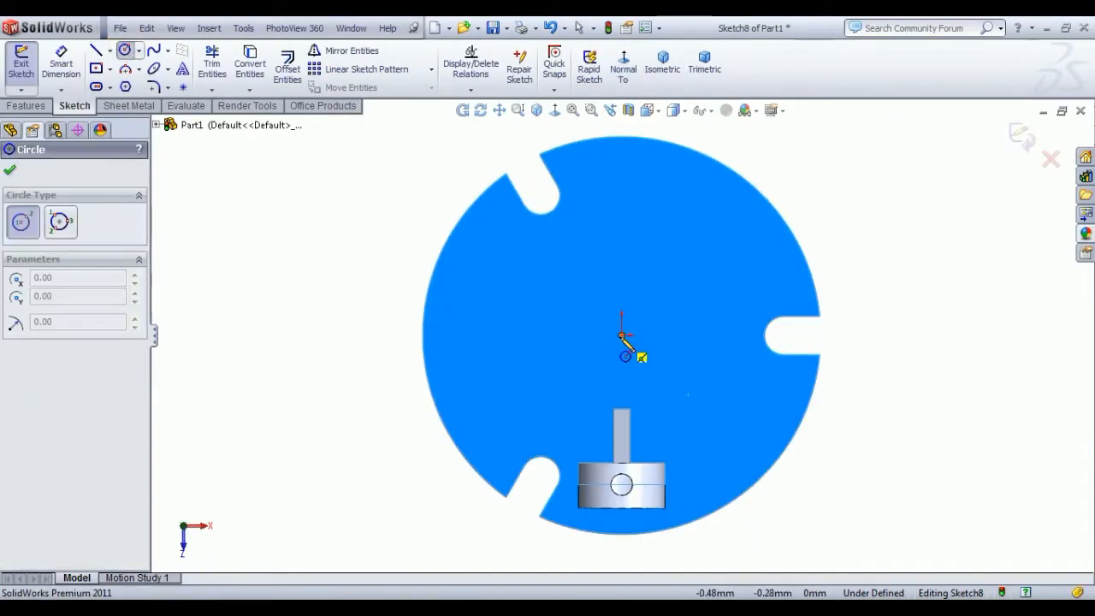
left_click(622, 336)
left_click(729, 436)
Dimension the sketched circle's diameter at 80 mm
left_click(60, 64)
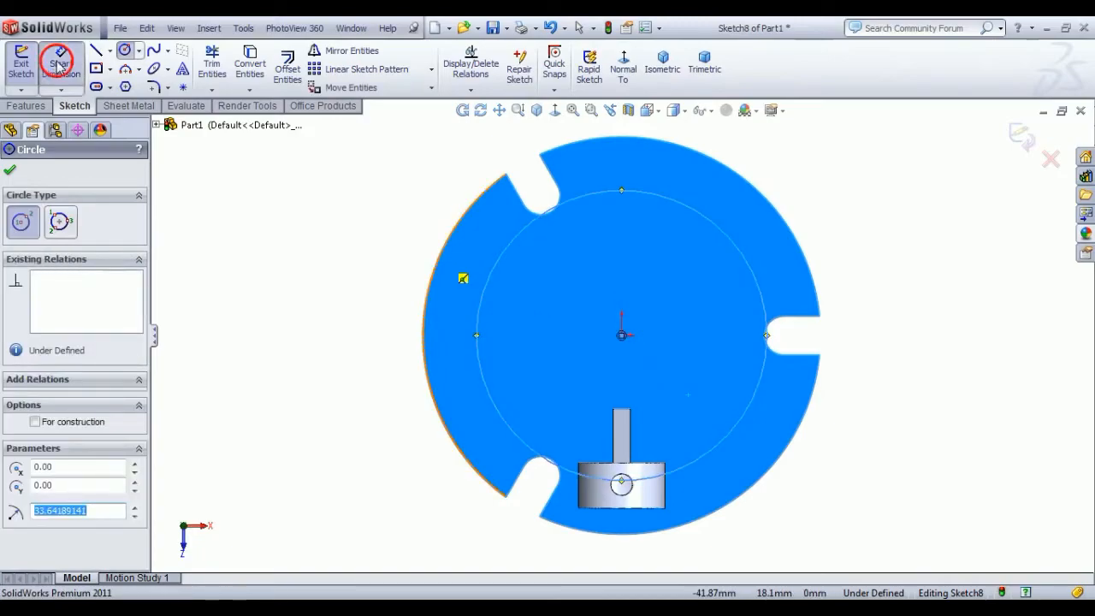
left_click(746, 255)
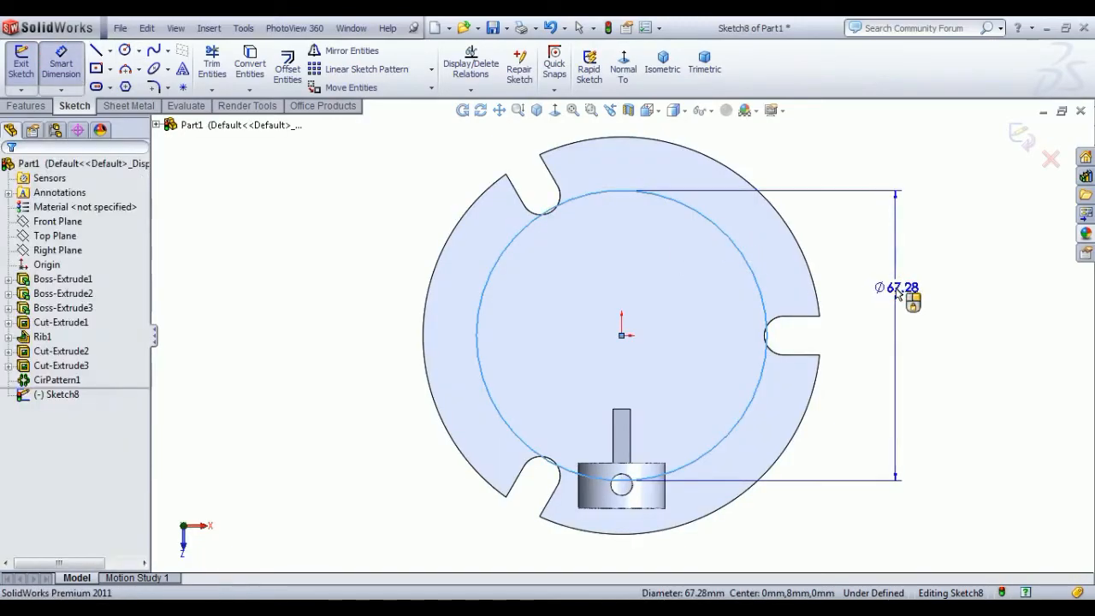
left_click(897, 294)
type("80")
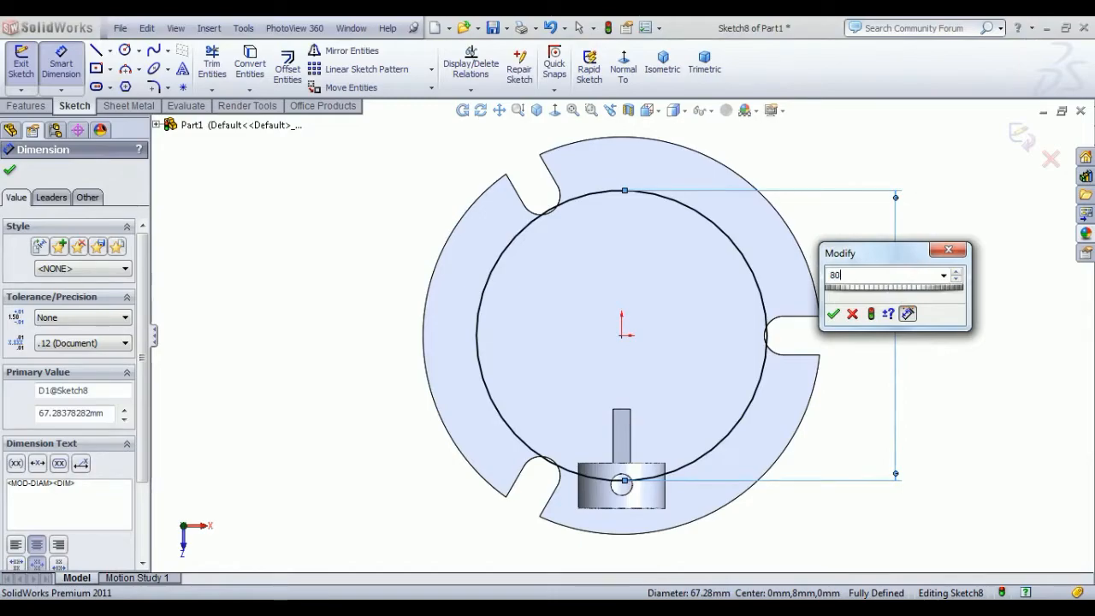
key("Return")
right_click(238, 304)
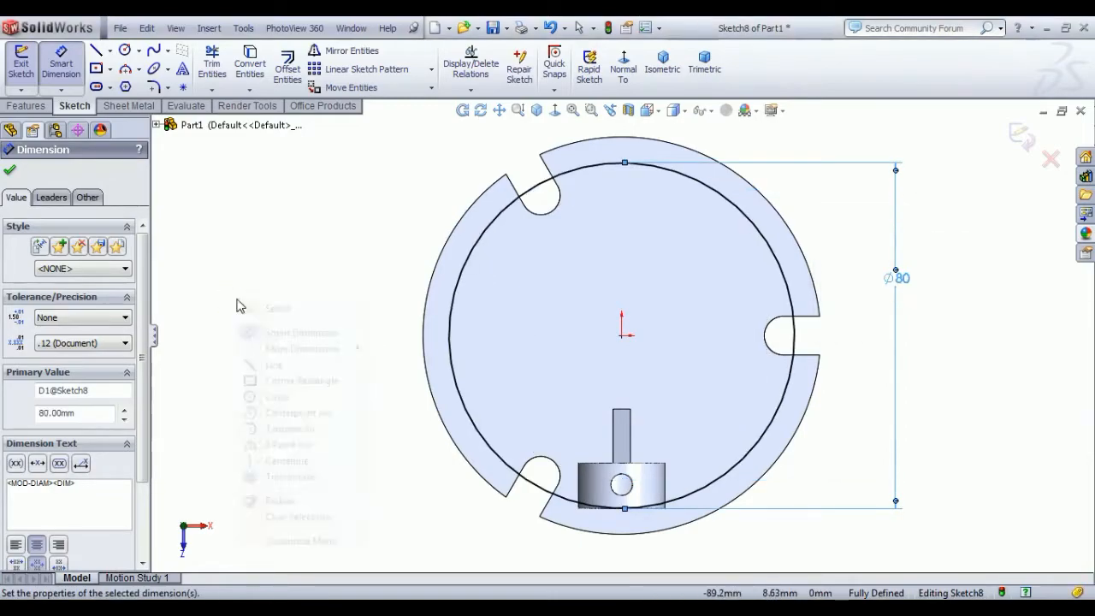
left_click(276, 310)
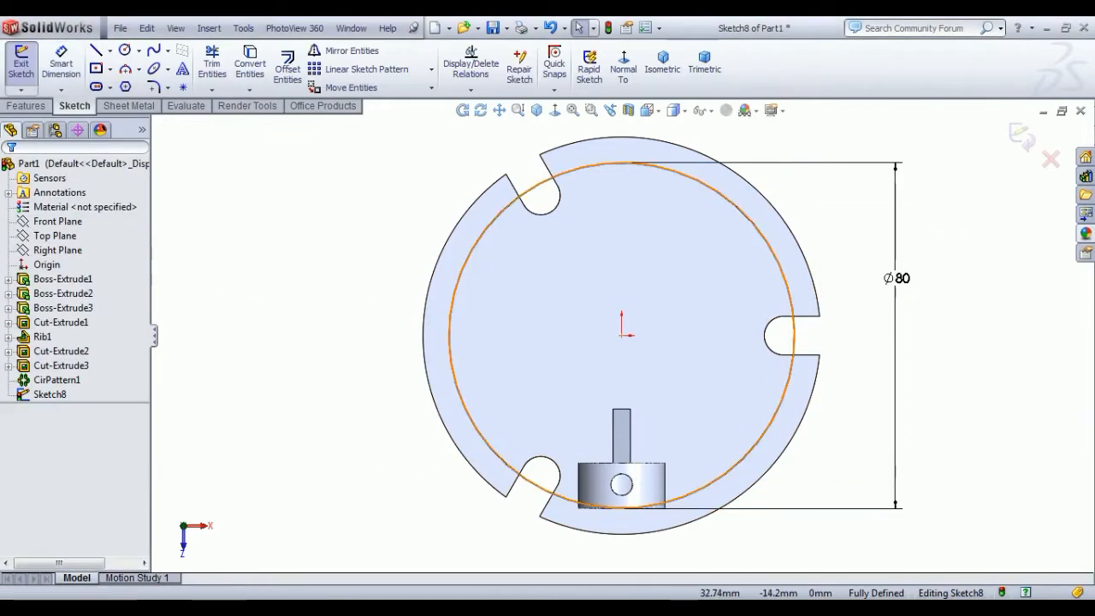
Close the sketch and cut Through All upwards from the base, with the side flipped to remove support material outside the circle
left_click(21, 67)
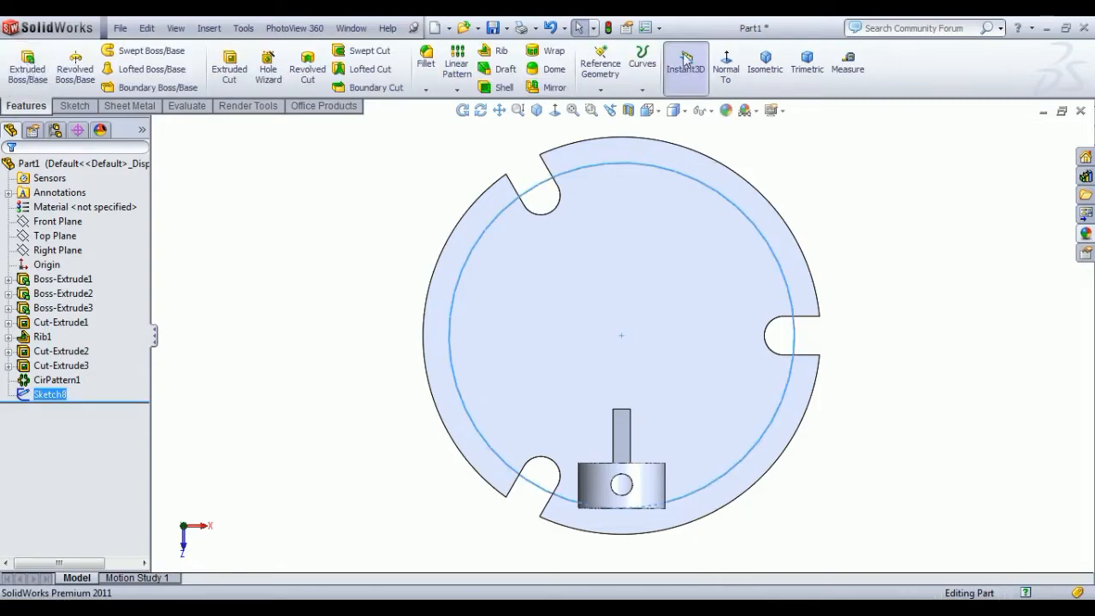
left_click(767, 68)
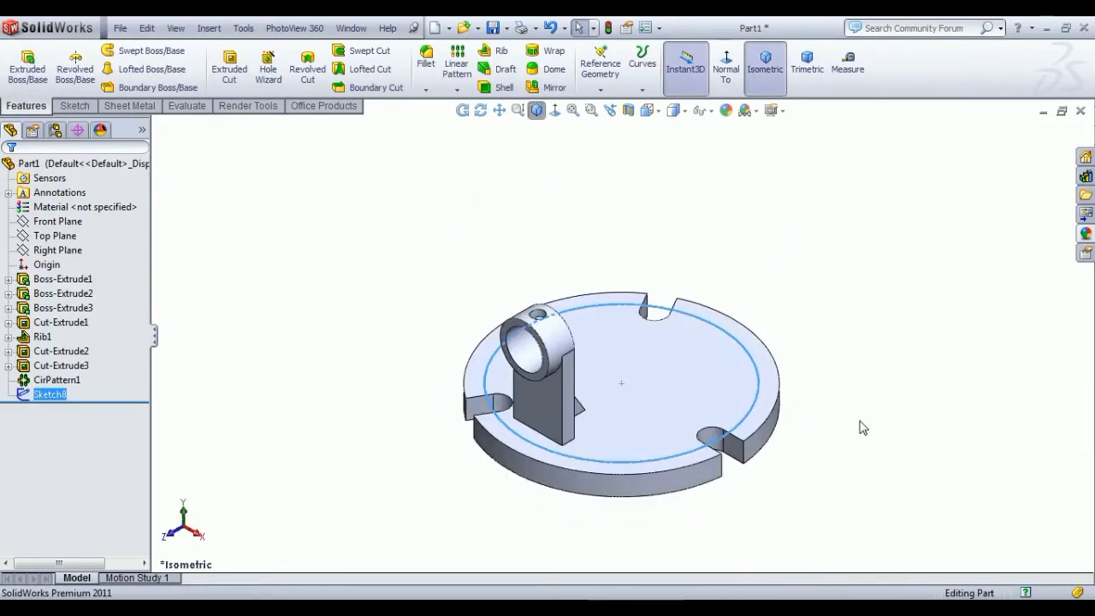
left_click(229, 68)
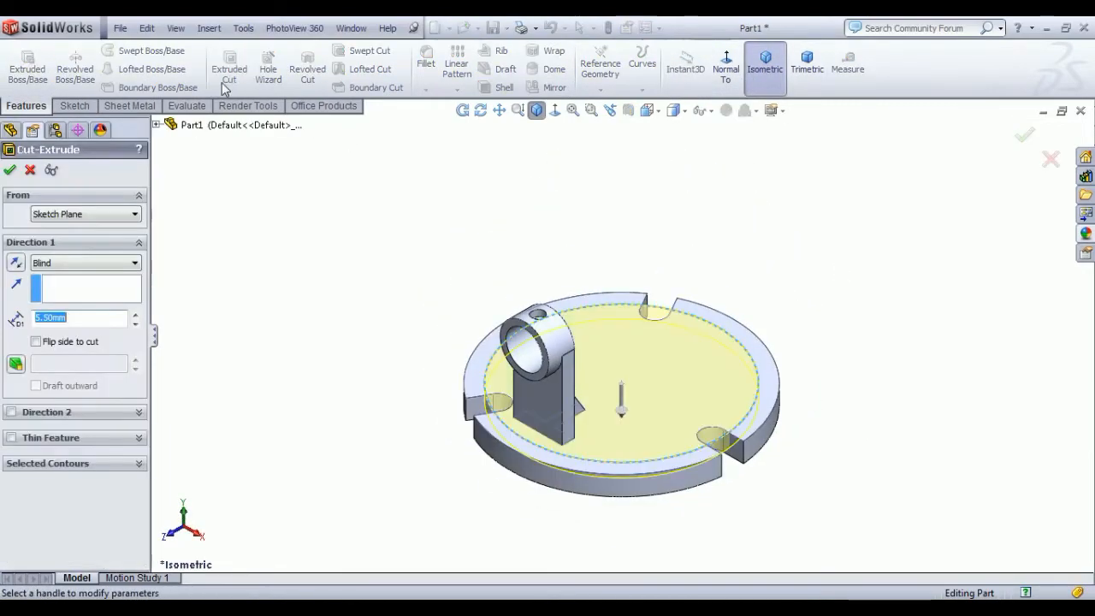
left_click(58, 263)
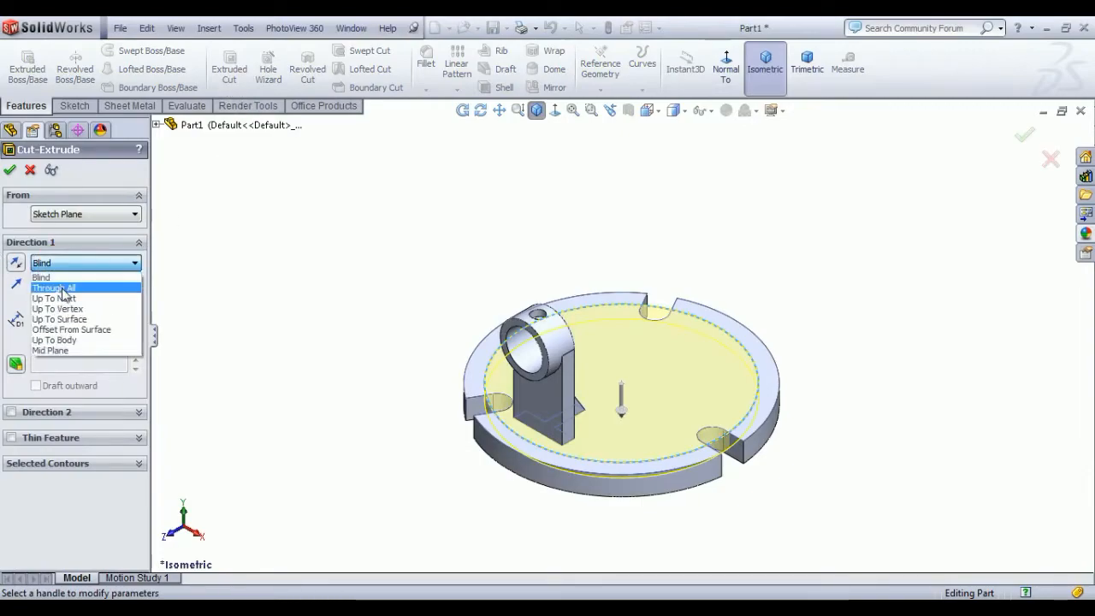
left_click(63, 290)
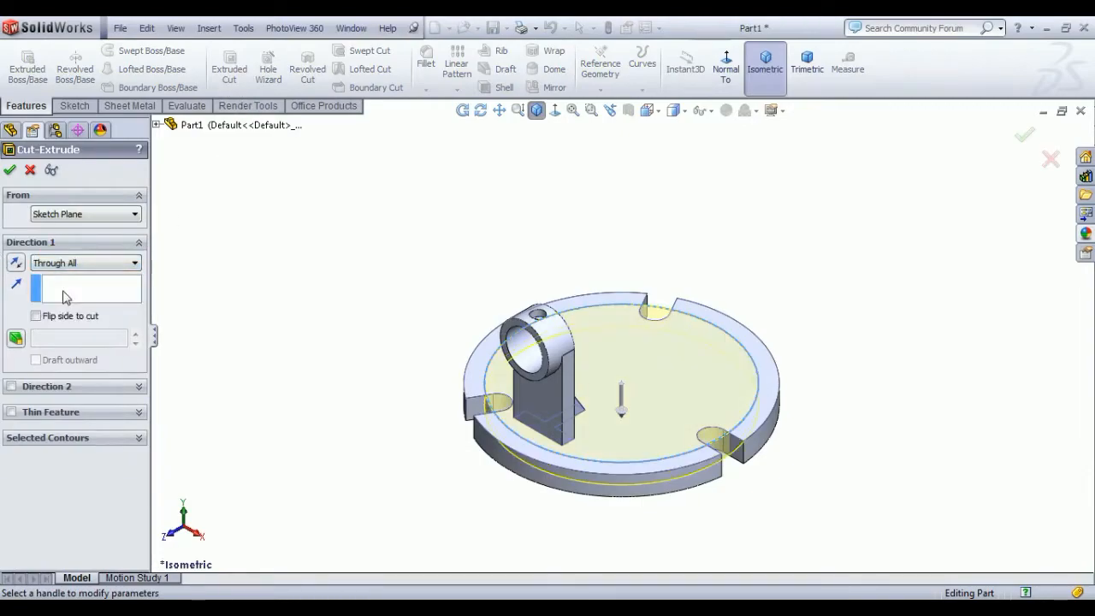
left_click(15, 264)
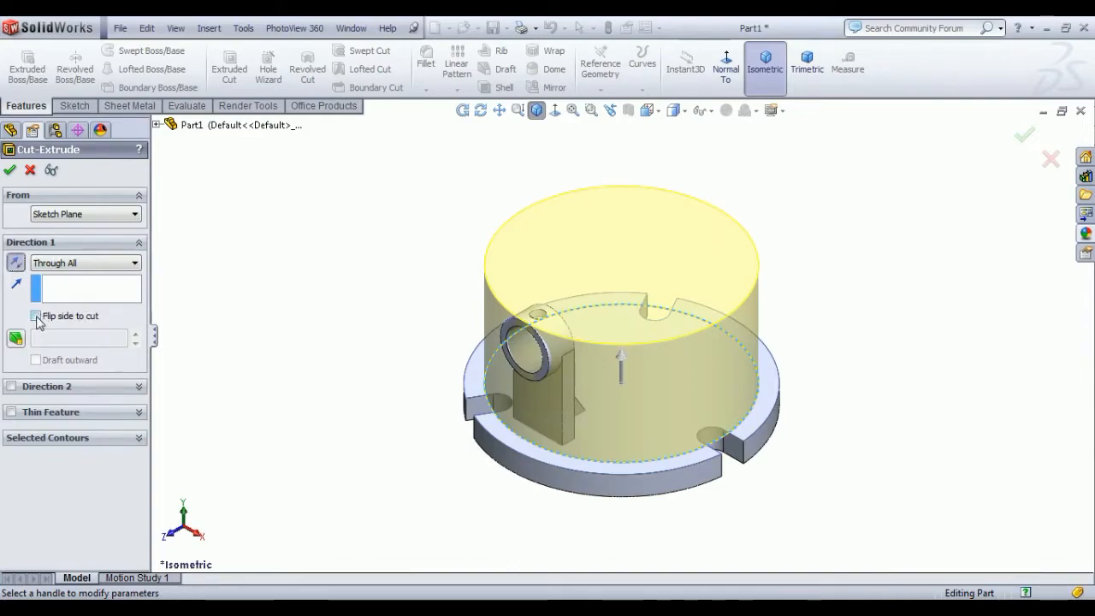
left_click(36, 317)
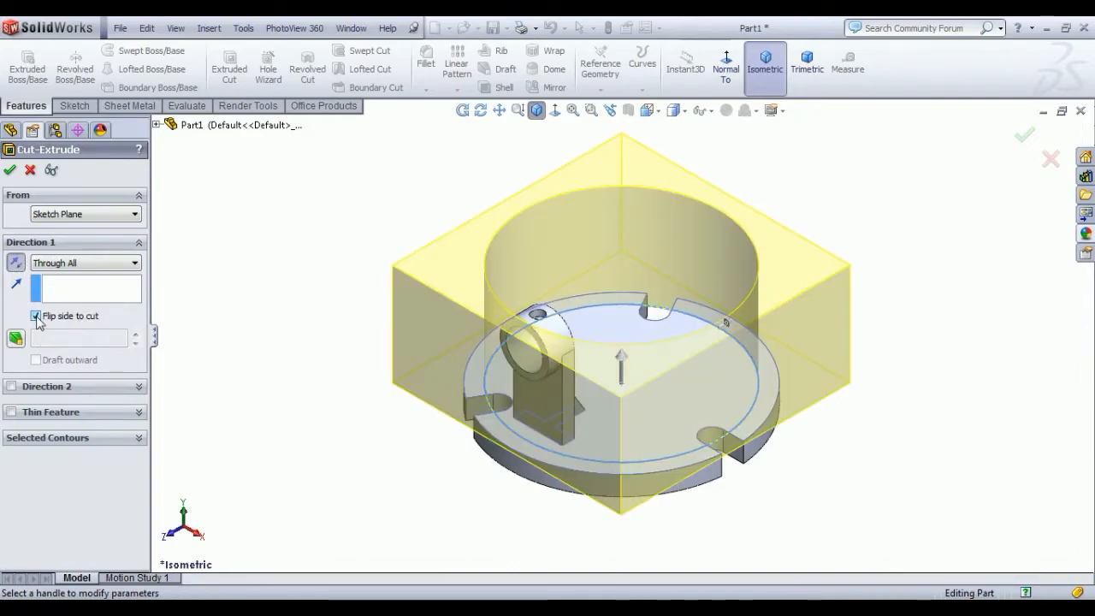
middle_click_drag(265, 275, 239, 306)
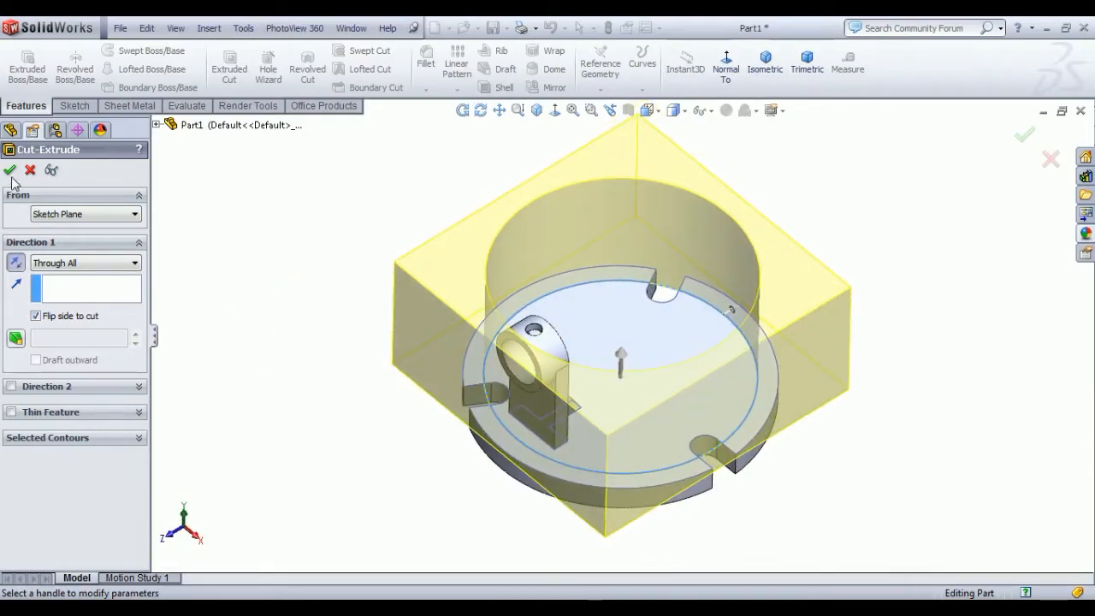
left_click(12, 172)
scroll(770, 385, "up", 3)
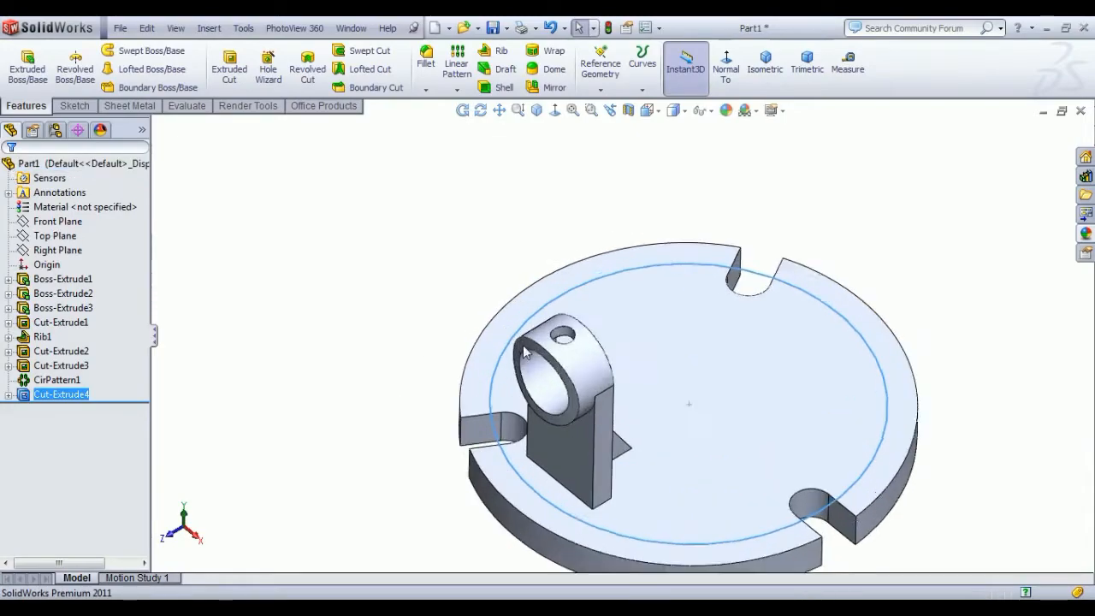
middle_click_drag(599, 283, 516, 313)
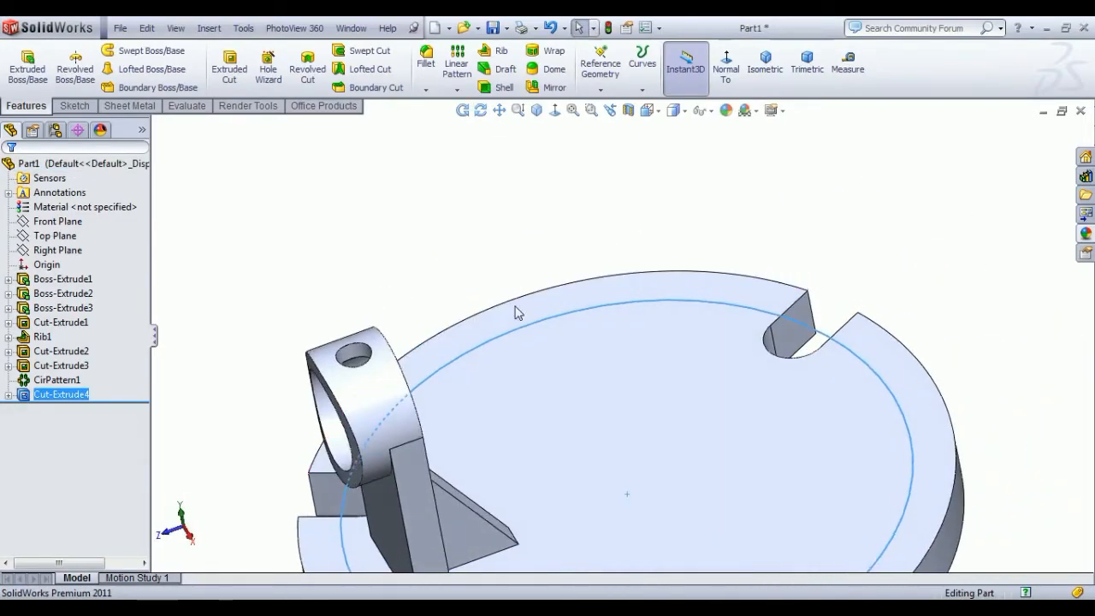
left_click(765, 61)
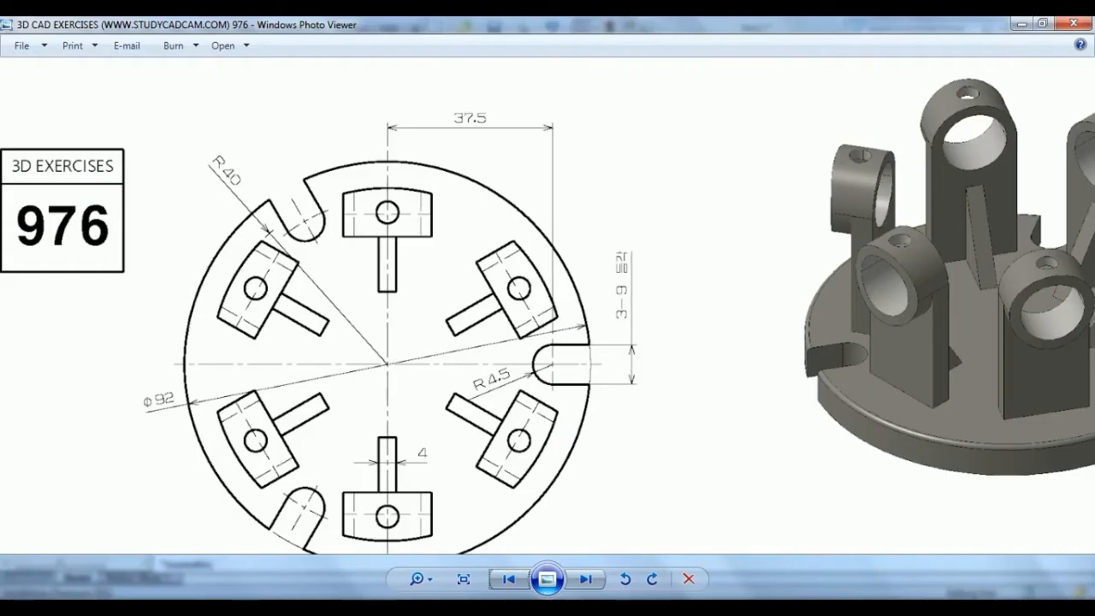
Start a circular pattern and select the ring boss, its top hole, the ring bore, the upright support and the rib as features
scroll(419, 410, "down", 1)
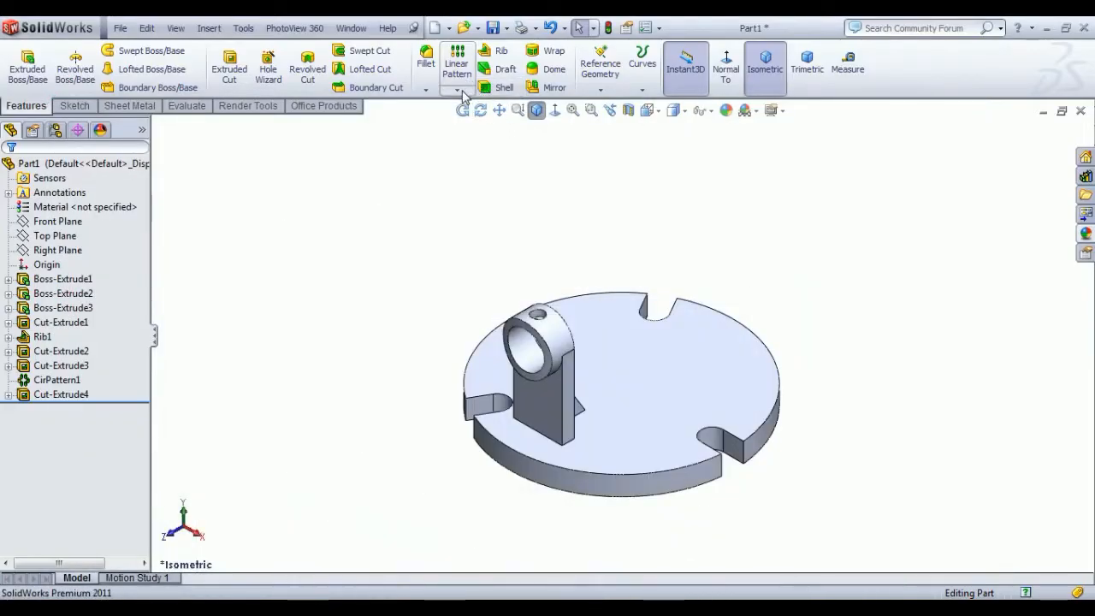
left_click(457, 89)
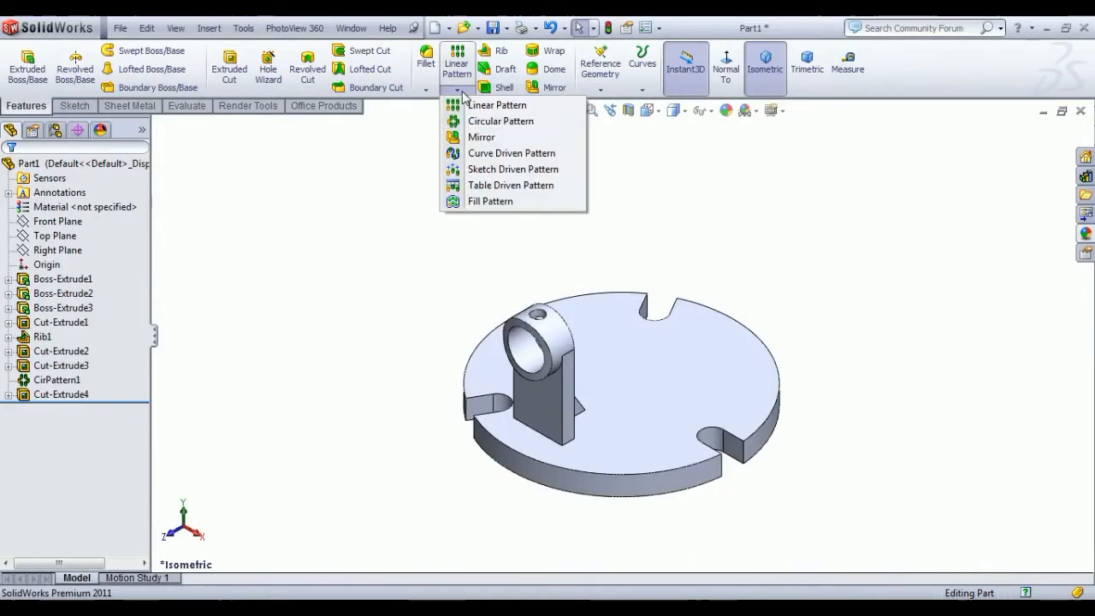
left_click(496, 123)
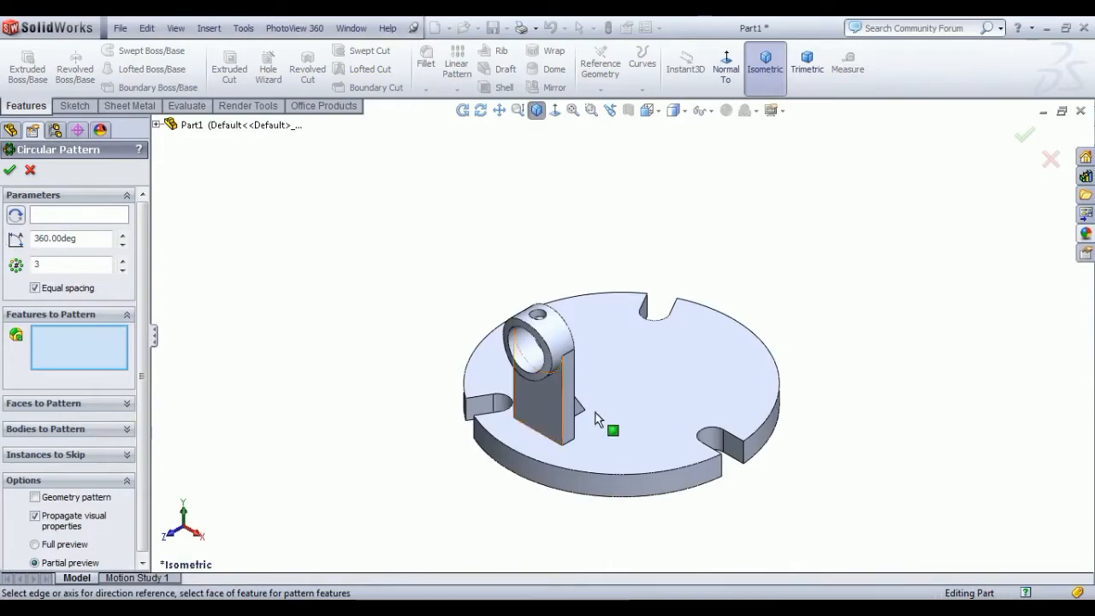
scroll(568, 348, "down", 2)
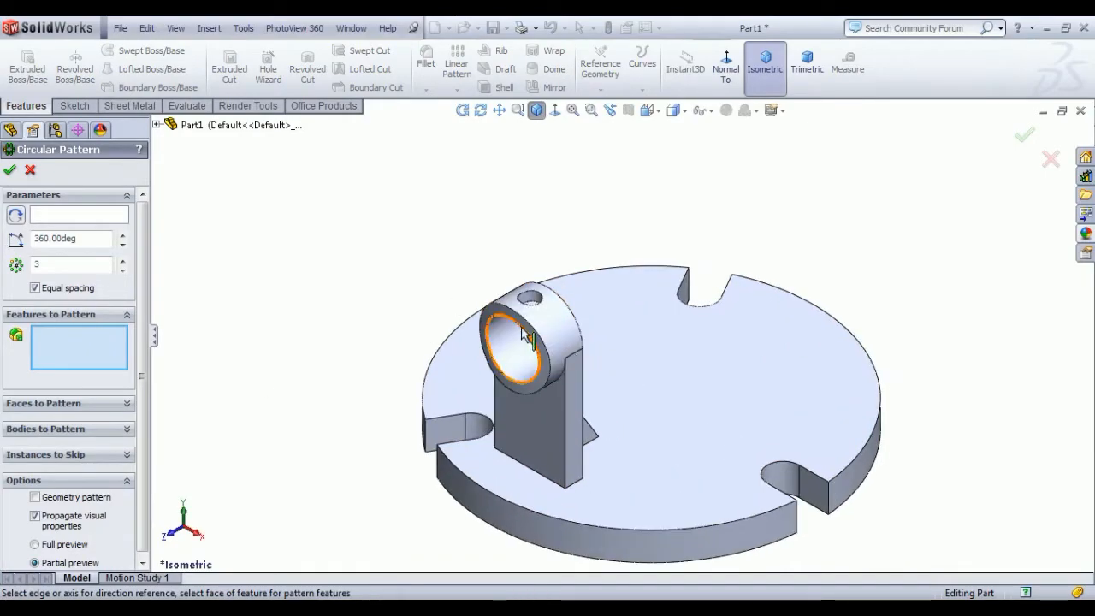
left_click(548, 331)
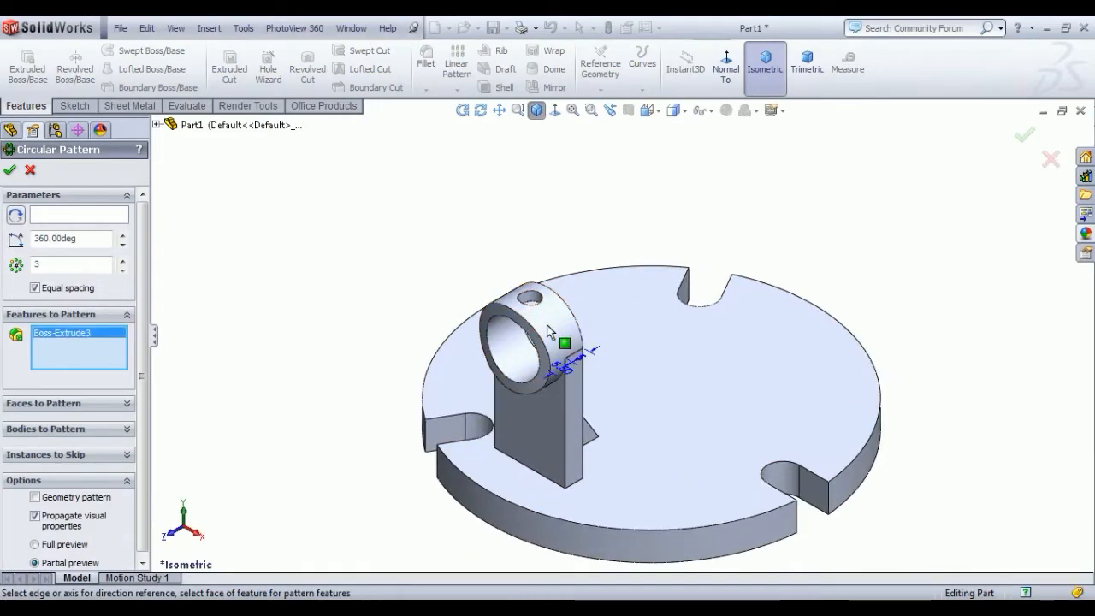
left_click(530, 301)
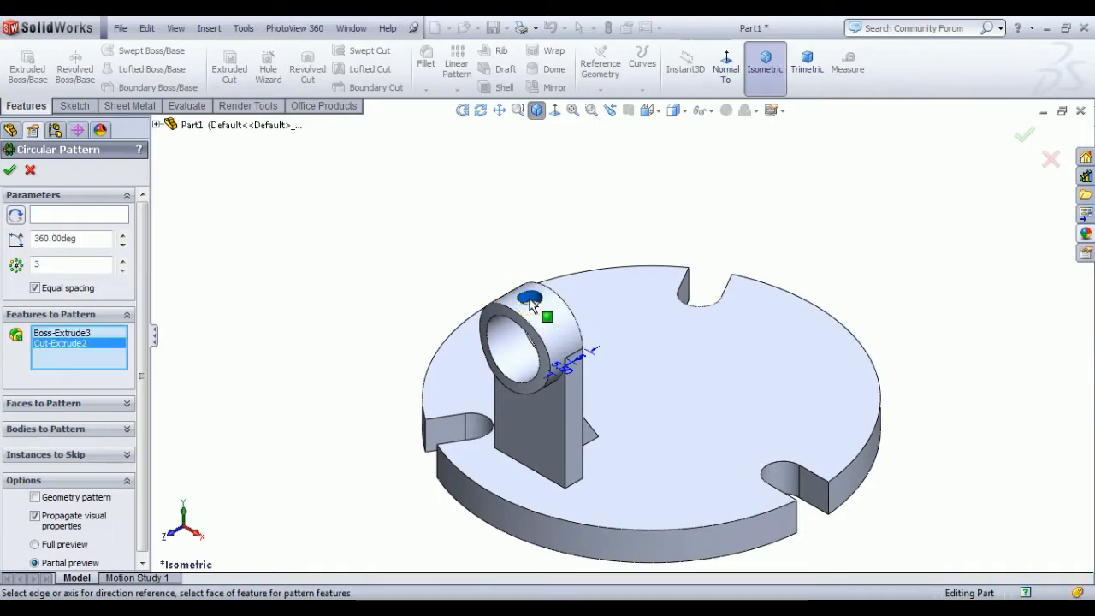
left_click(506, 362)
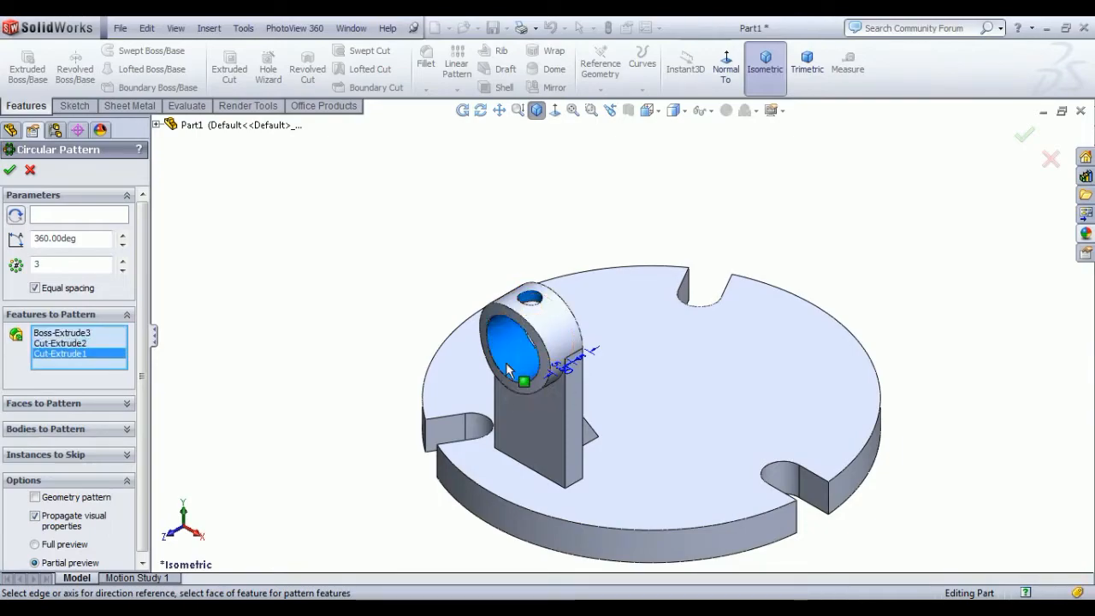
left_click(549, 429)
middle_click_drag(556, 439, 575, 453)
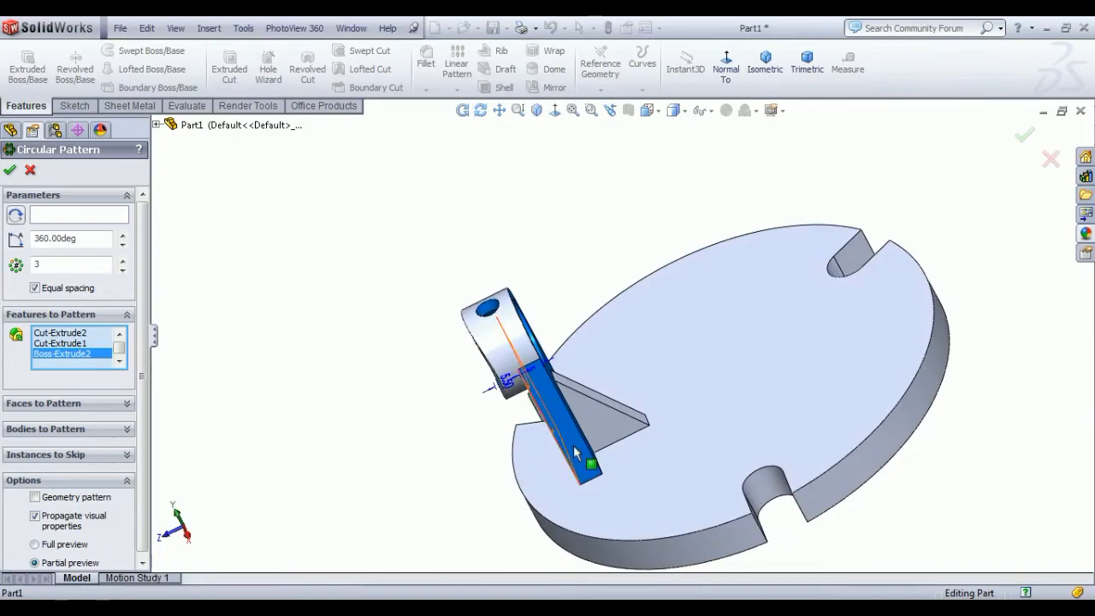
left_click(612, 423)
middle_click_drag(612, 423, 650, 433)
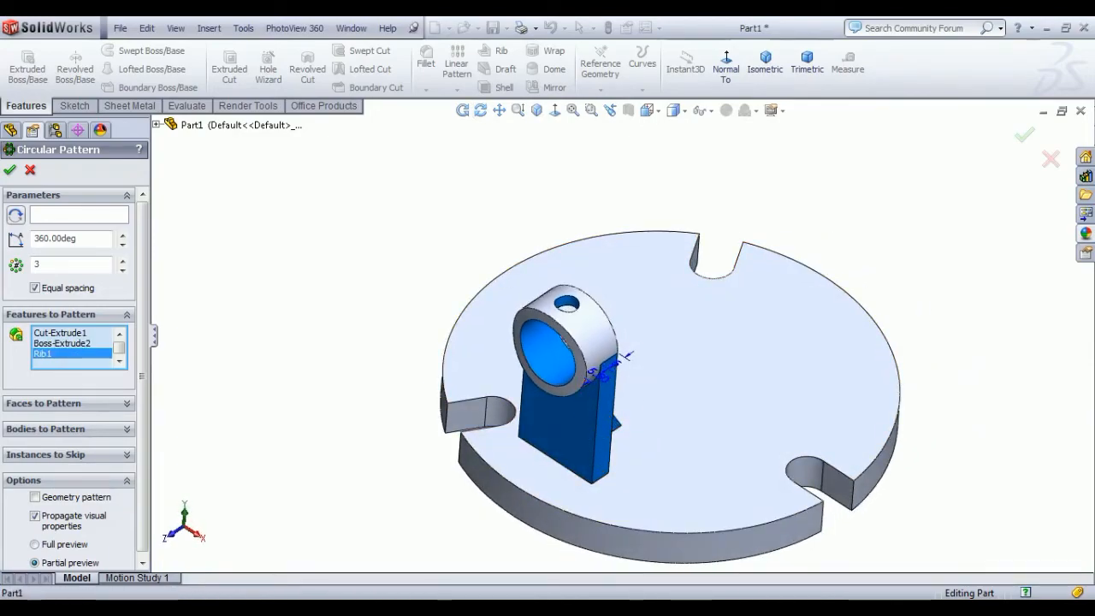
Pattern the selected features about the base's outer cylindrical face with 6 equally spaced instances over 360°
left_click(60, 221)
left_click(504, 494)
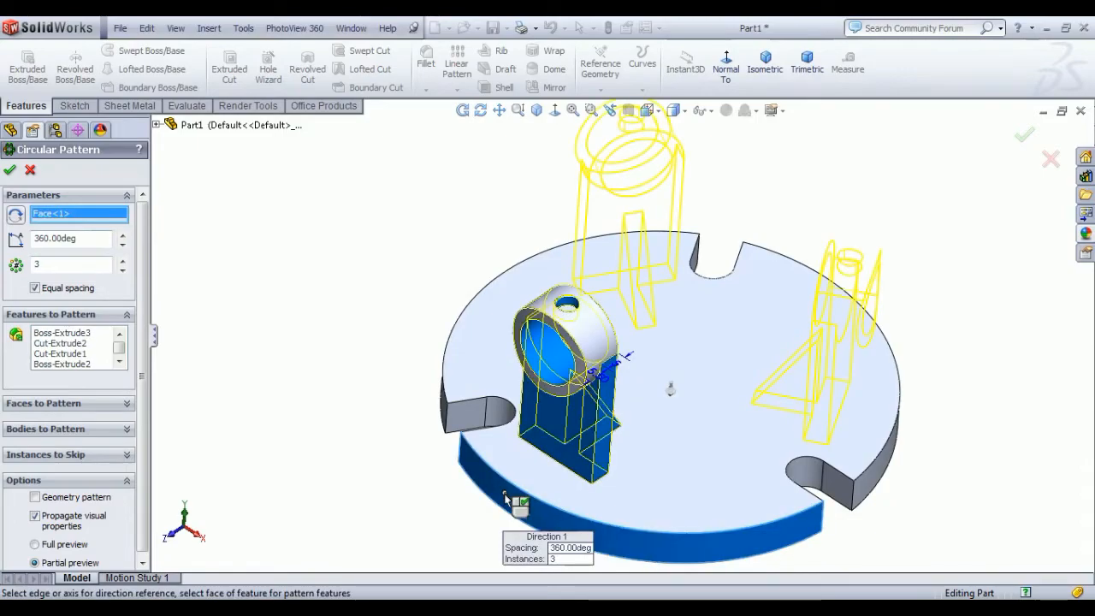
left_click(122, 260)
left_click(122, 260)
left_click(123, 261)
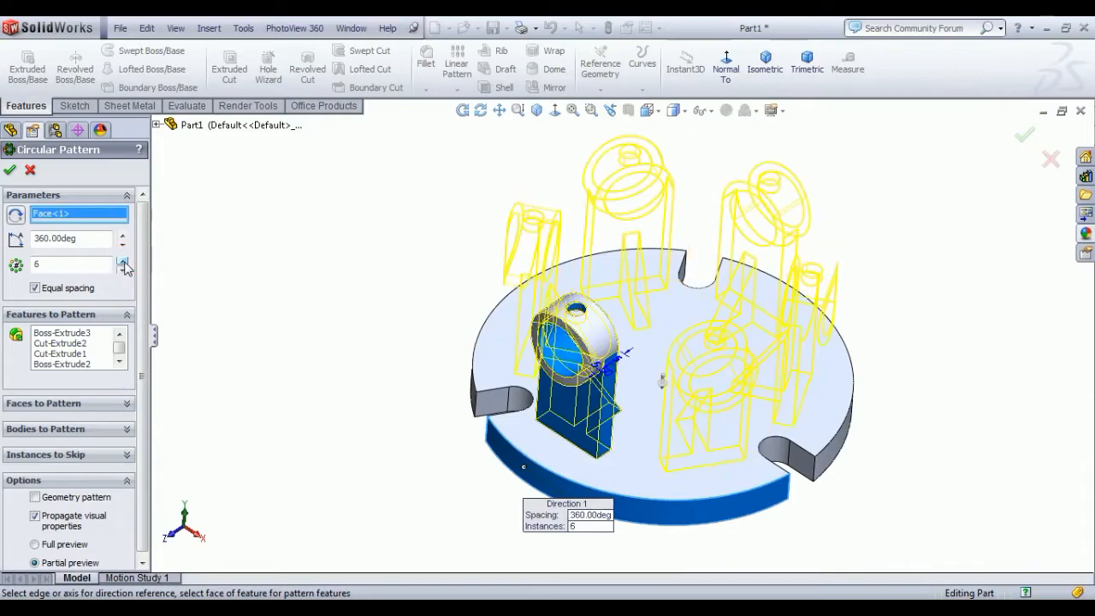
middle_click_drag(370, 298, 373, 327)
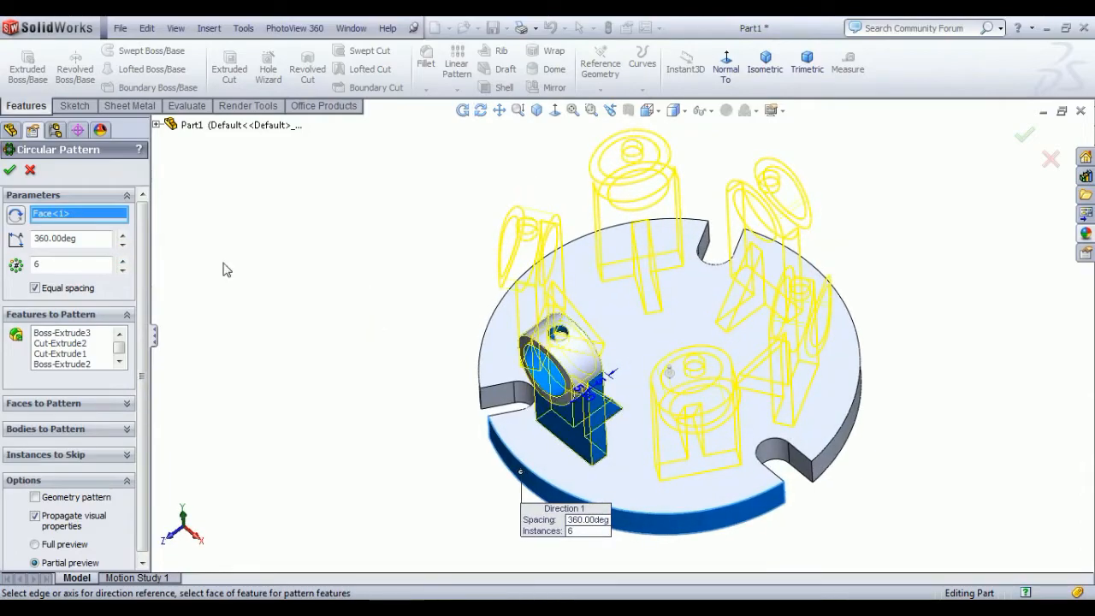
left_click(11, 172)
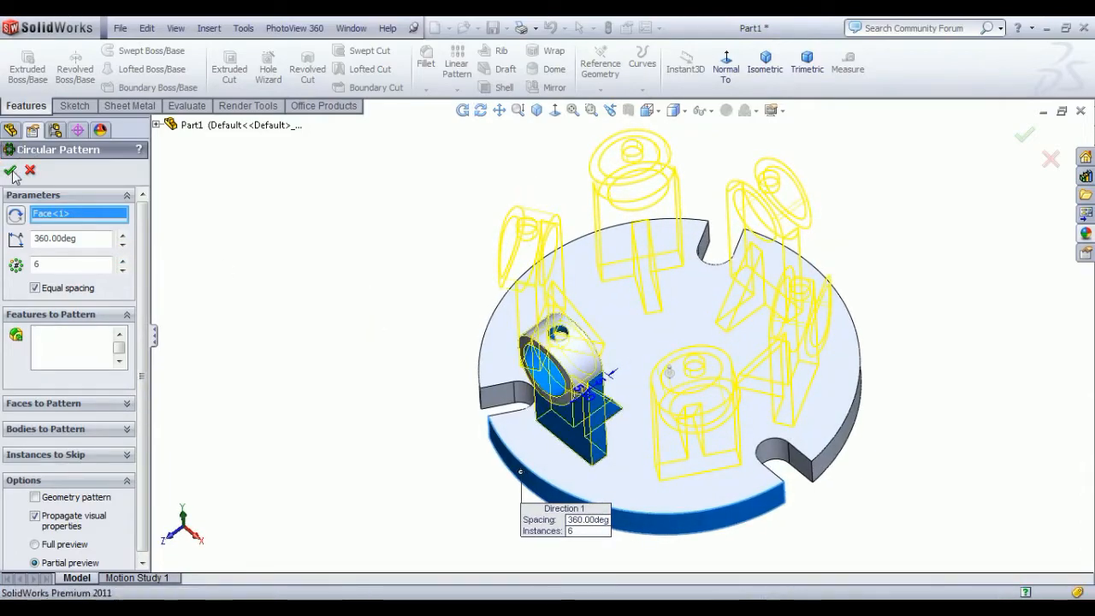
Edit the six-instance circular pattern to also include the cut that trims the ring's curved outer face
middle_click_drag(364, 248, 446, 221)
middle_click_drag(719, 202, 642, 403)
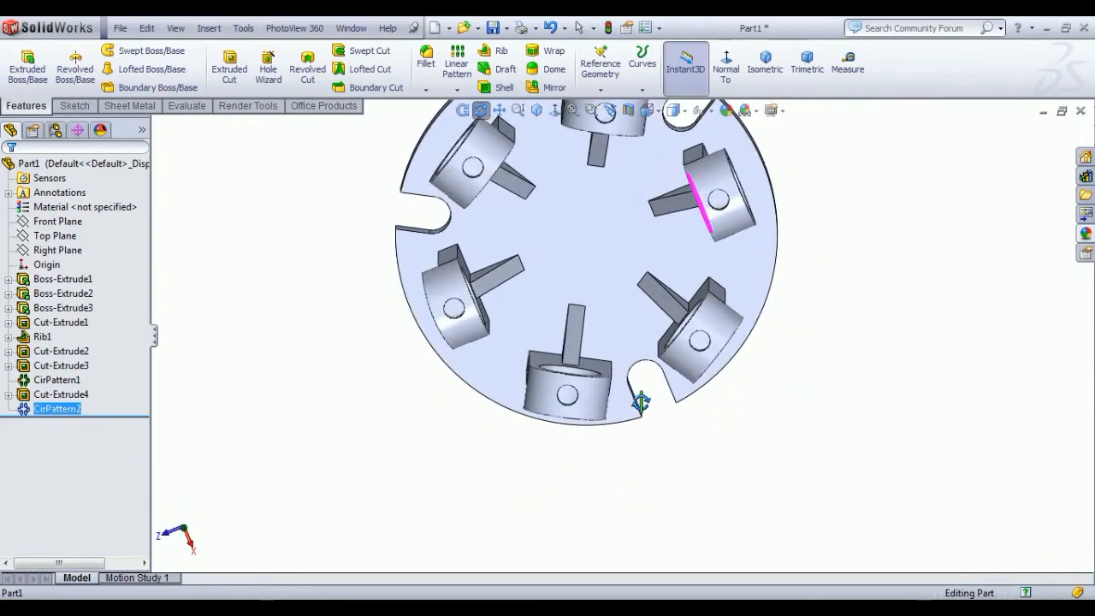
left_click(770, 81)
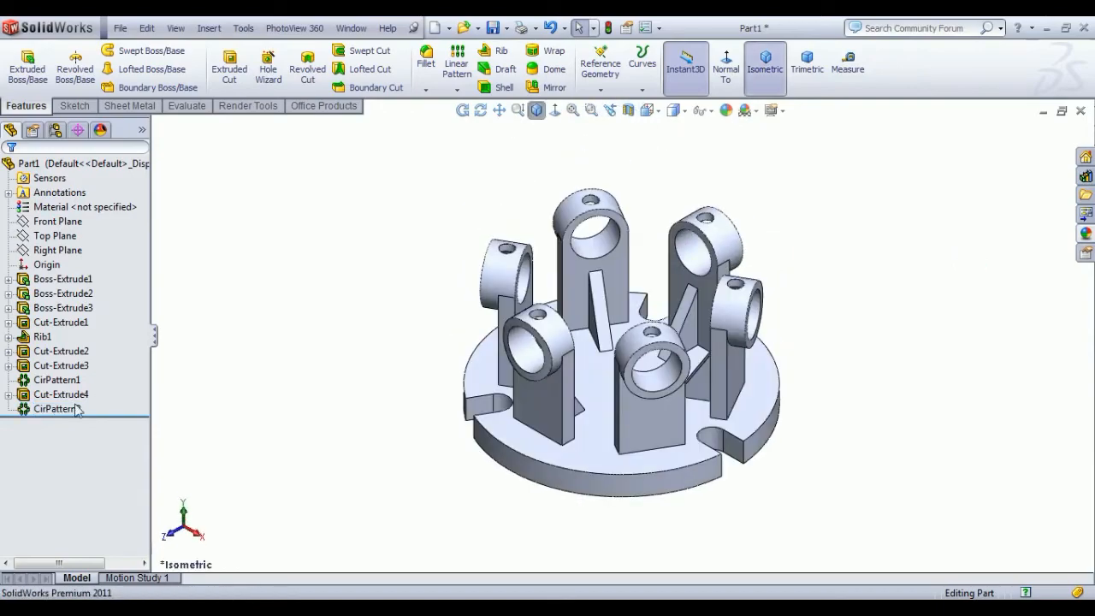
left_click(93, 407)
left_click(96, 374)
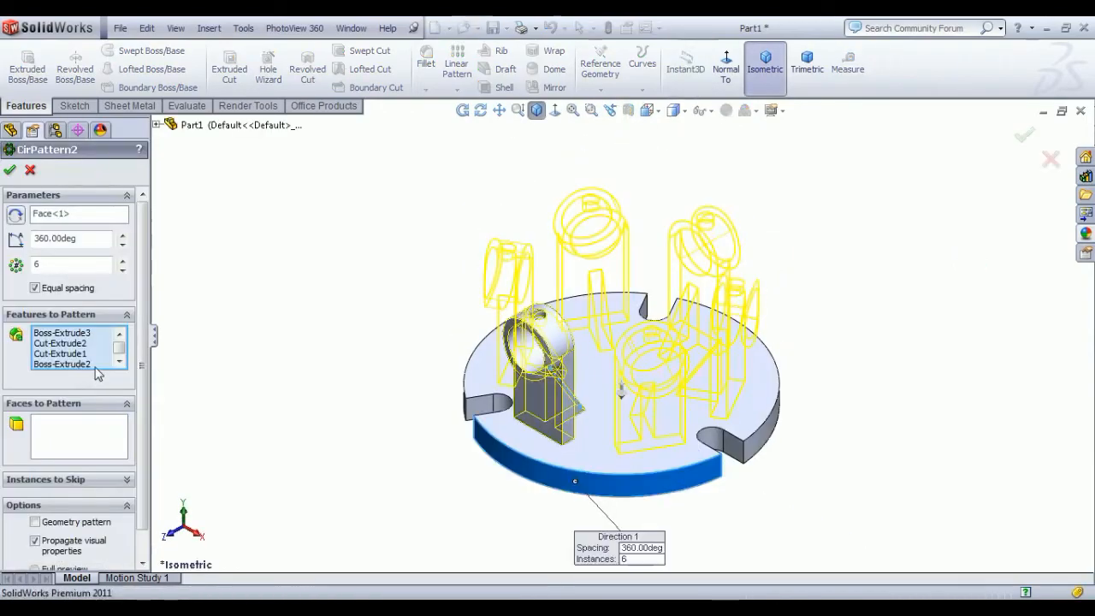
scroll(552, 359, "down", 8)
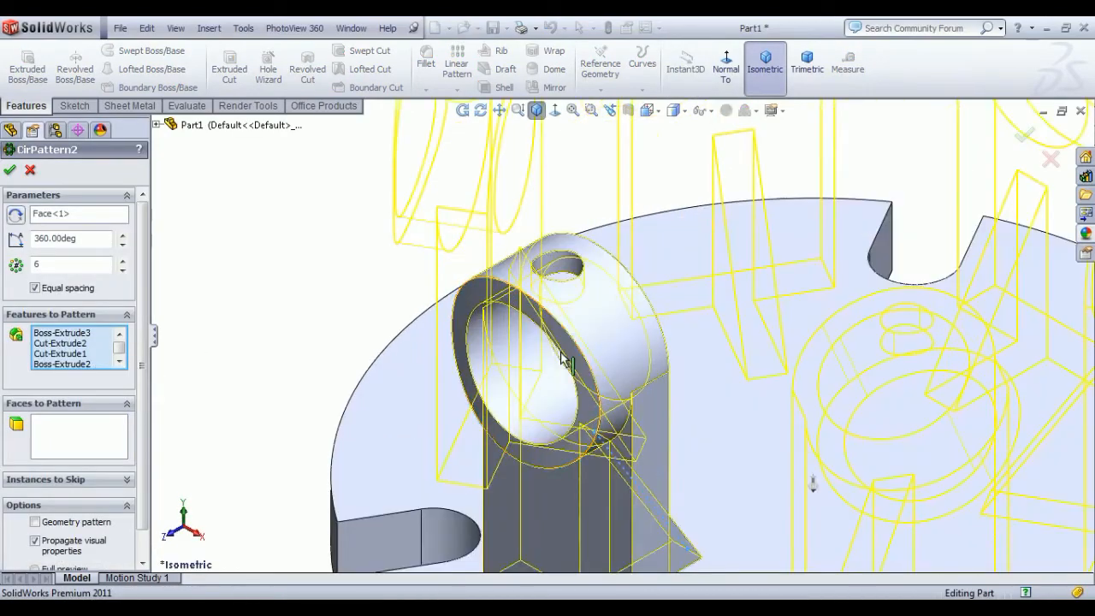
left_click(574, 346)
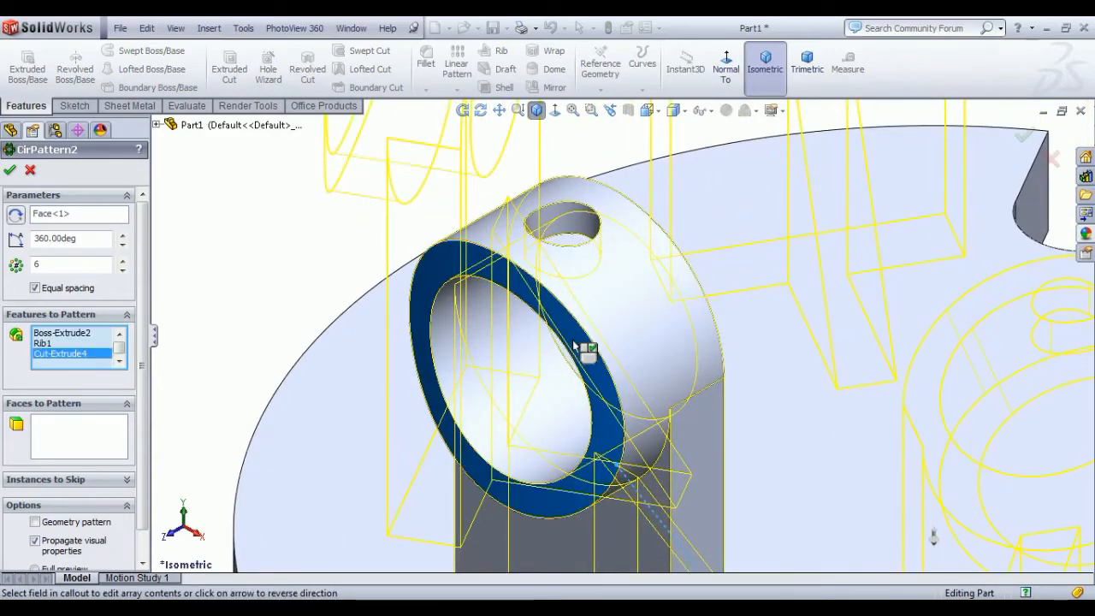
scroll(572, 348, "up", 8)
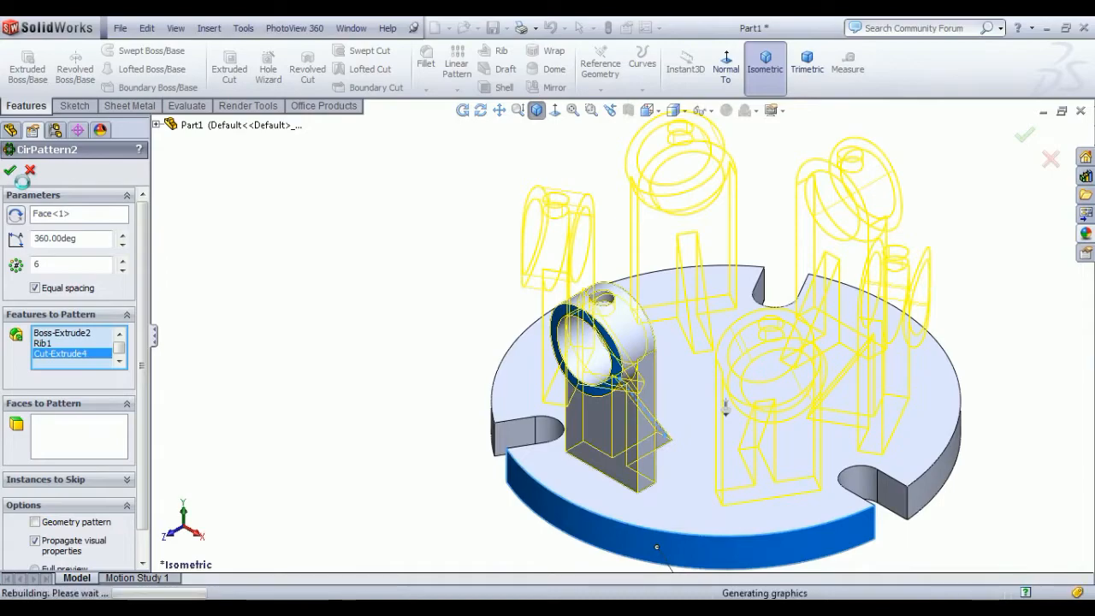
middle_click_drag(480, 318, 597, 411)
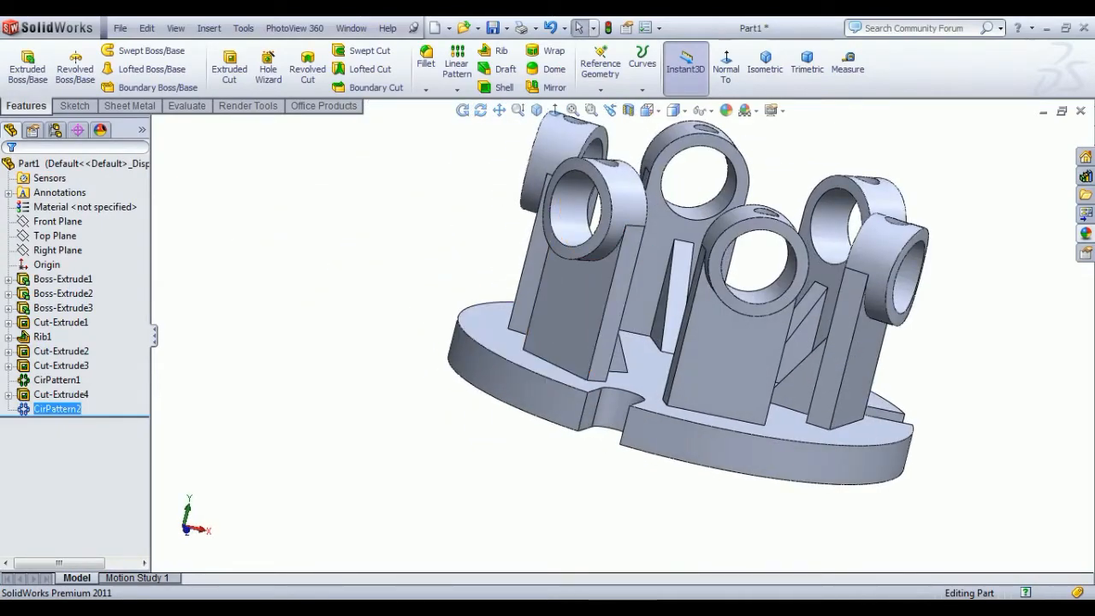
left_click(751, 77)
Check the exercise drawing and change the whole part's colour to dark grey from the standard swatches
left_click(443, 609)
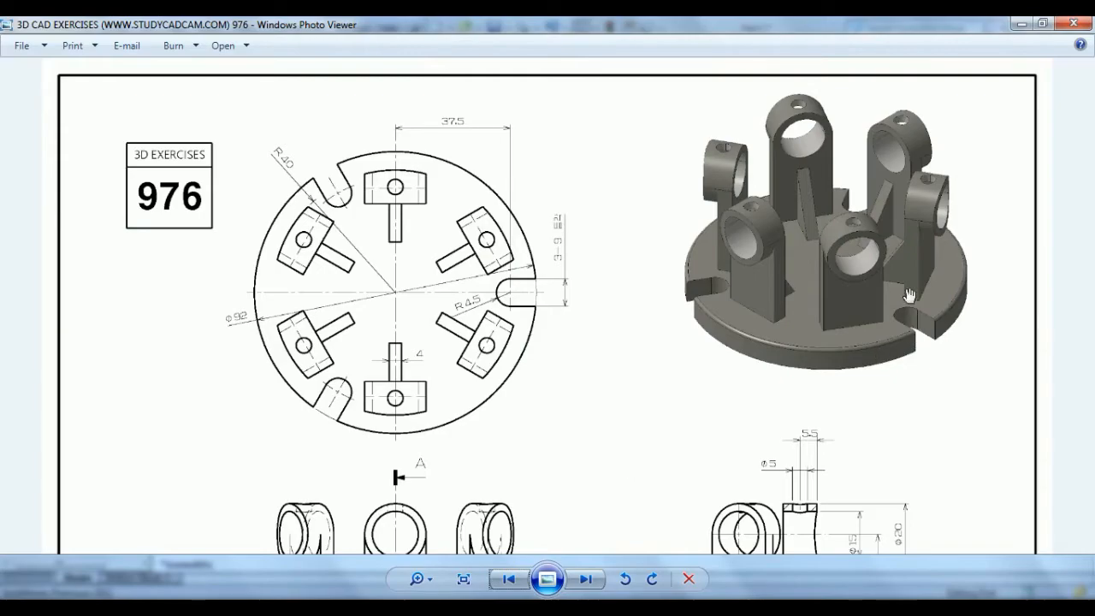
scroll(846, 344, "down", 3)
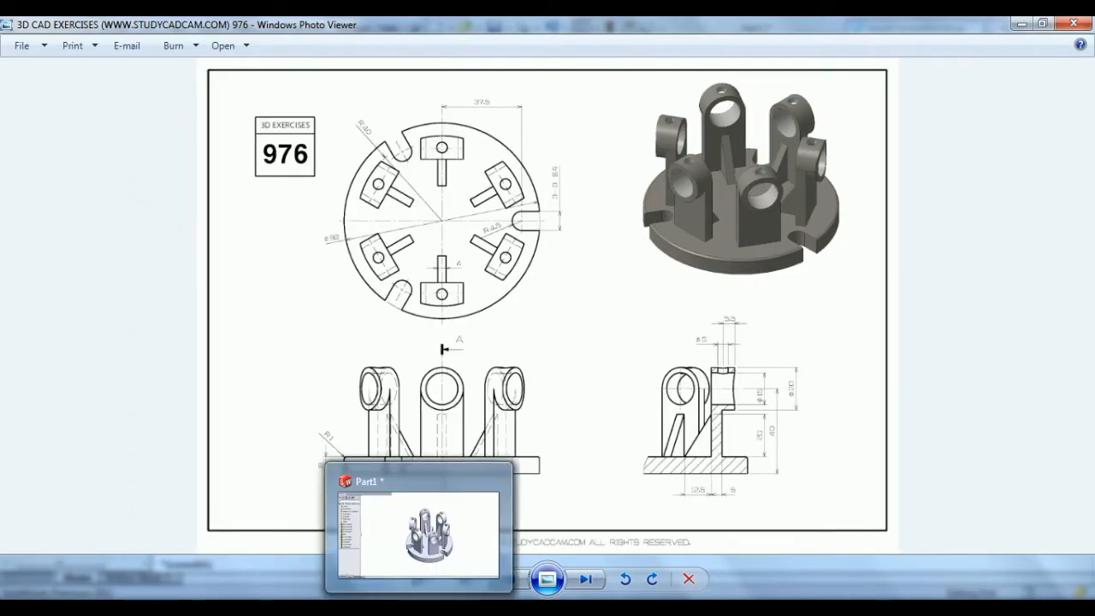
left_click(418, 610)
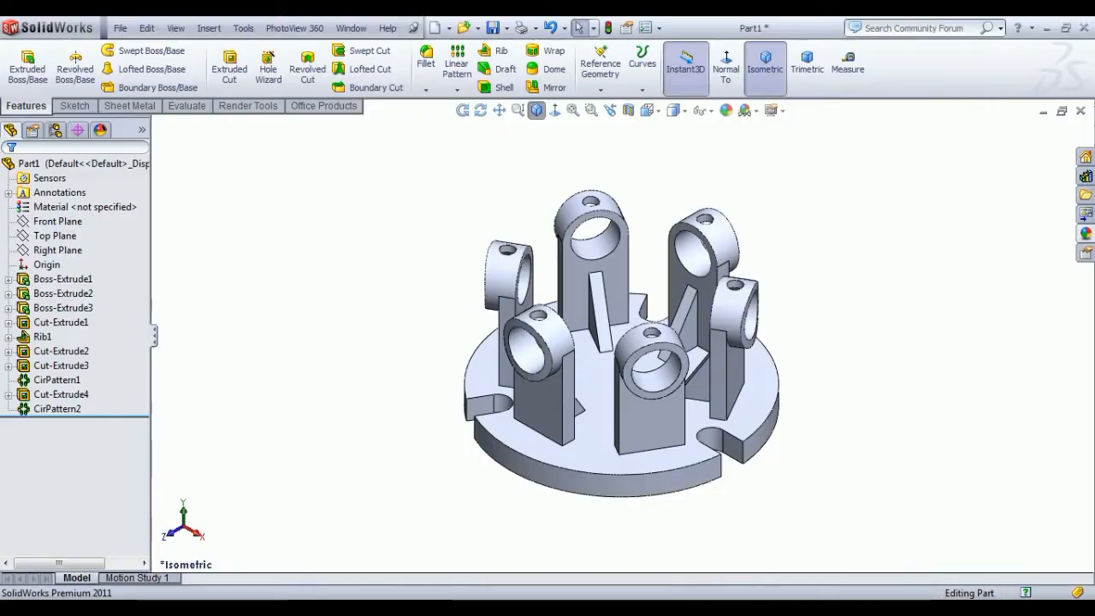
left_click(763, 72)
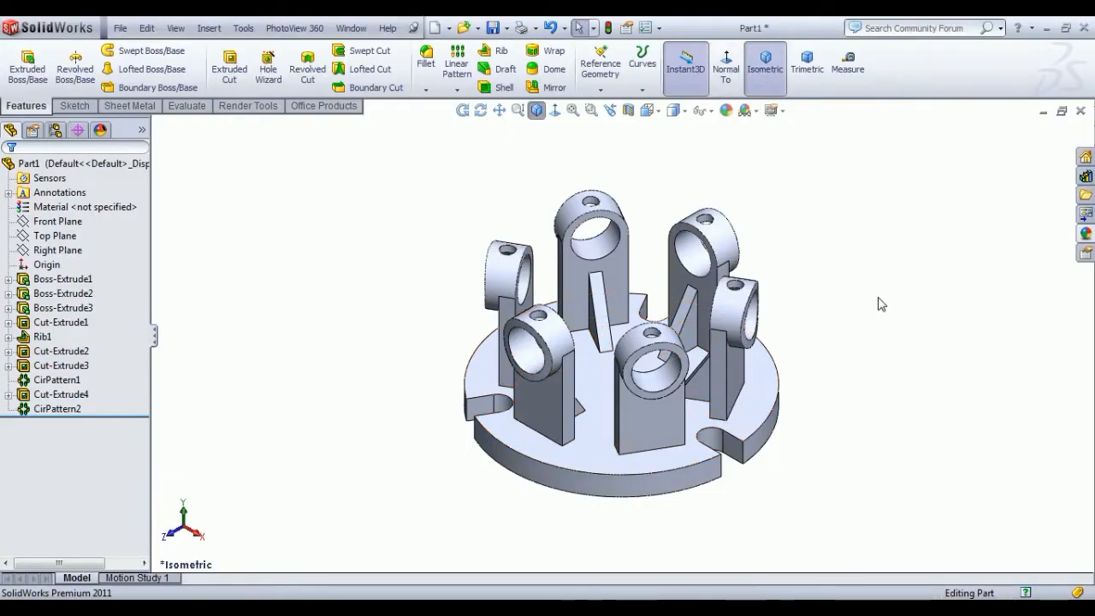
left_click(1086, 236)
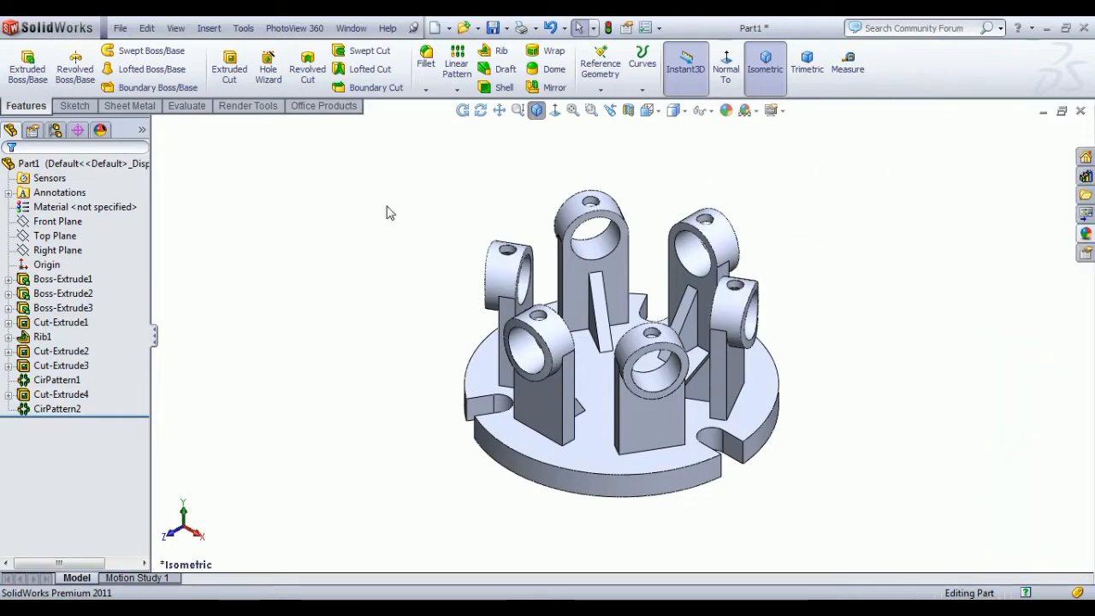
left_click(727, 110)
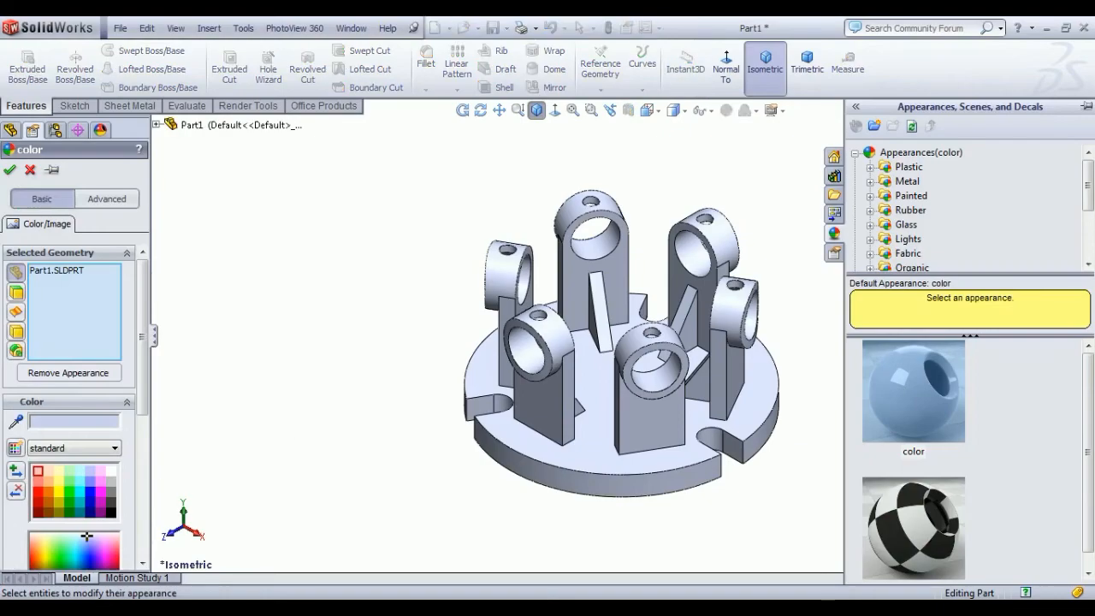
left_click(110, 496)
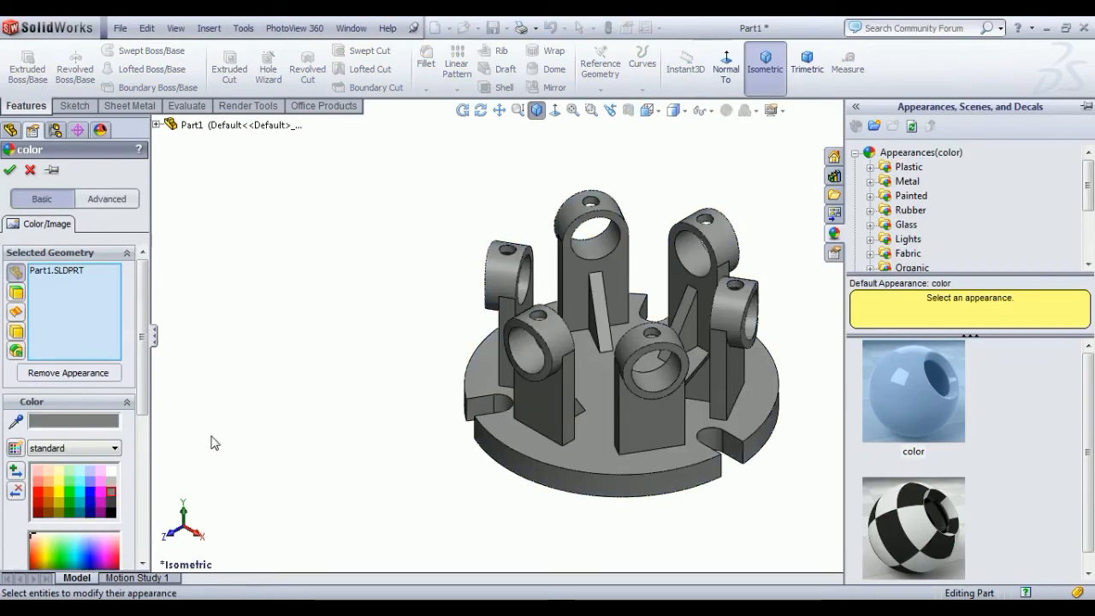
left_click(10, 171)
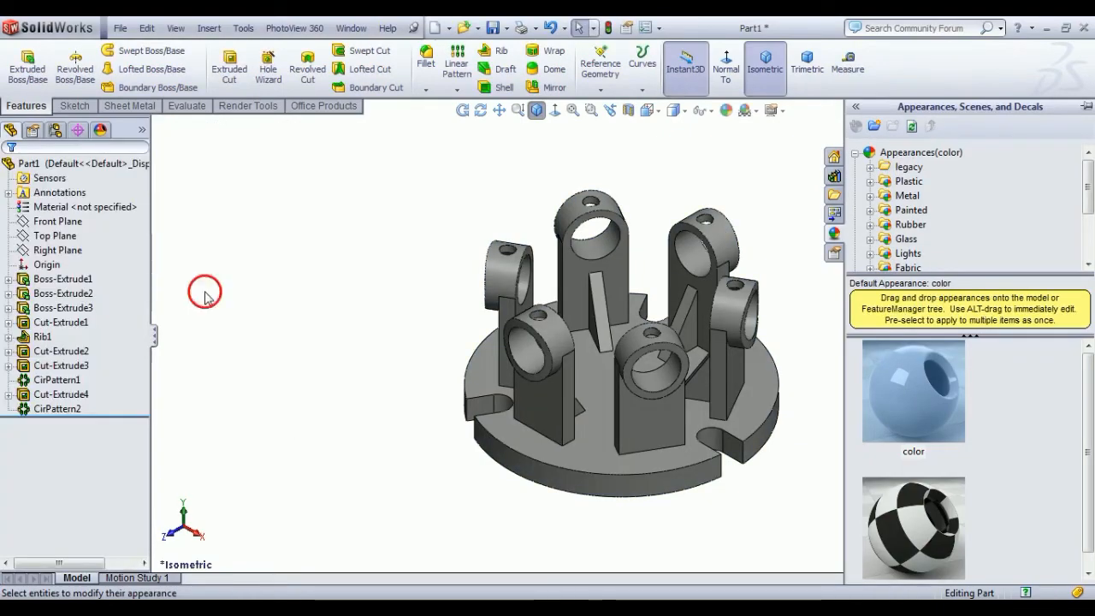
Check the exercise drawing and fillet the base's three upper outer arc edges with a 1 mm constant radius
key("alt+Tab")
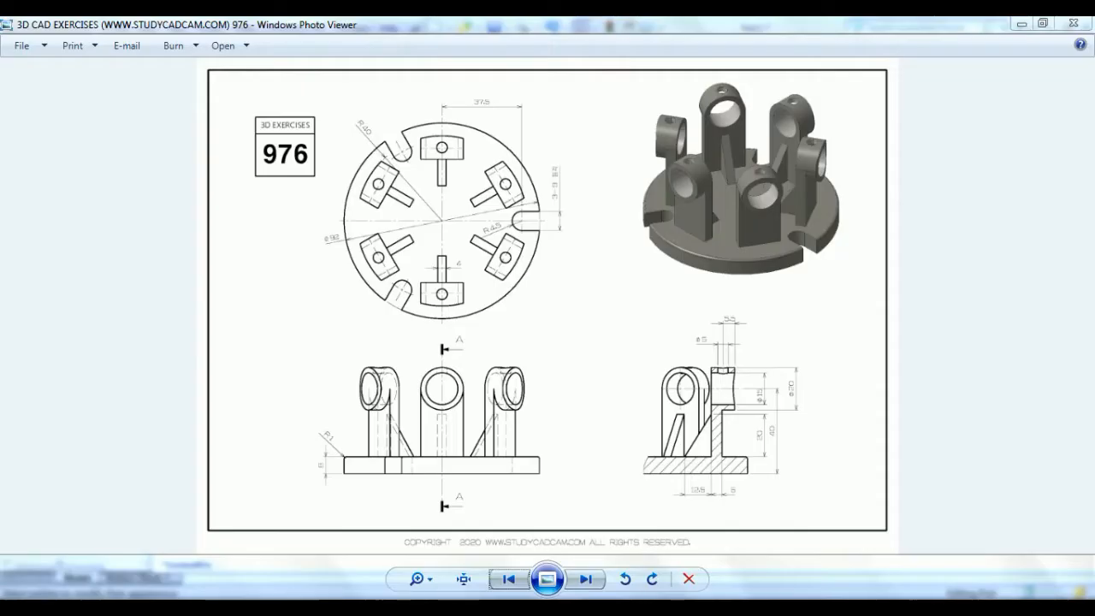
scroll(711, 271, "up", 3)
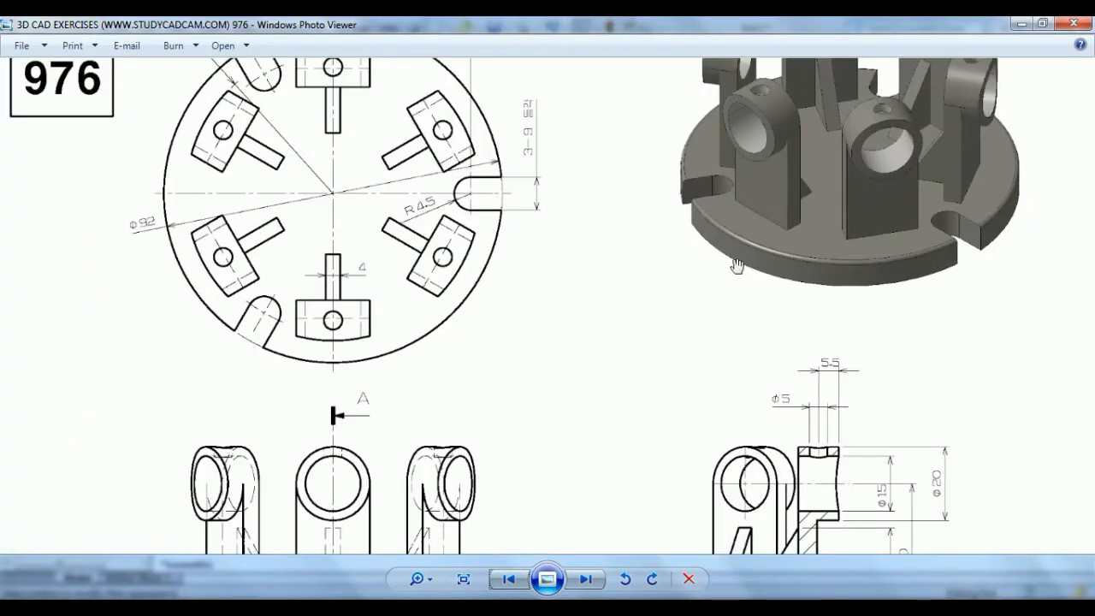
scroll(845, 267, "down", 3)
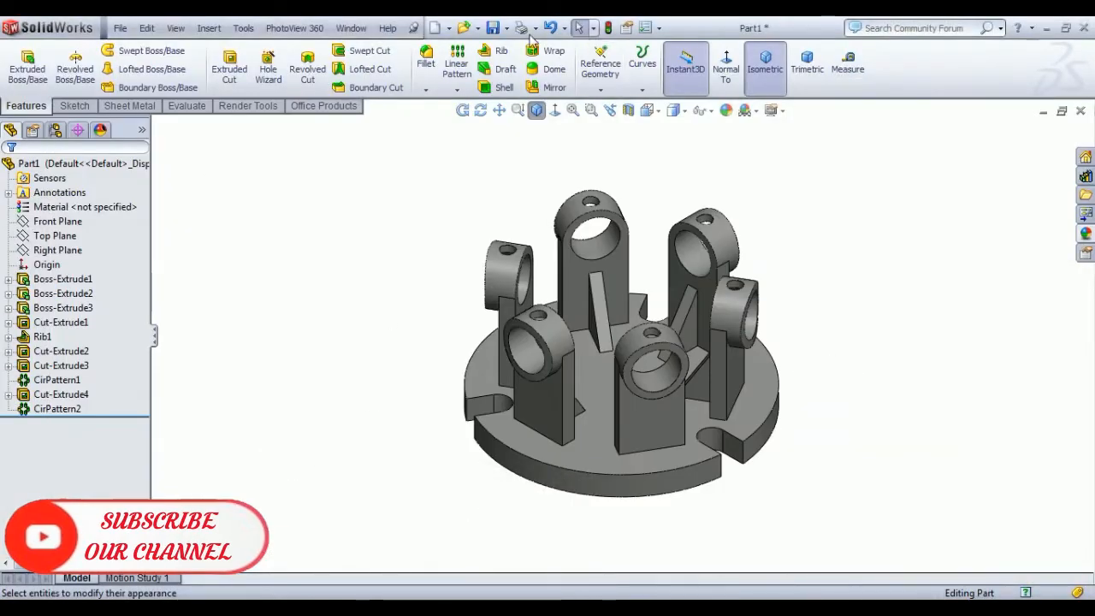
left_click(425, 59)
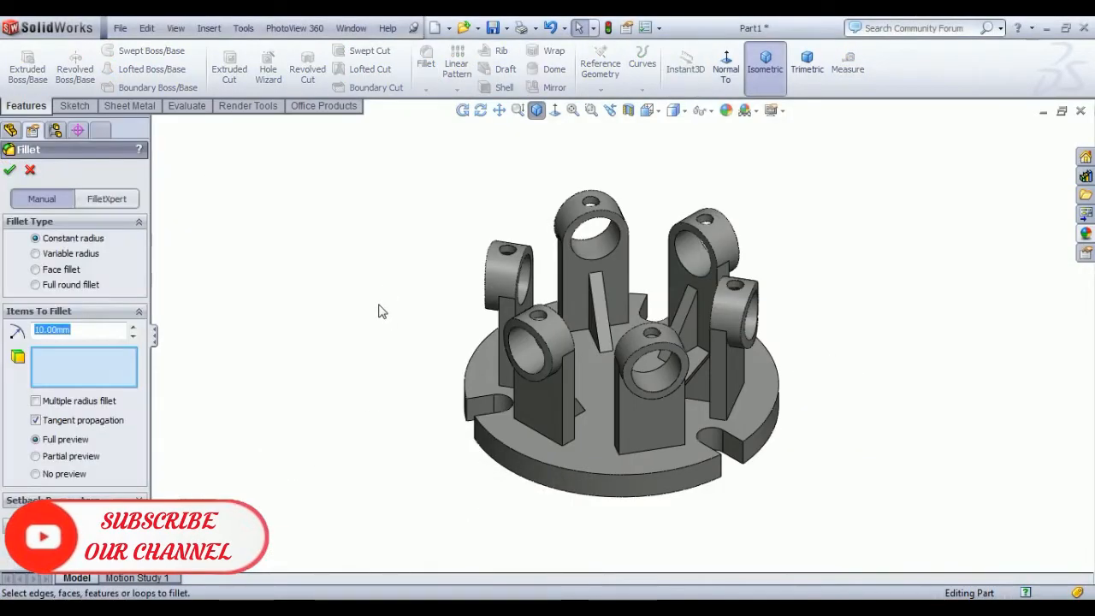
key("Return")
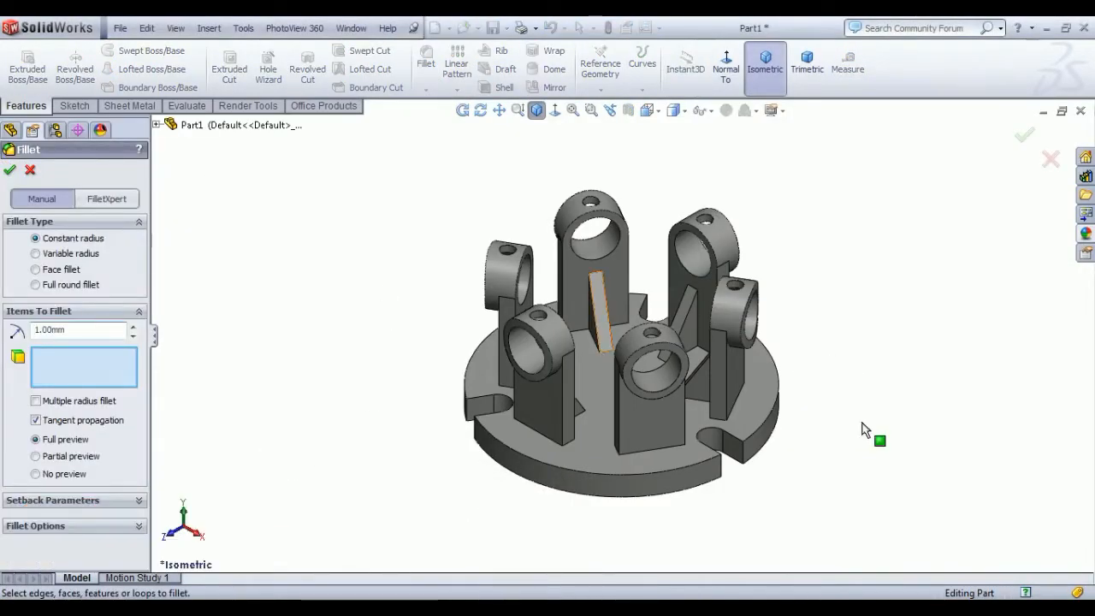
left_click(712, 467)
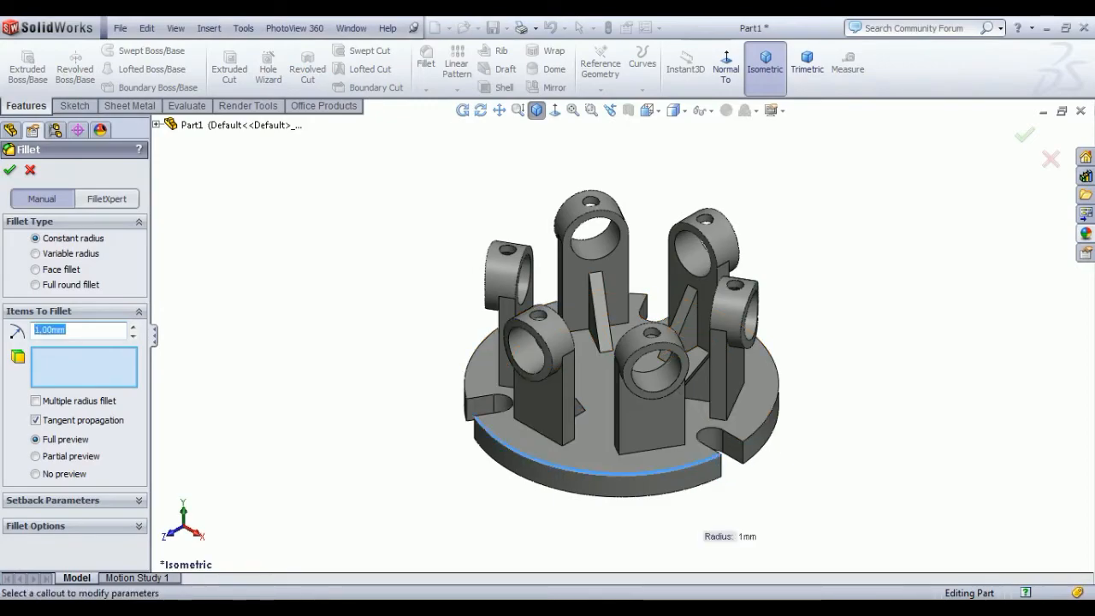
left_click(769, 433)
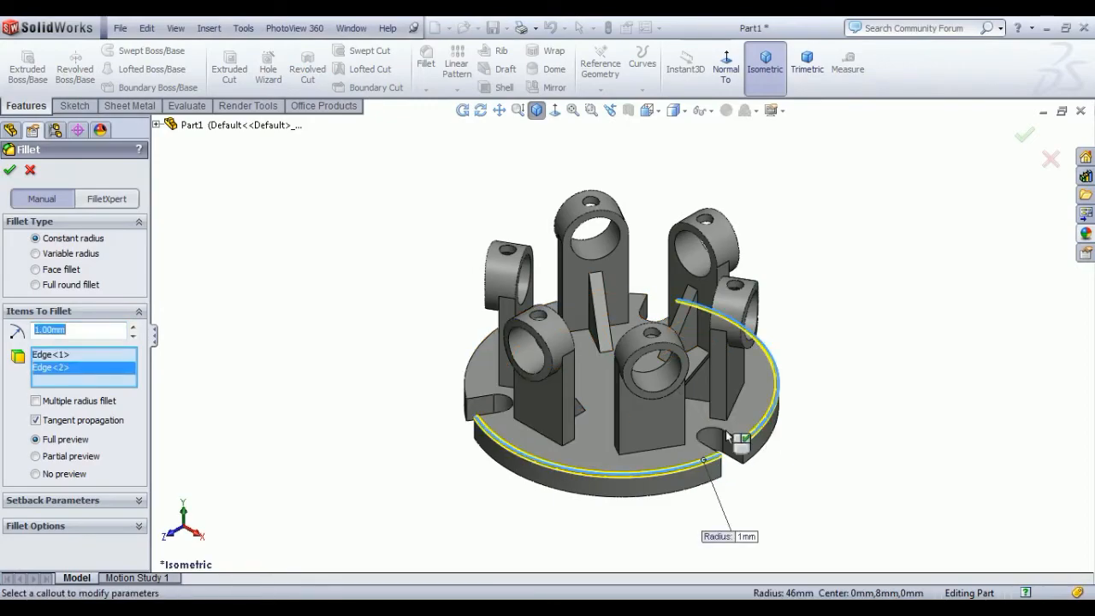
left_click(468, 370)
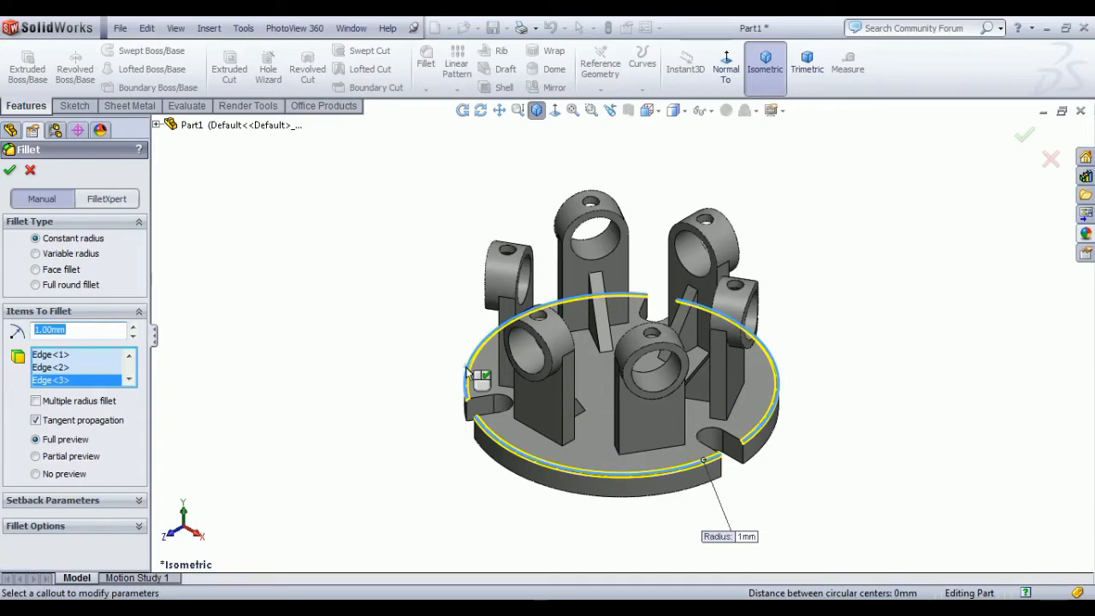
left_click(9, 170)
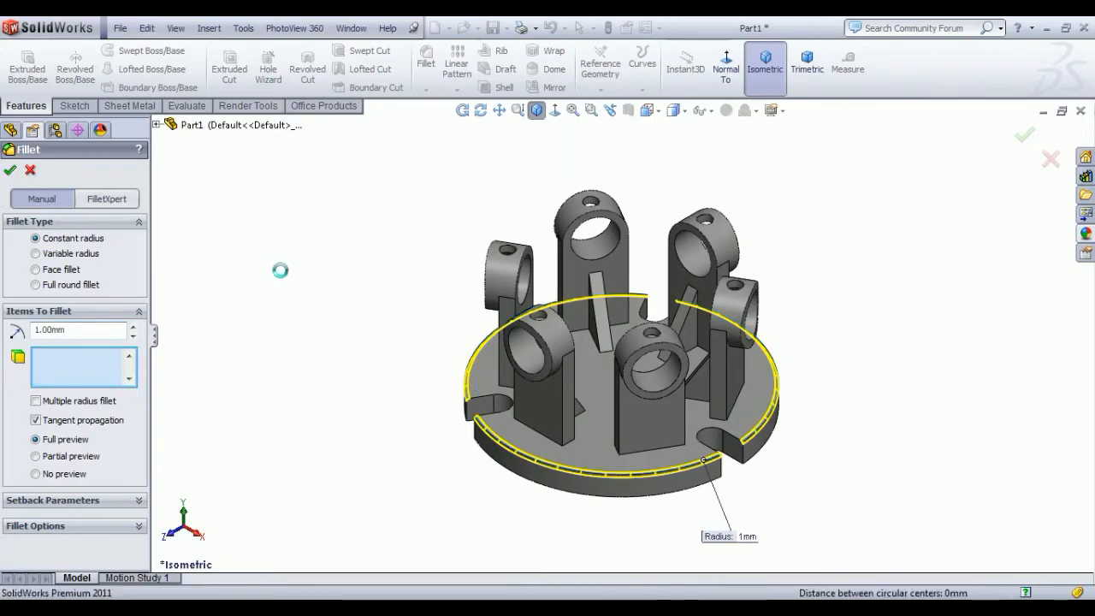
middle_click_drag(527, 351, 550, 342)
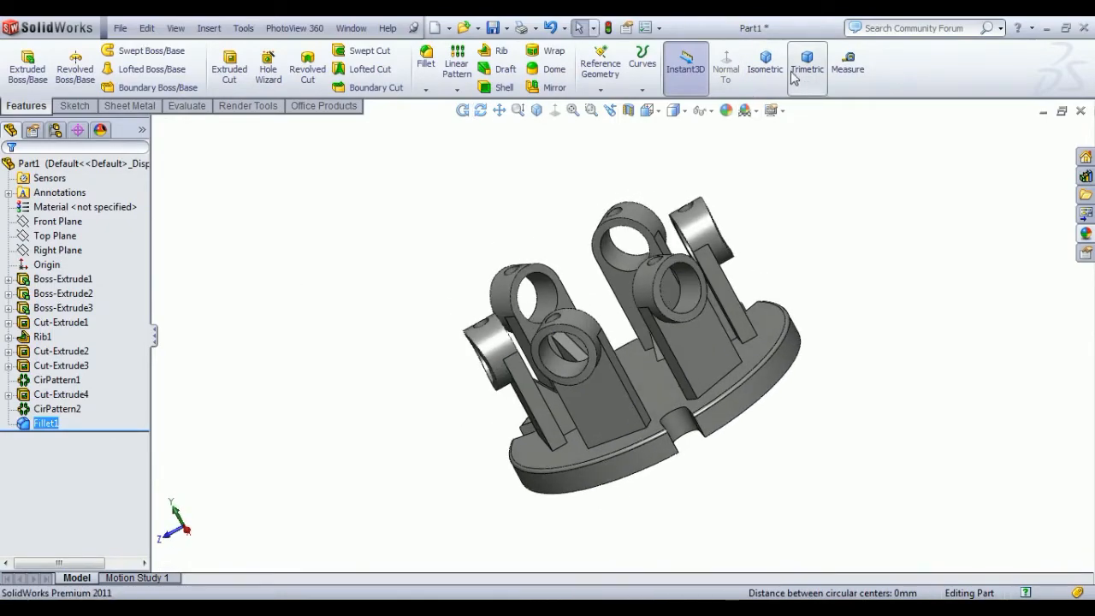
left_click(765, 62)
left_click(824, 215)
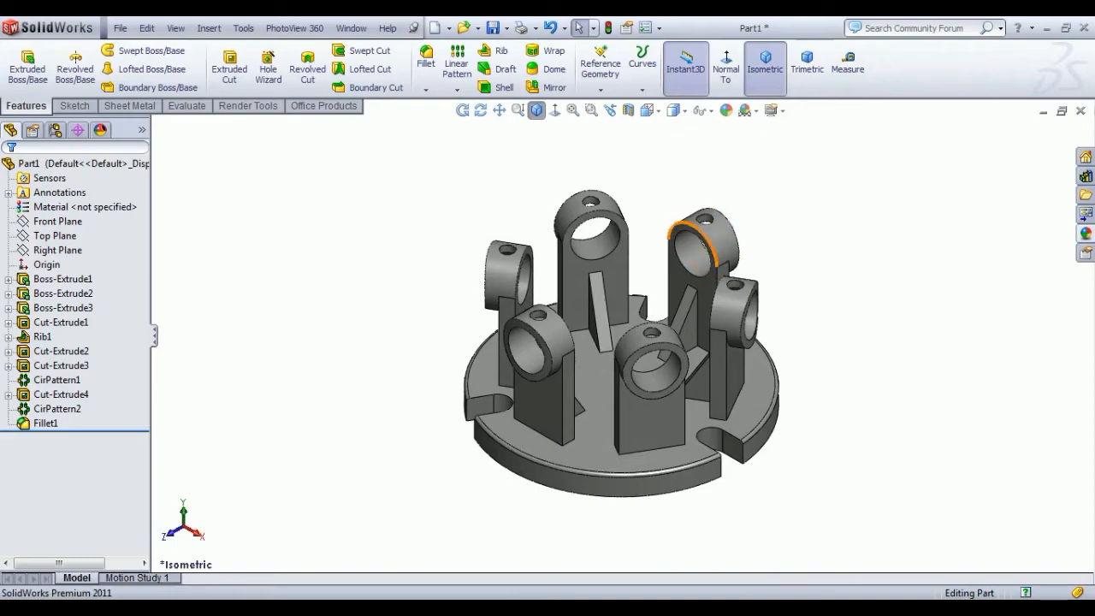
left_click(607, 249)
left_click(510, 368, "ctrl")
left_click(752, 318, "ctrl")
left_click(697, 251, "ctrl")
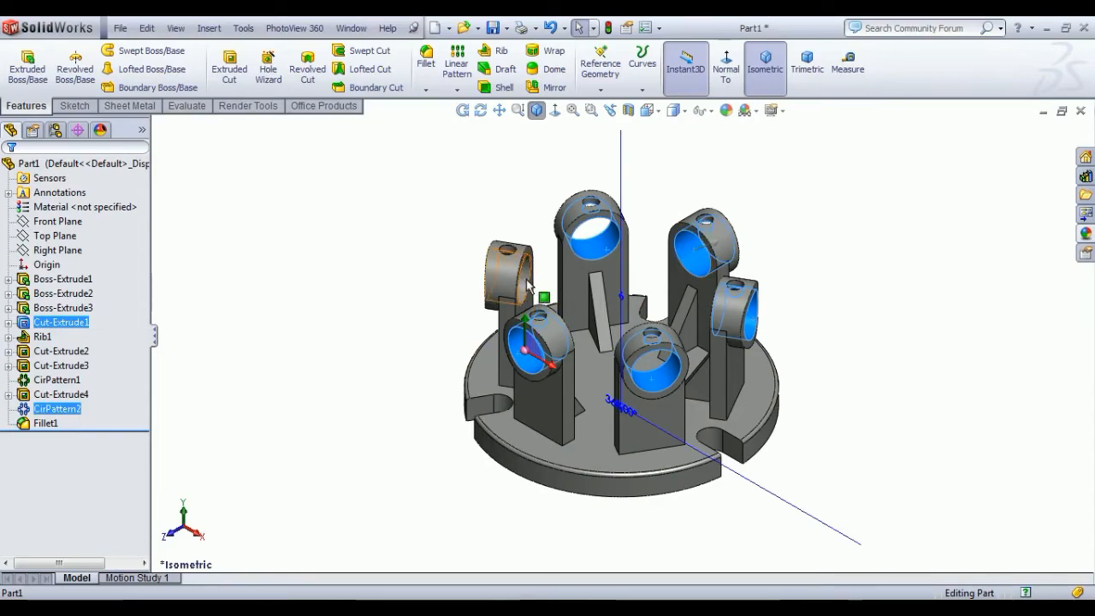
scroll(548, 266, "down", 5)
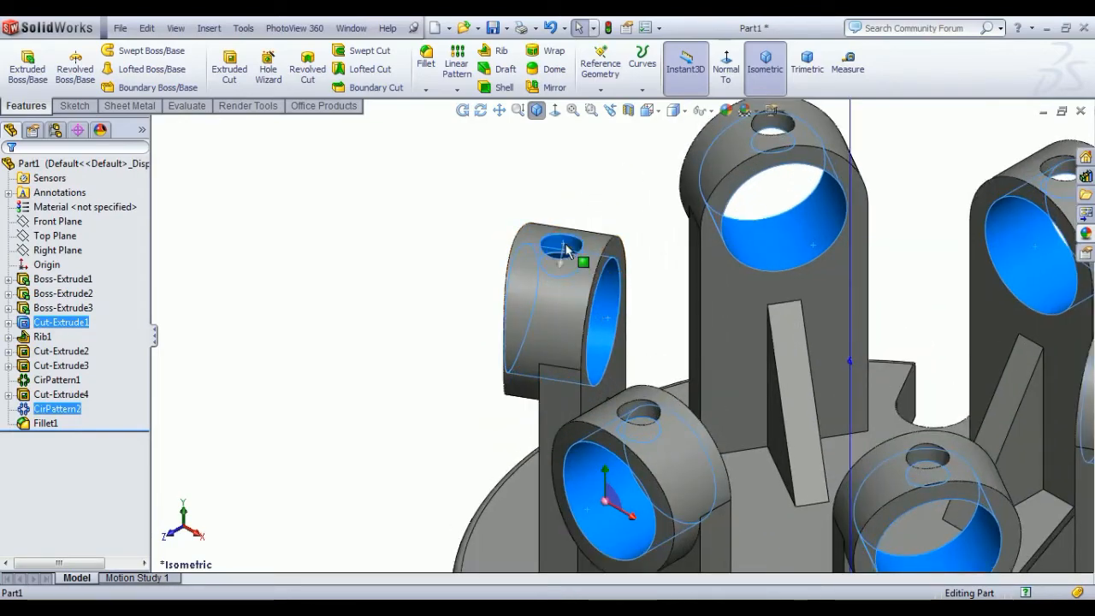
left_click(773, 111)
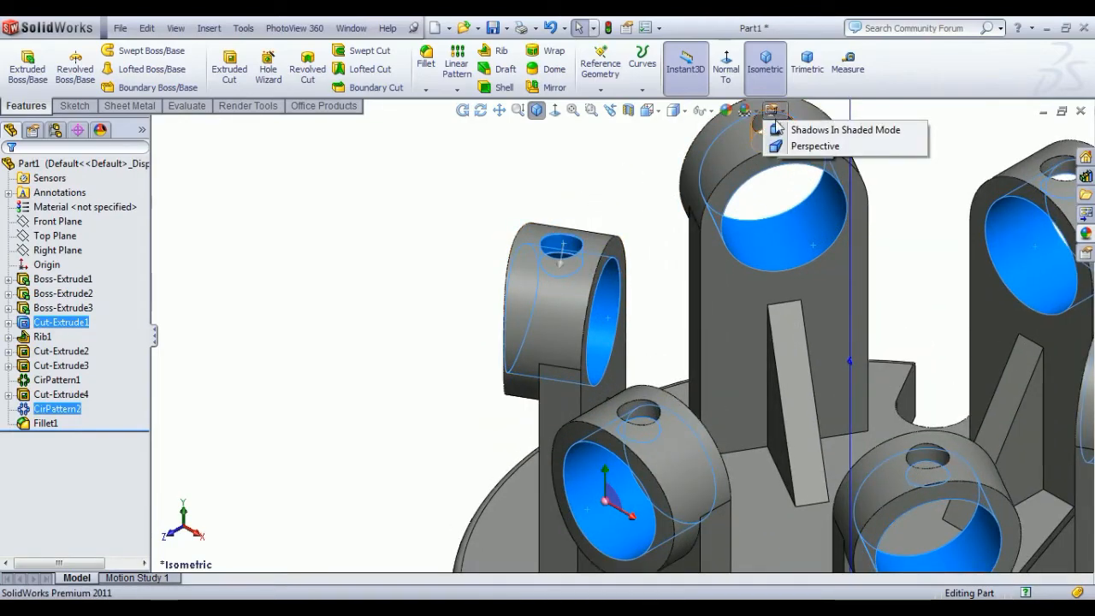
left_click(664, 222)
scroll(631, 288, "up", 3)
scroll(627, 305, "up", 1)
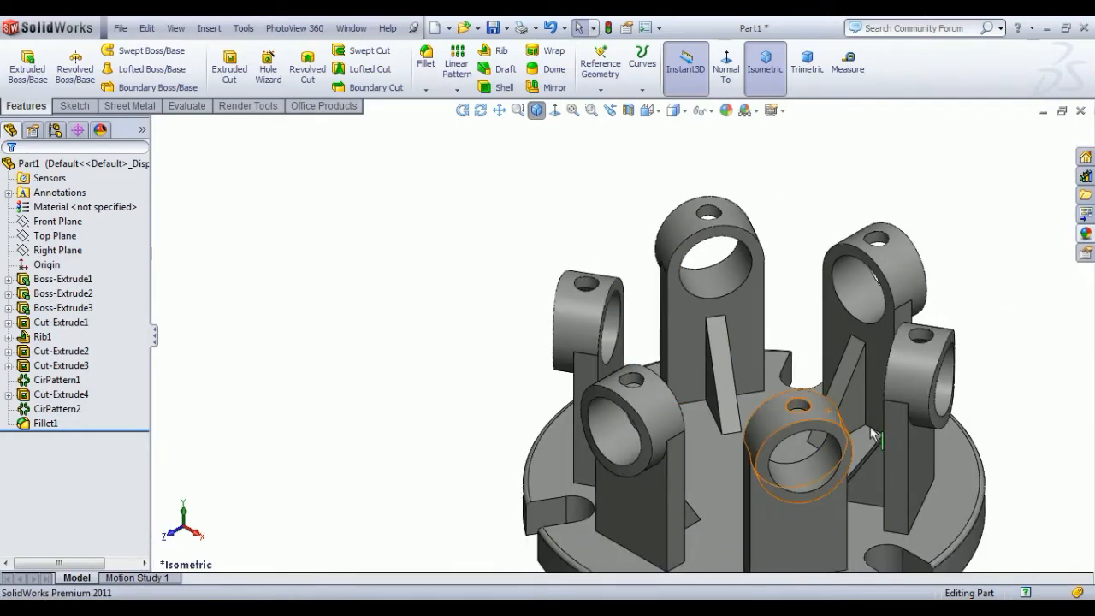
Select the inner bore faces of all six rings together
left_click(777, 84)
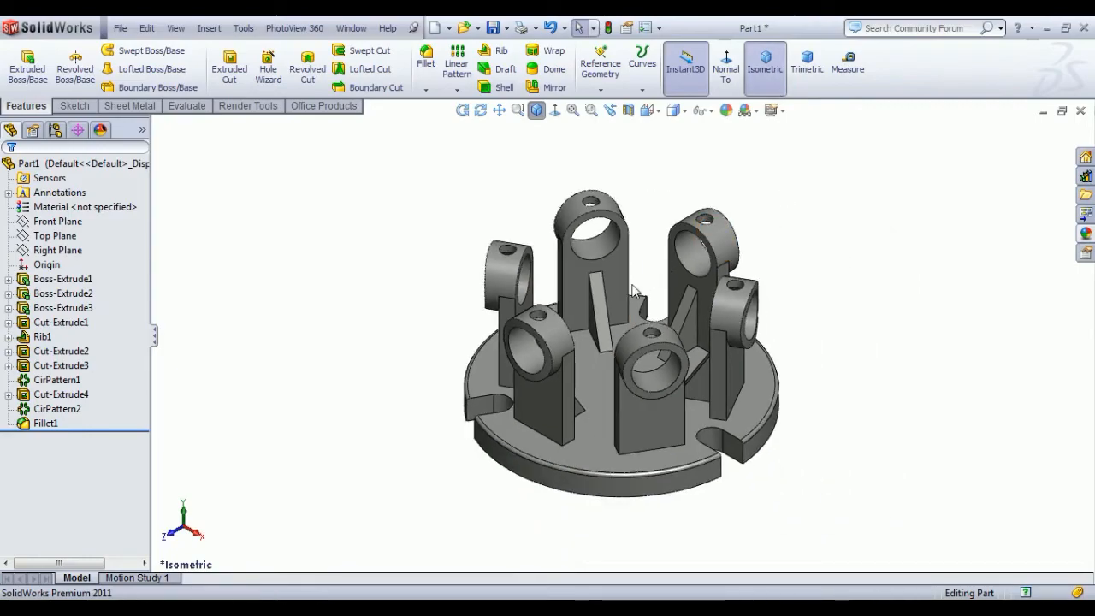
double_click(603, 245)
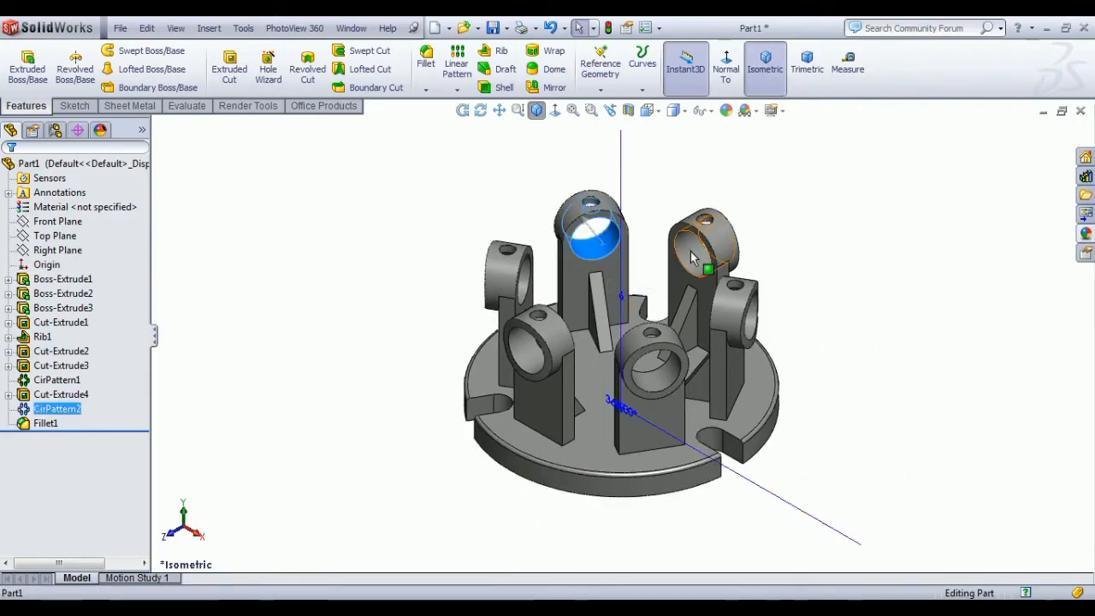
left_click(753, 323, "ctrl")
left_click(655, 363, "ctrl")
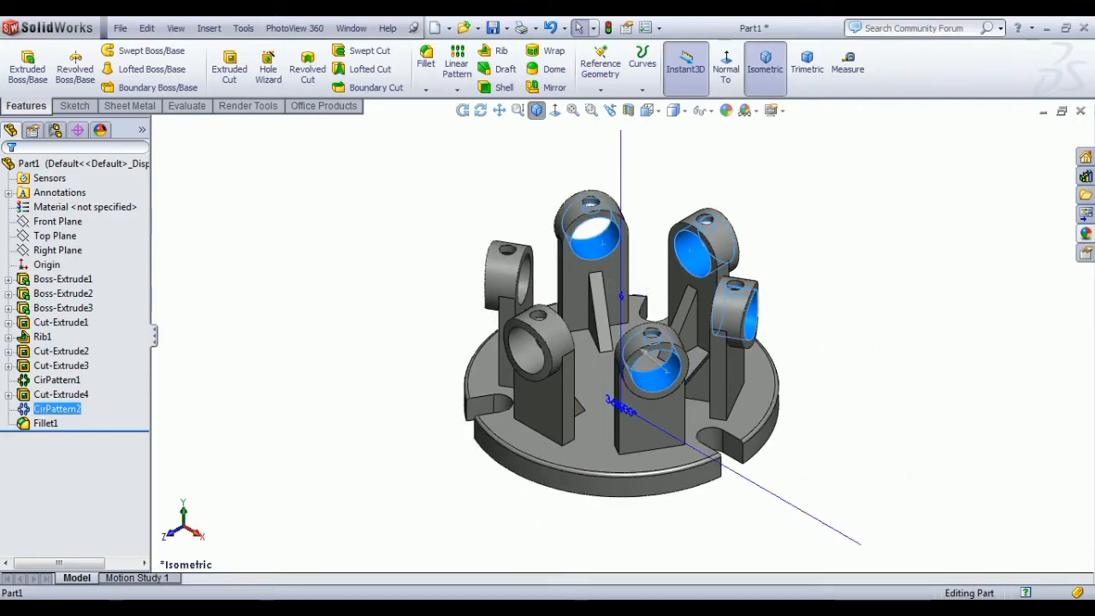
left_click(538, 365, "ctrl")
left_click(522, 282, "ctrl")
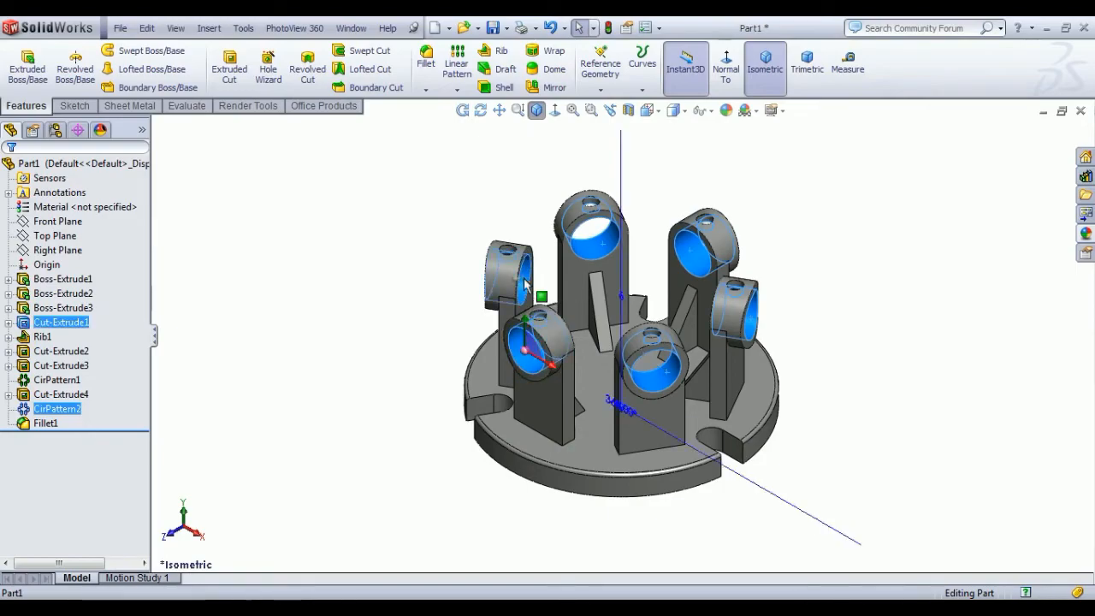
Add the small top-hole faces of all six rings to the selected bore faces
scroll(535, 313, "down", 2)
scroll(550, 325, "down", 2)
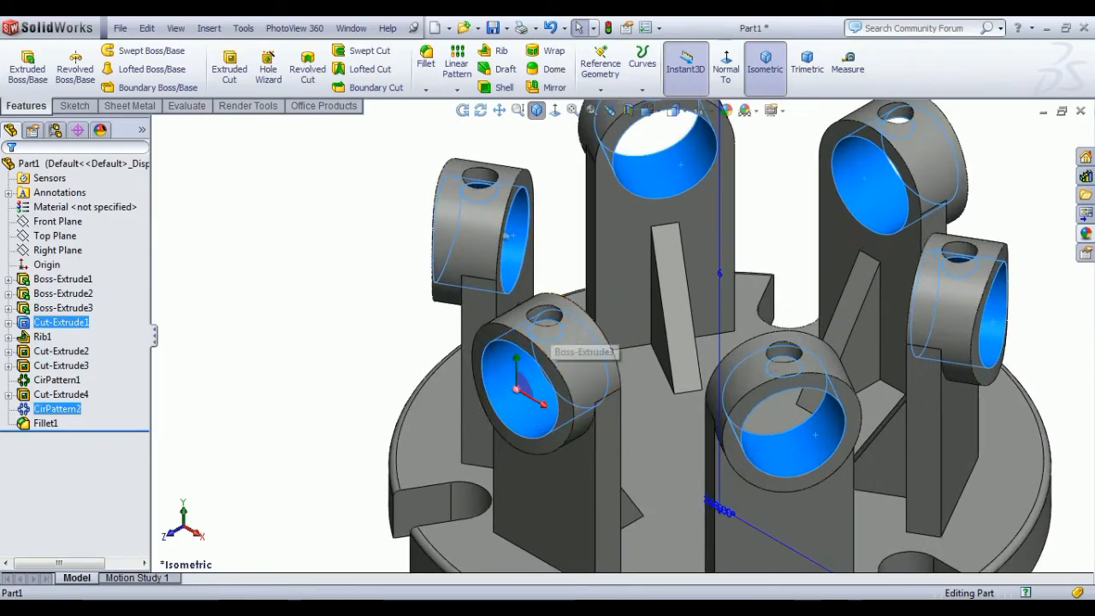
left_click(548, 317, "ctrl")
left_click(783, 357, "ctrl")
left_click(961, 255, "ctrl")
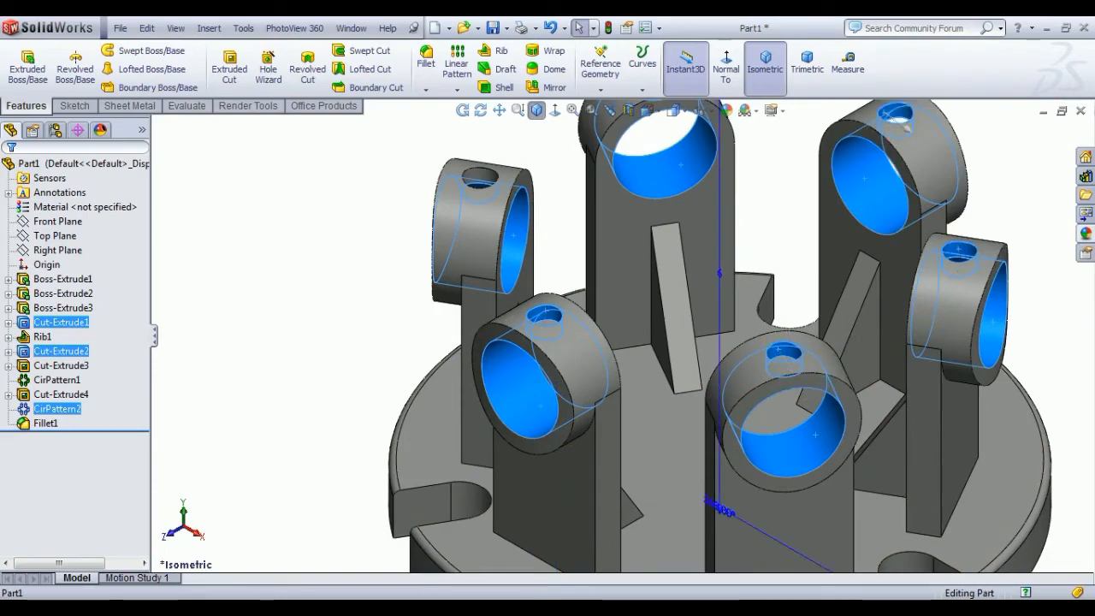
left_click(478, 179, "ctrl")
scroll(659, 184, "up", 2)
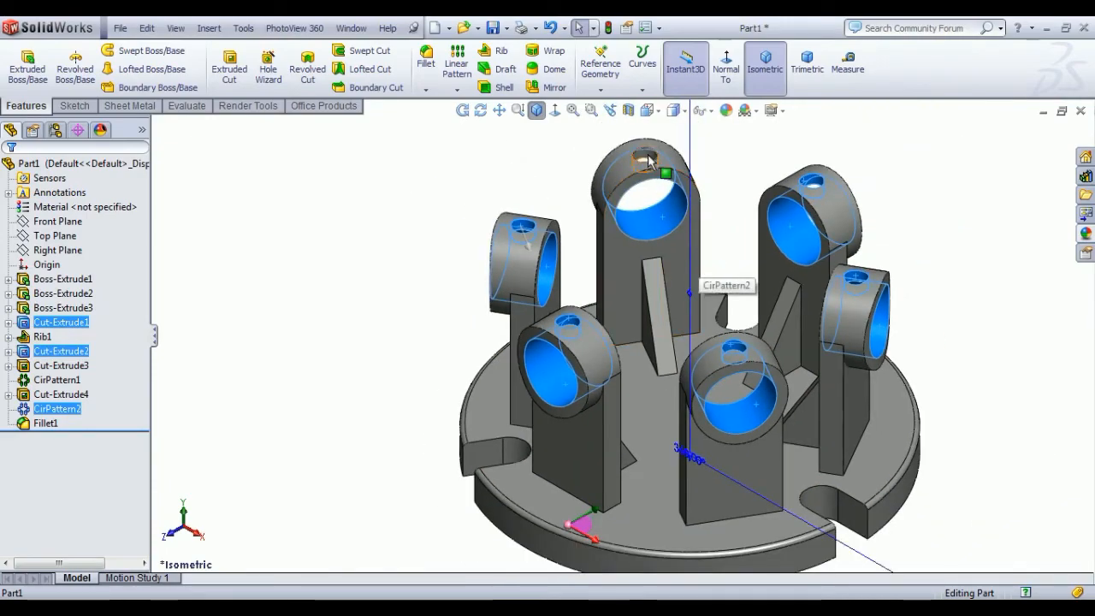
left_click(649, 160, "ctrl")
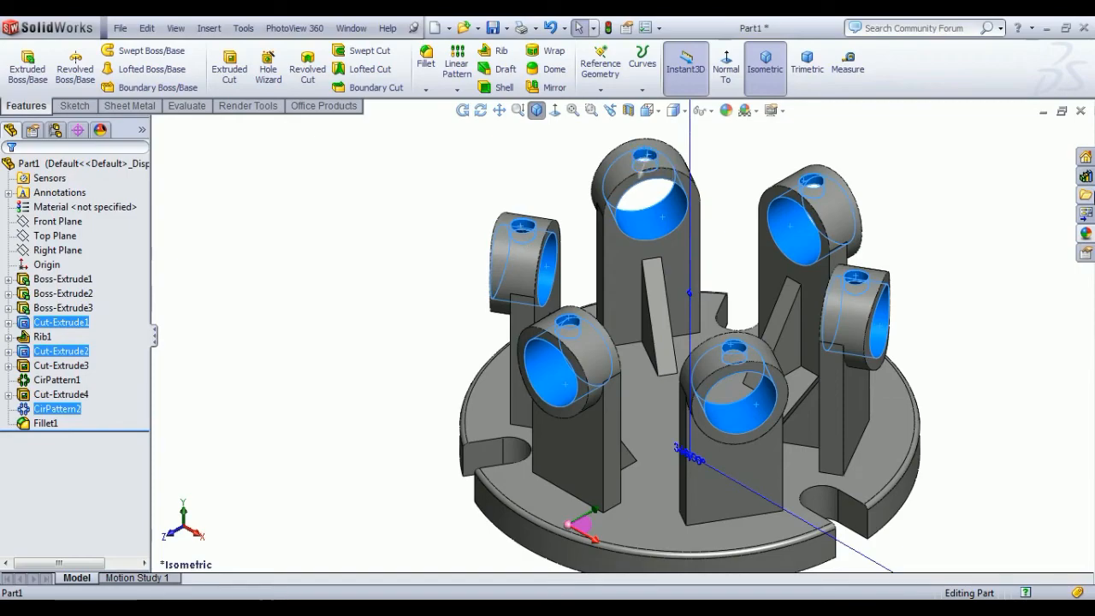
Apply the polished steel appearance from the Metal library to the selected bore and hole faces
left_click(1086, 235)
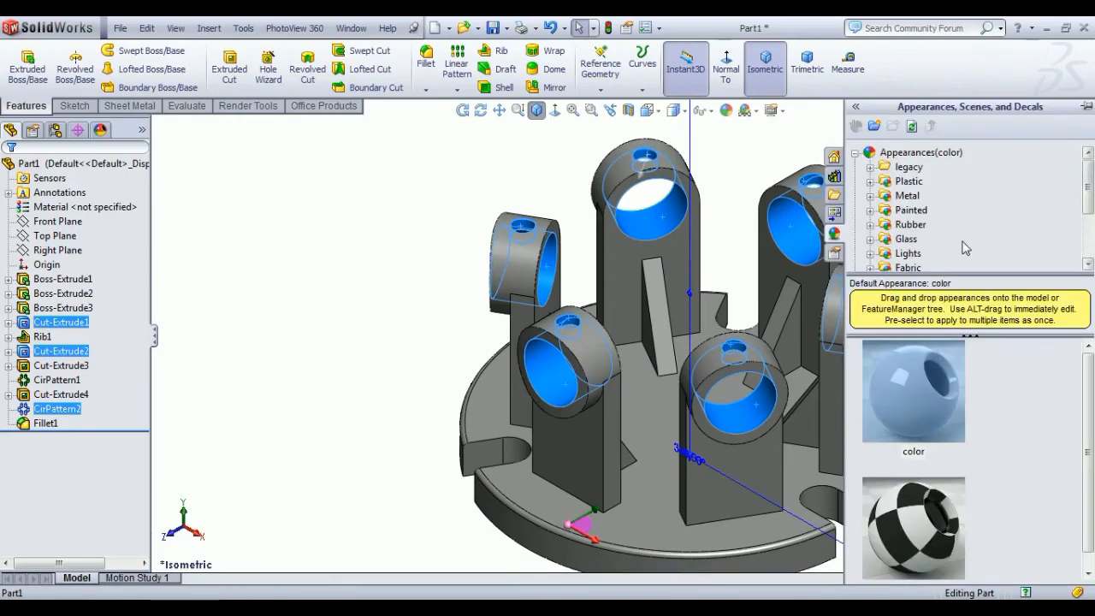
left_click(872, 195)
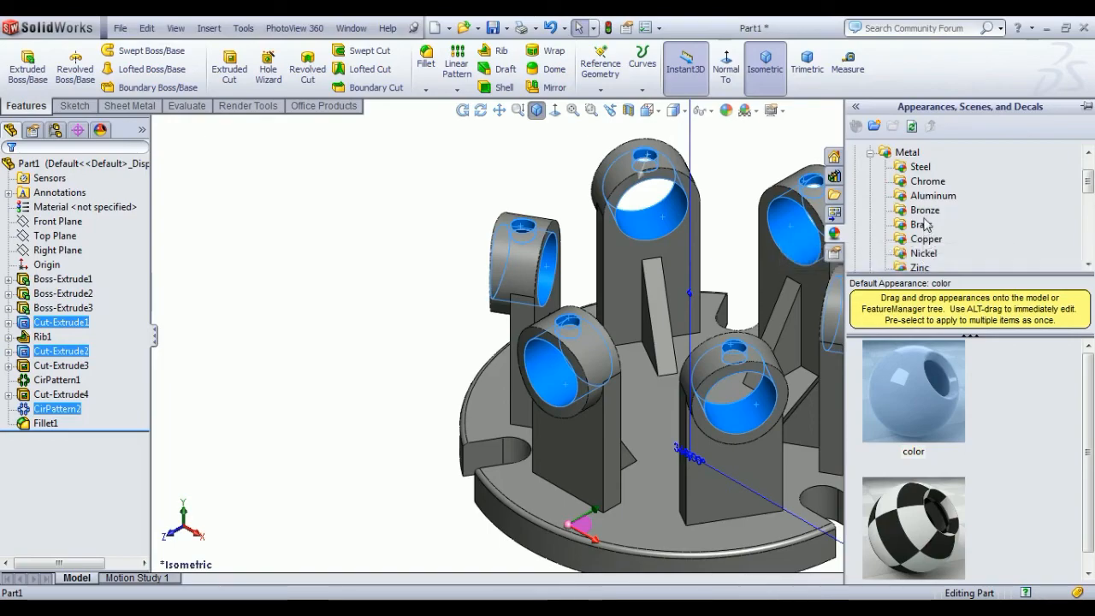
left_click(920, 167)
left_click(903, 380)
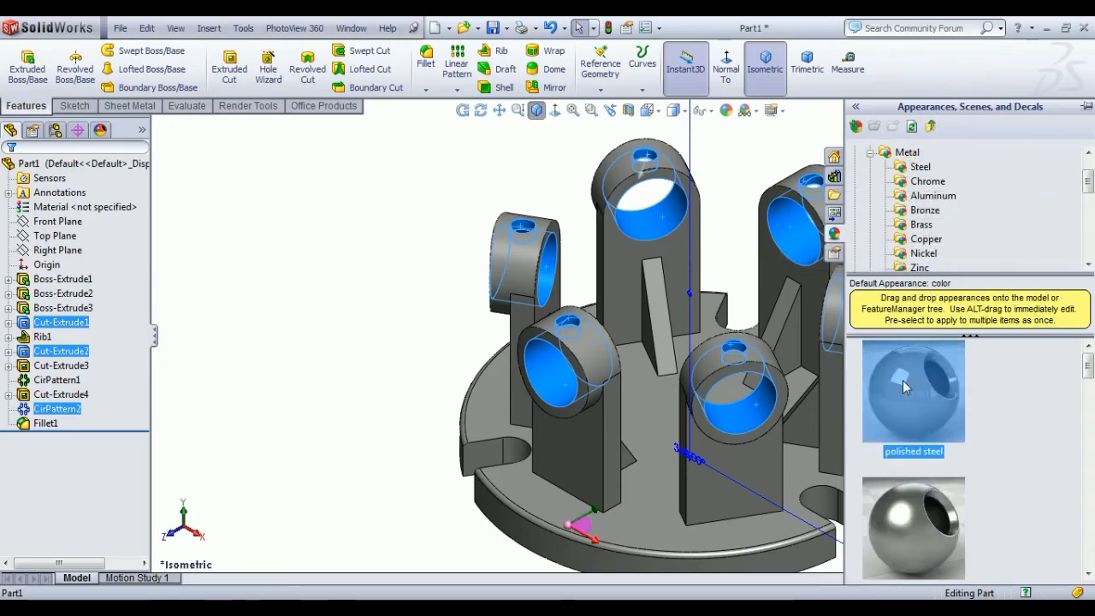
left_click(764, 81)
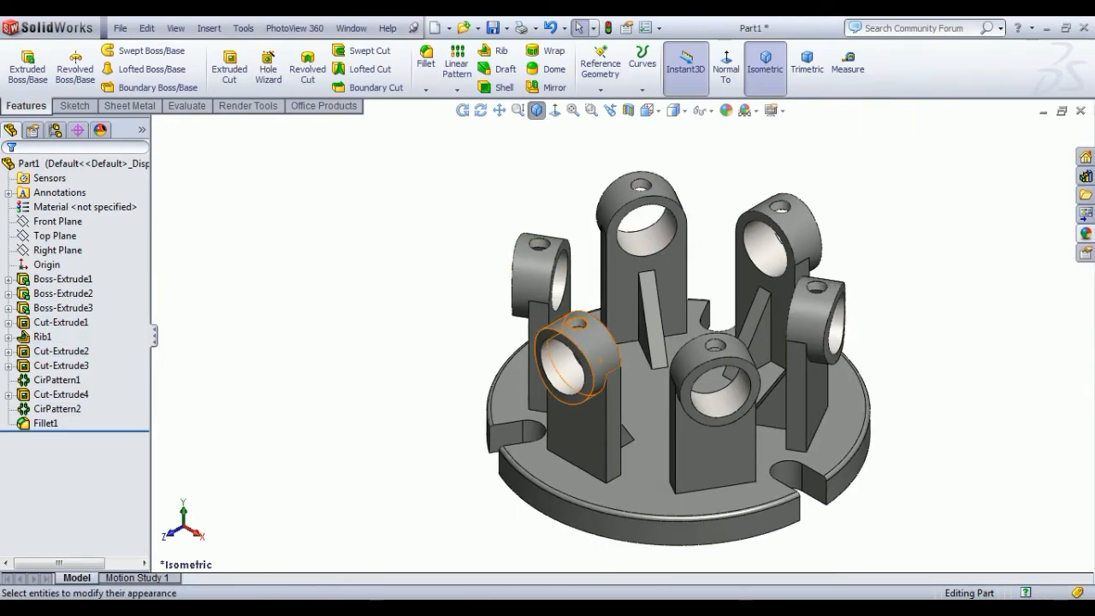